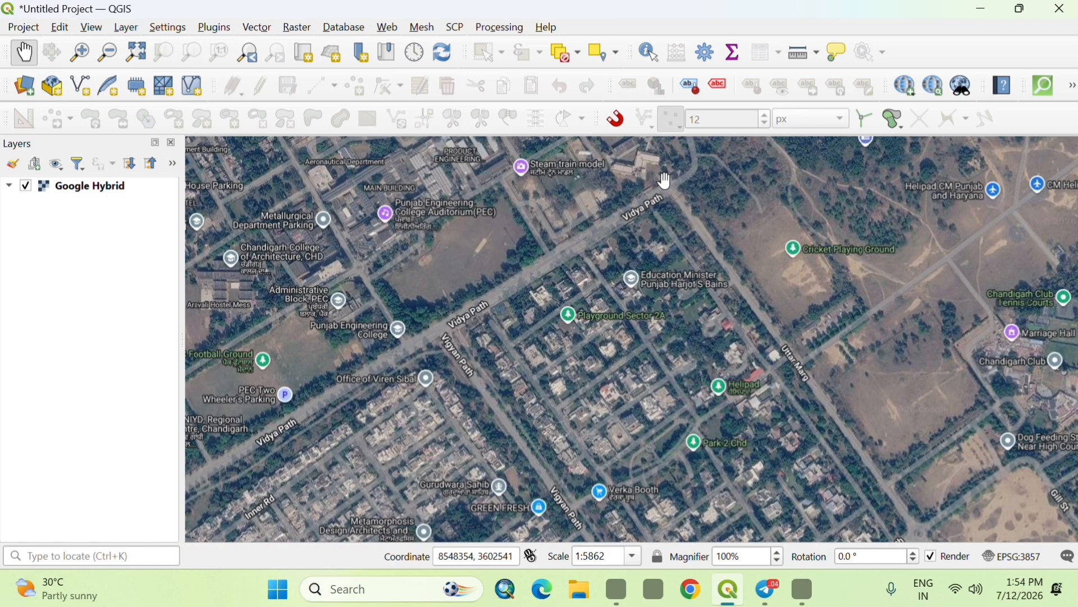
left_click_drag(602, 241, 648, 248)
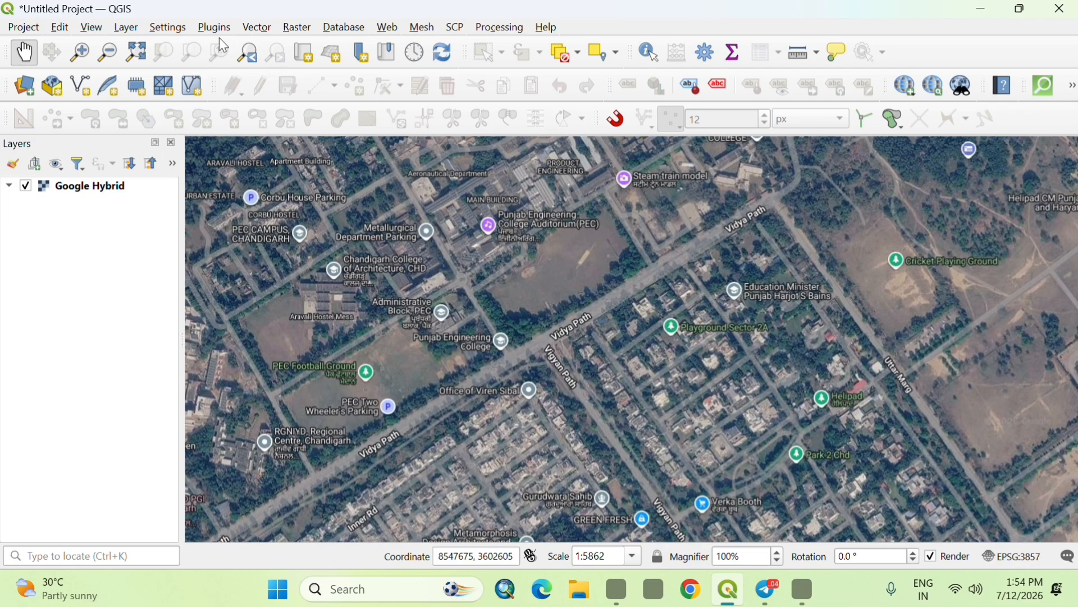
left_click(128, 27)
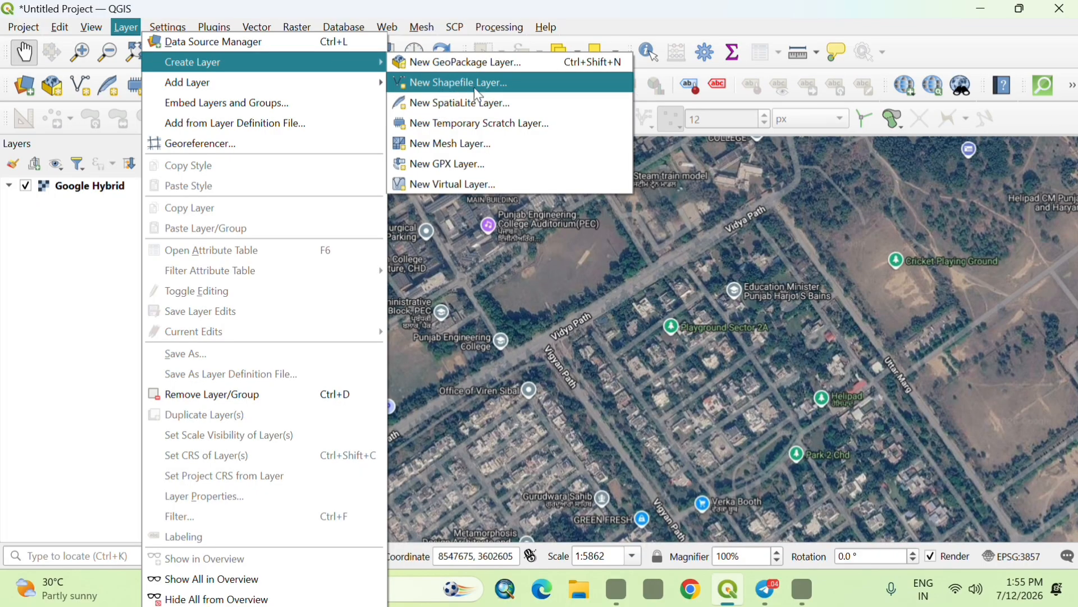
left_click(571, 302)
left_click_drag(569, 302, 539, 293)
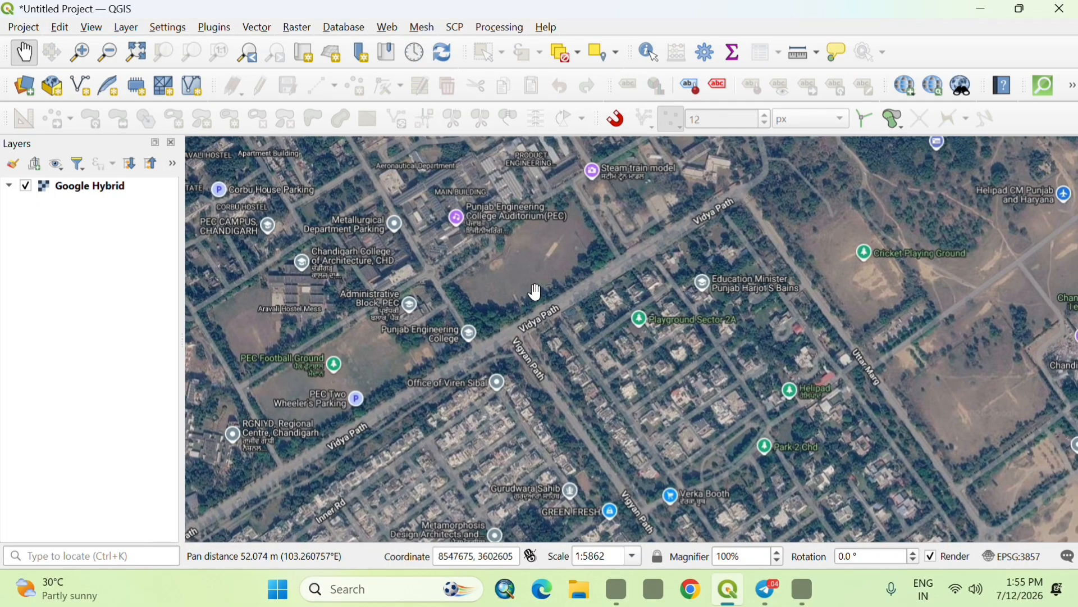
Create a temporary scratch layer named Road with LineString geometry and the EPSG:4326 - WGS 84 coordinate system.
left_click(138, 98)
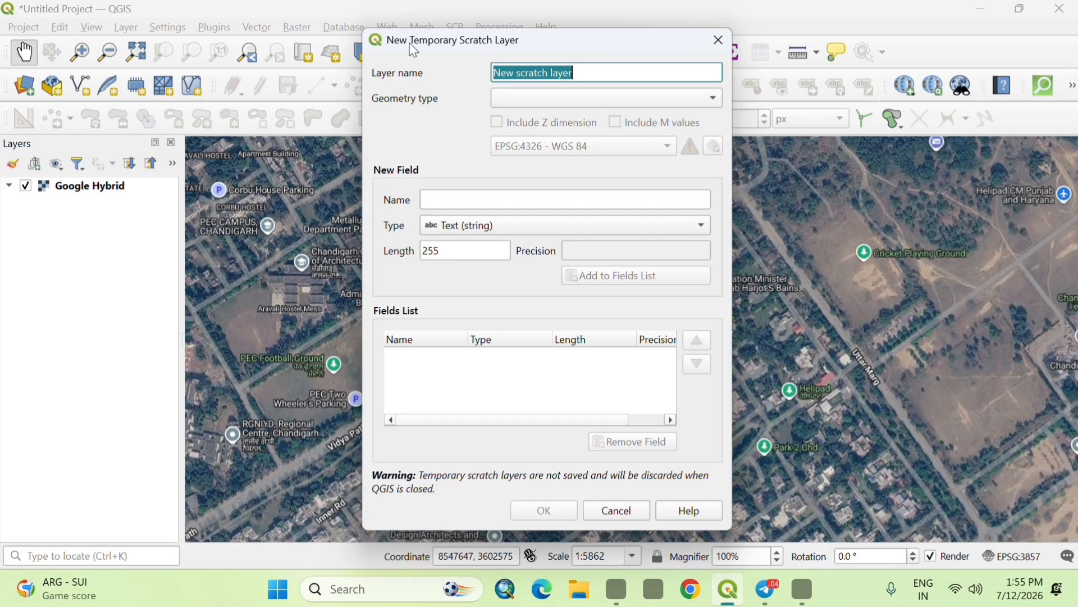
left_click_drag(414, 50, 389, 97)
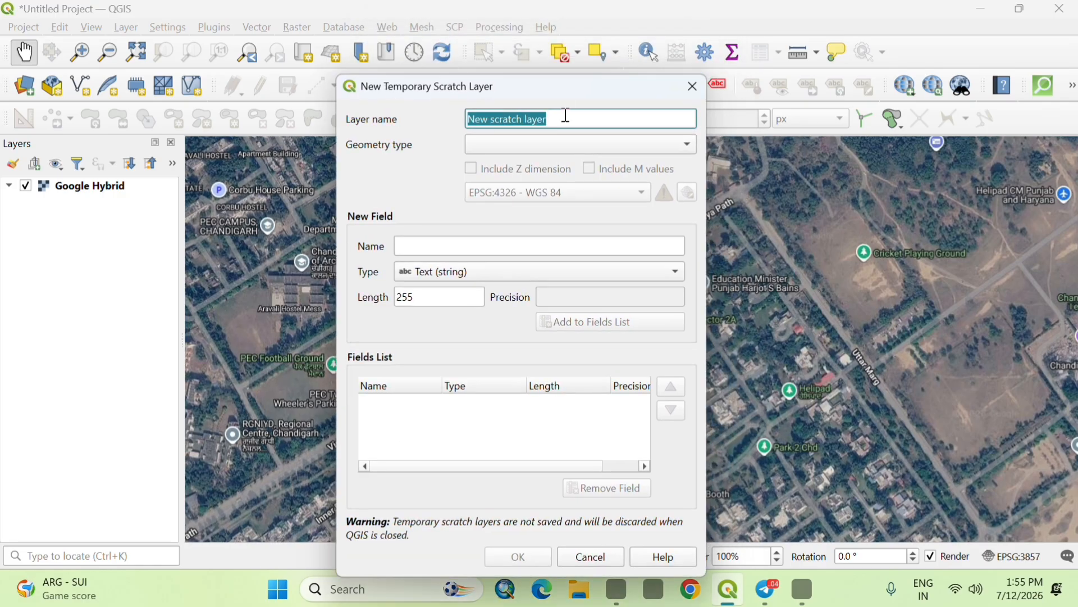
key("BackSpace")
type("R")
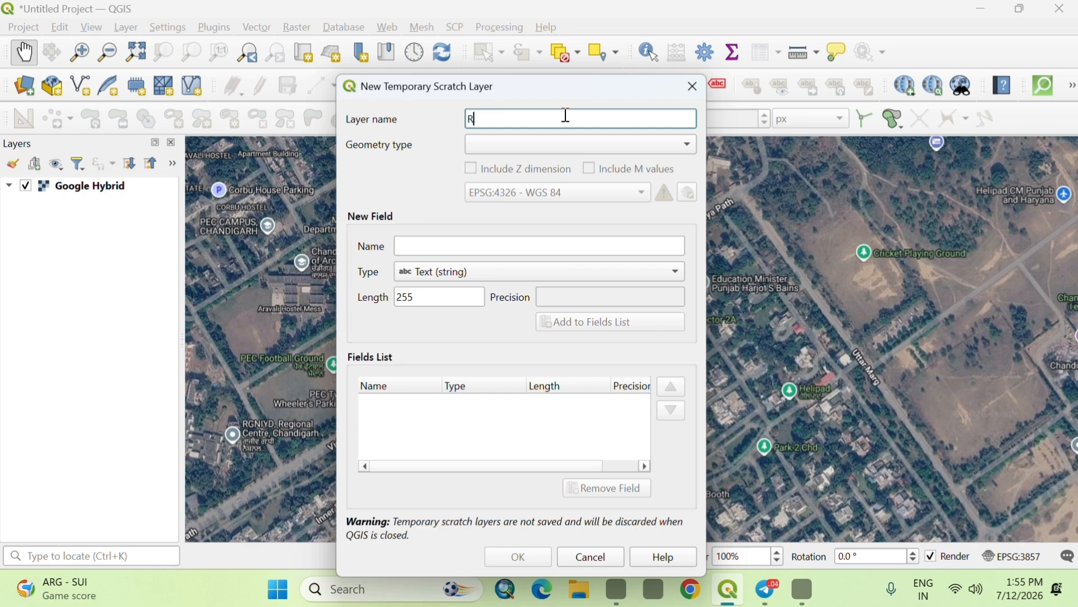
type("oad")
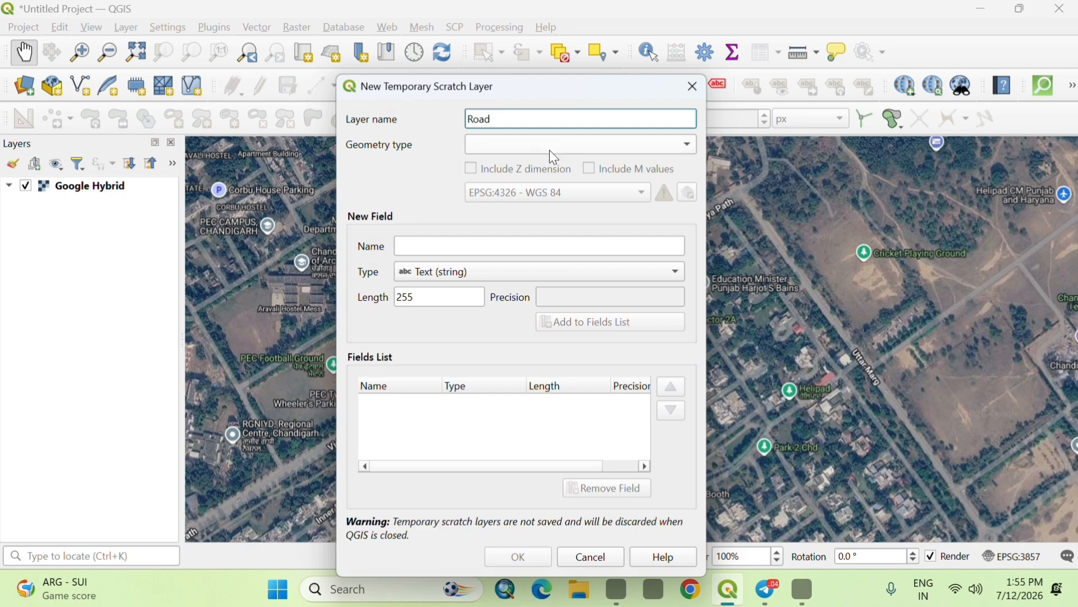
left_click(549, 147)
left_click(516, 176)
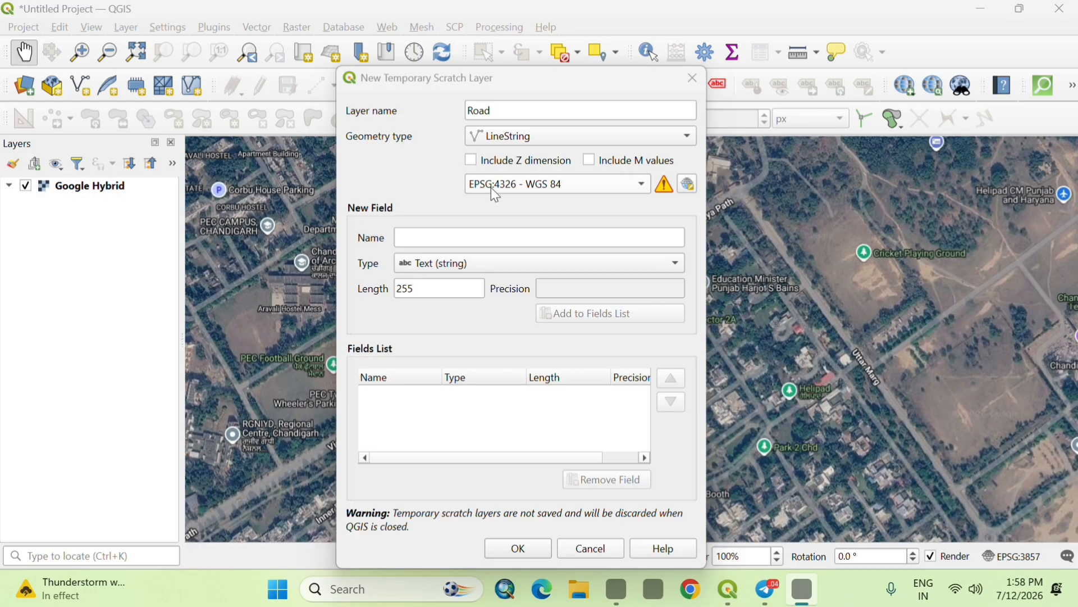
left_click(563, 194)
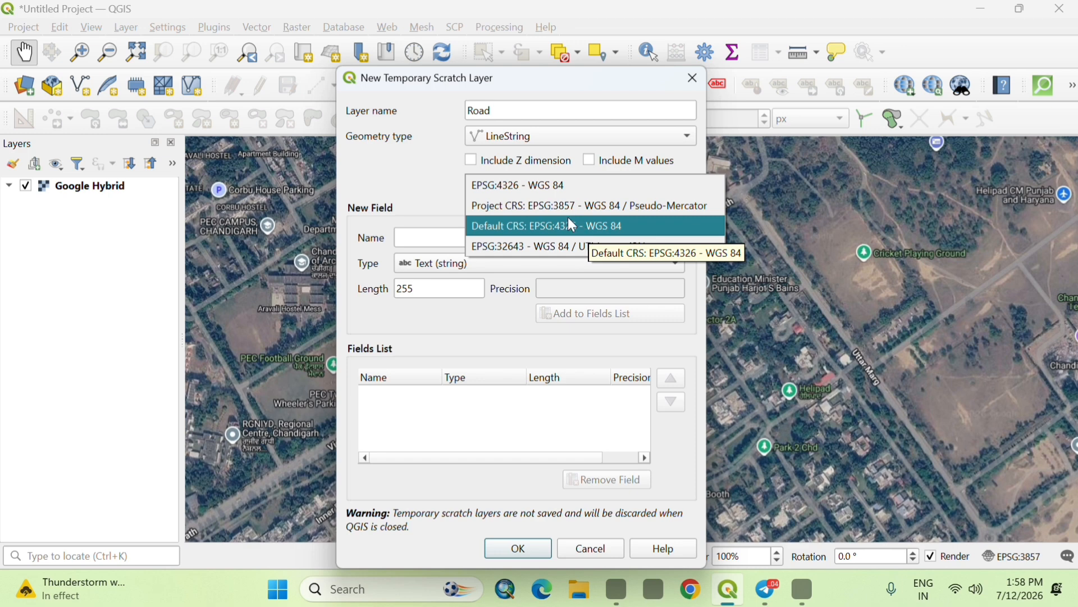
left_click(521, 193)
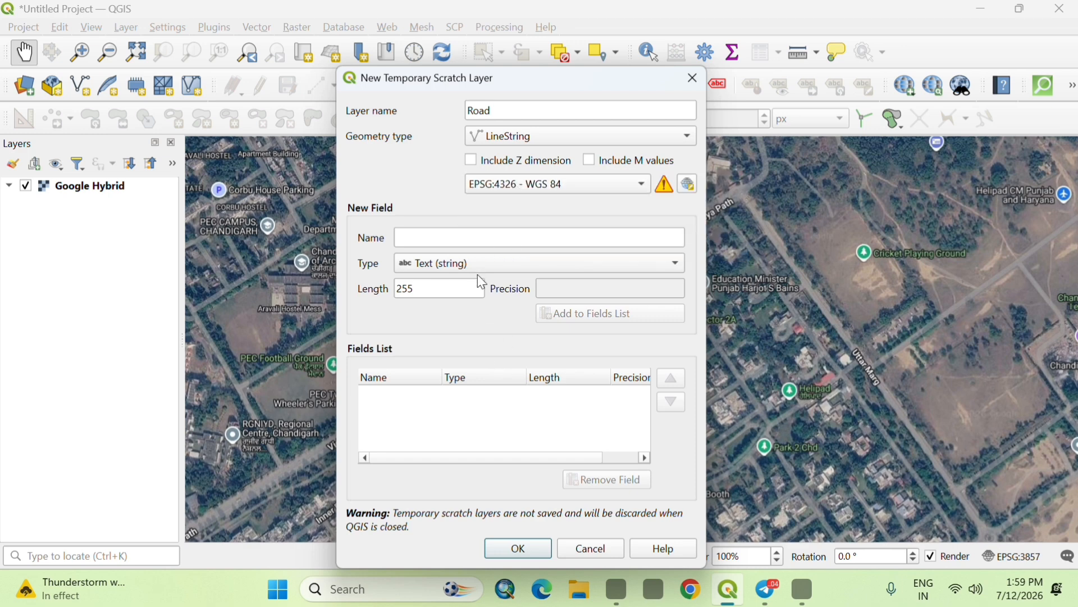
left_click(518, 548)
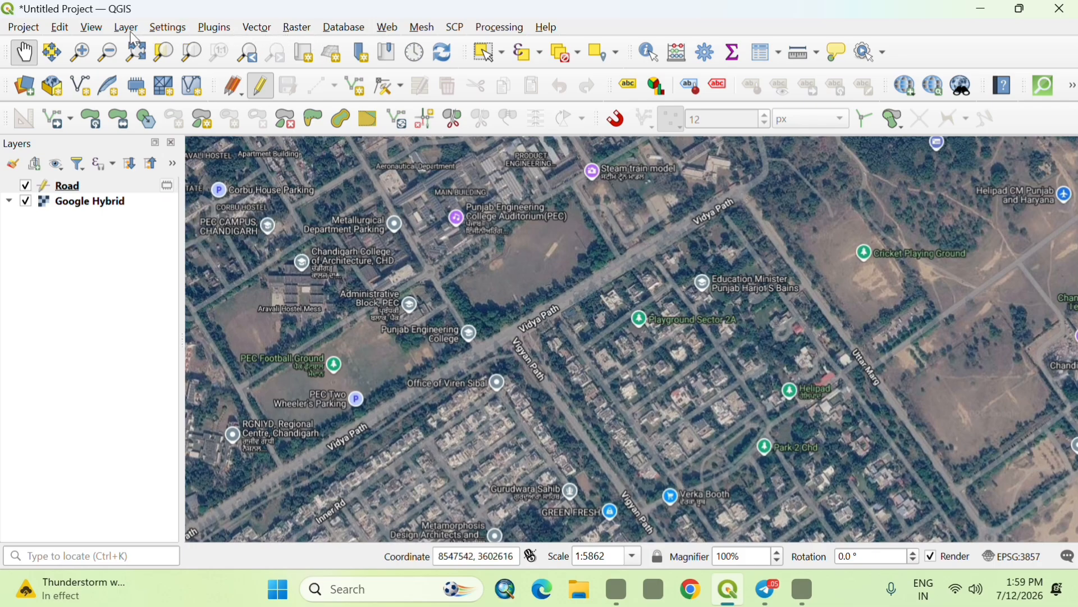
Examine the distance unit that the Buffer tool offers for the temporary Road layer, then close the tool without running it.
left_click(264, 29)
mouse_move(286, 145)
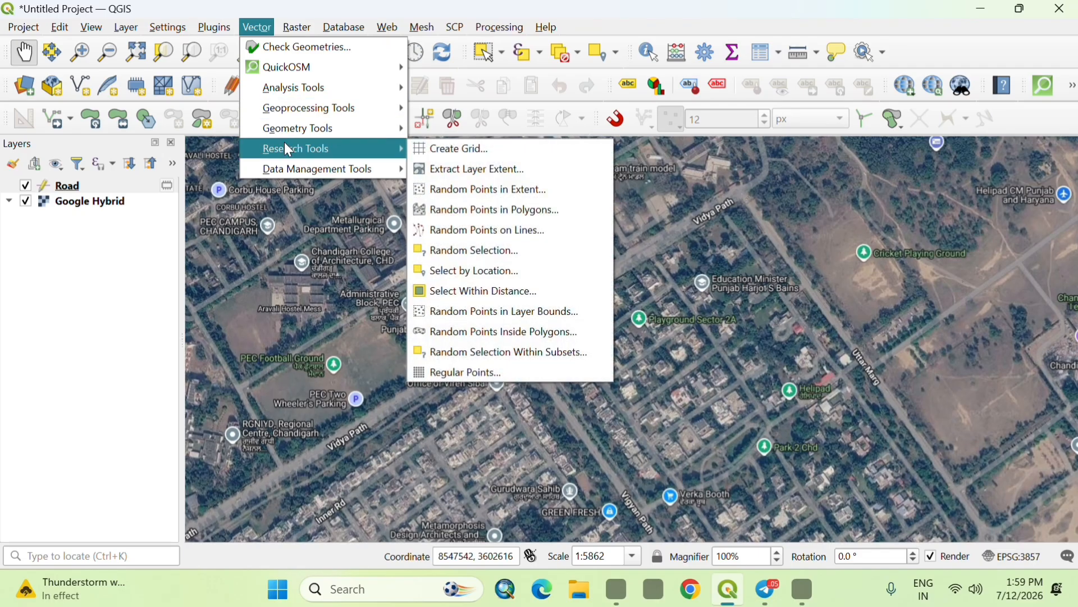
mouse_move(297, 126)
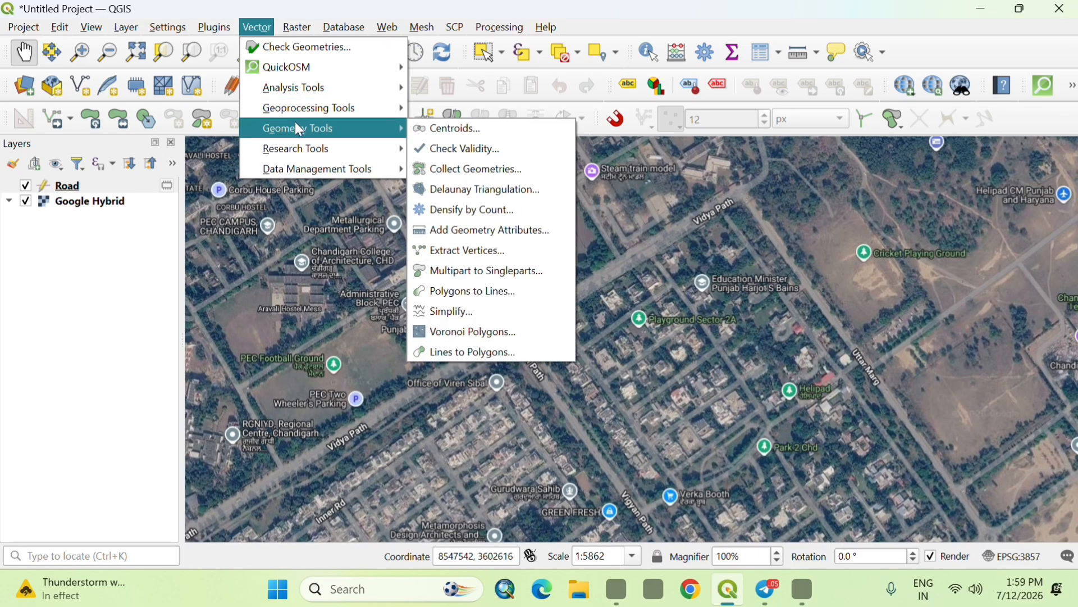
mouse_move(294, 107)
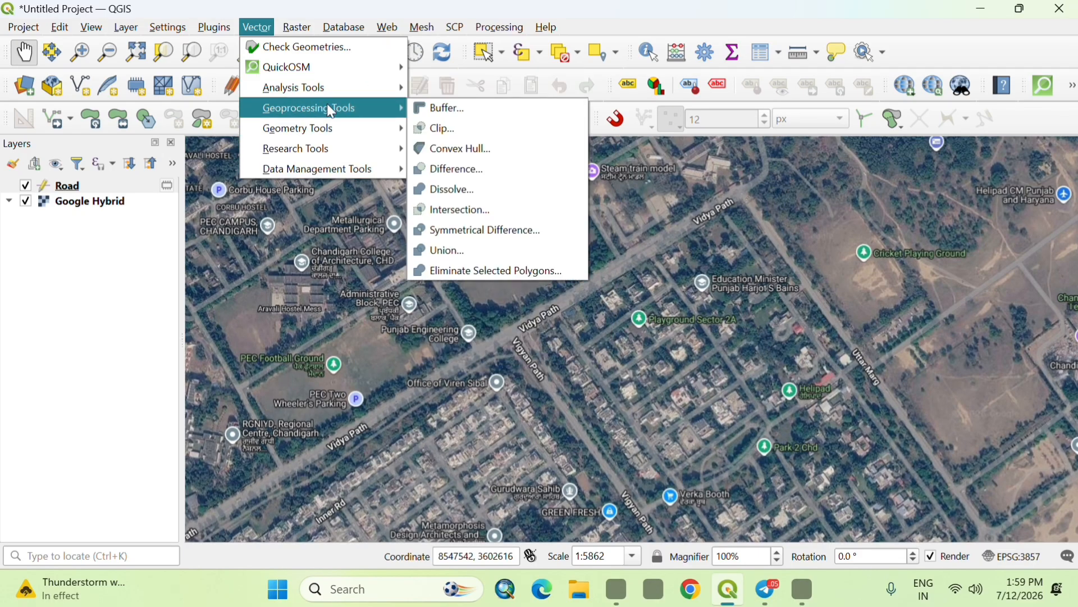
left_click(449, 109)
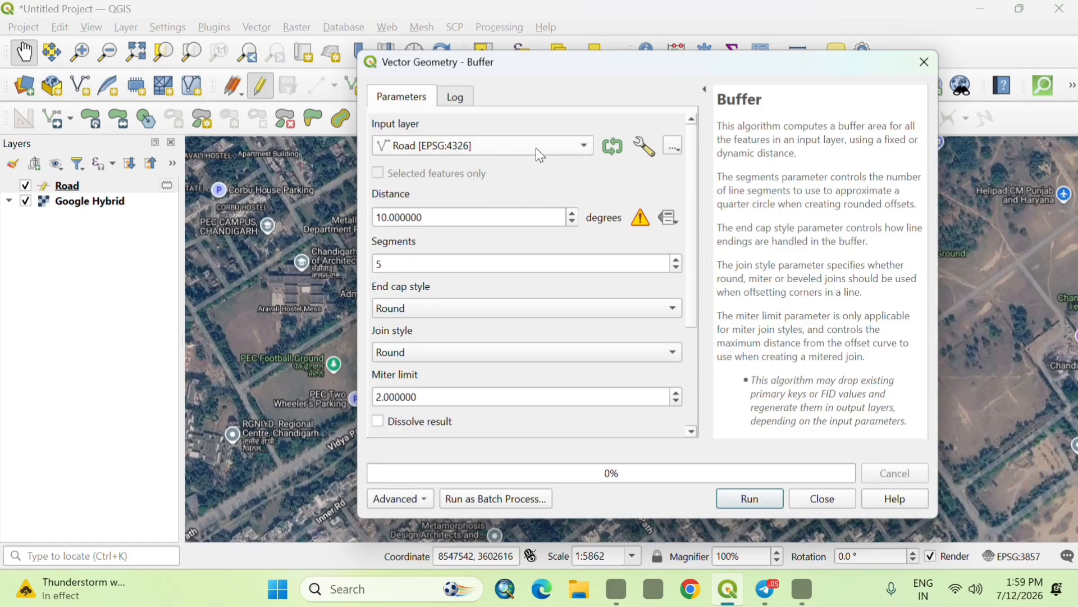
left_click(500, 144)
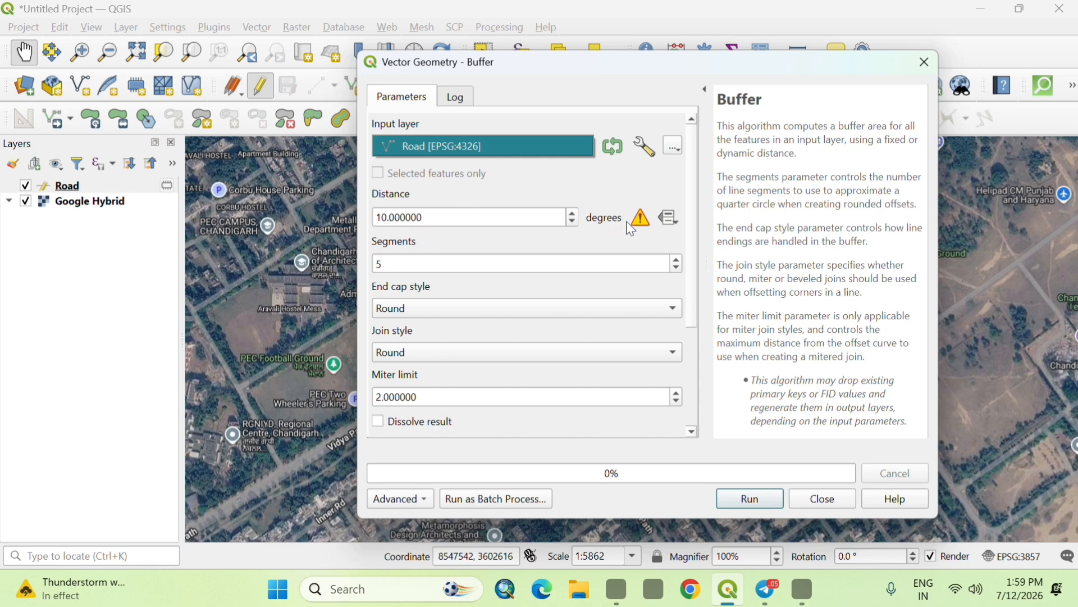
left_click(572, 223)
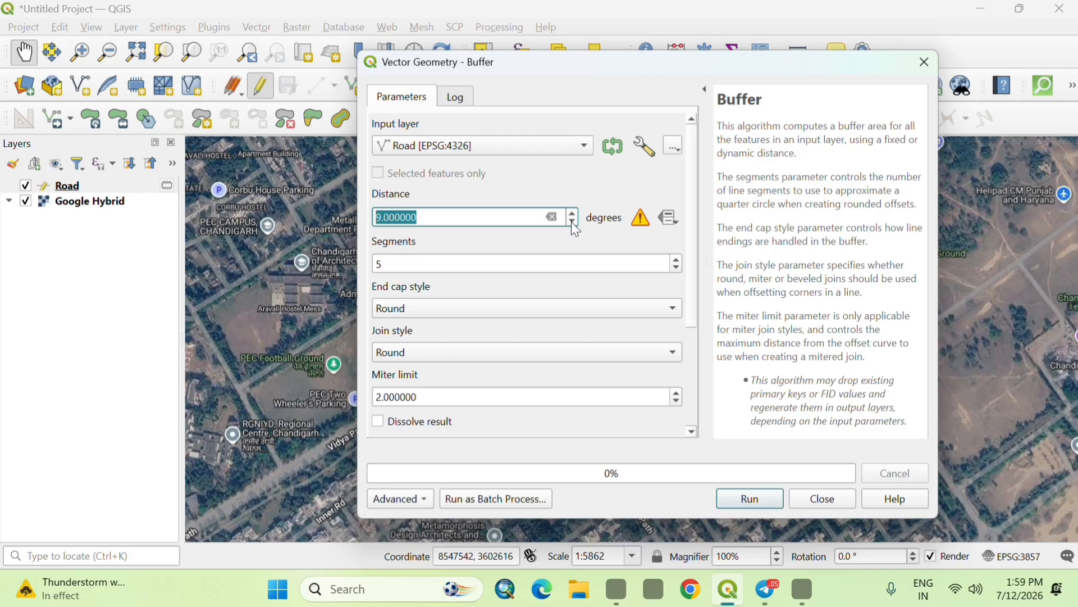
left_click(573, 213)
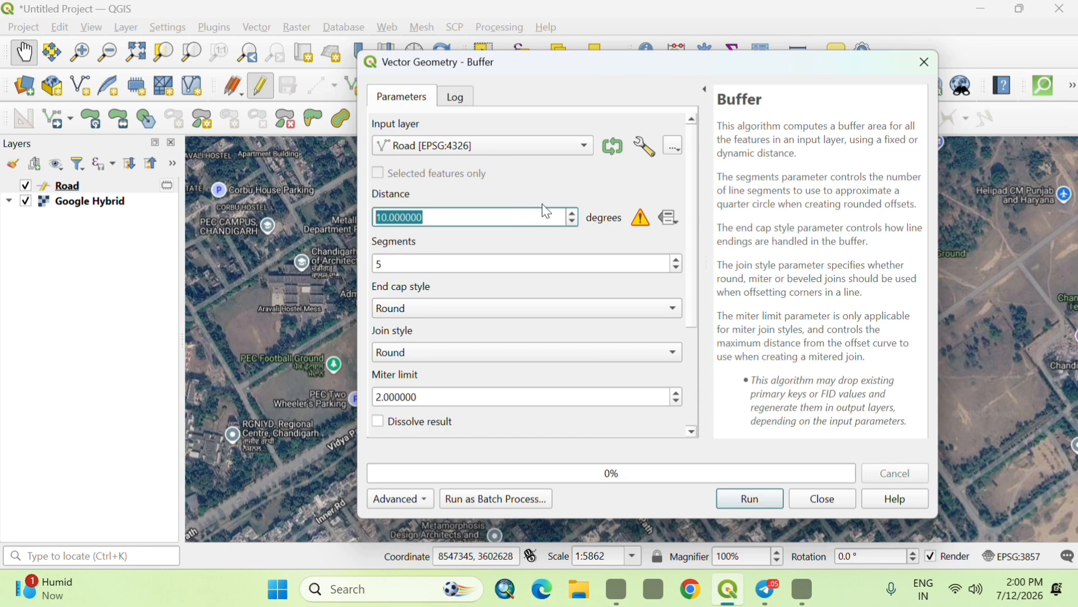
left_click(924, 62)
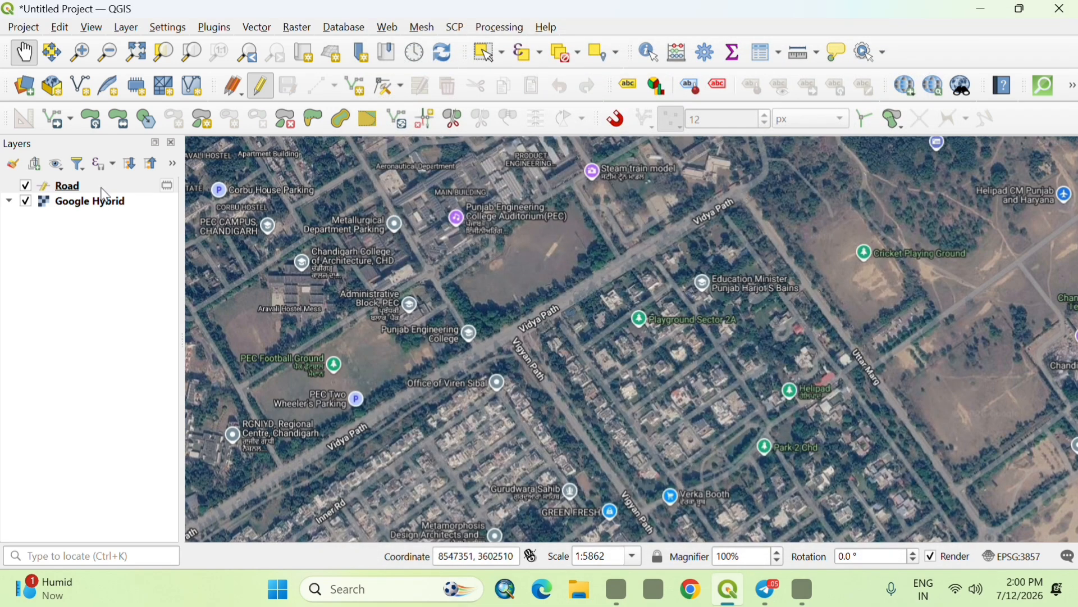
Export the Road layer as an ESRI Shapefile named road in the project CRS EPSG:3857 - WGS 84 / Pseudo-Mercator.
right_click(101, 187)
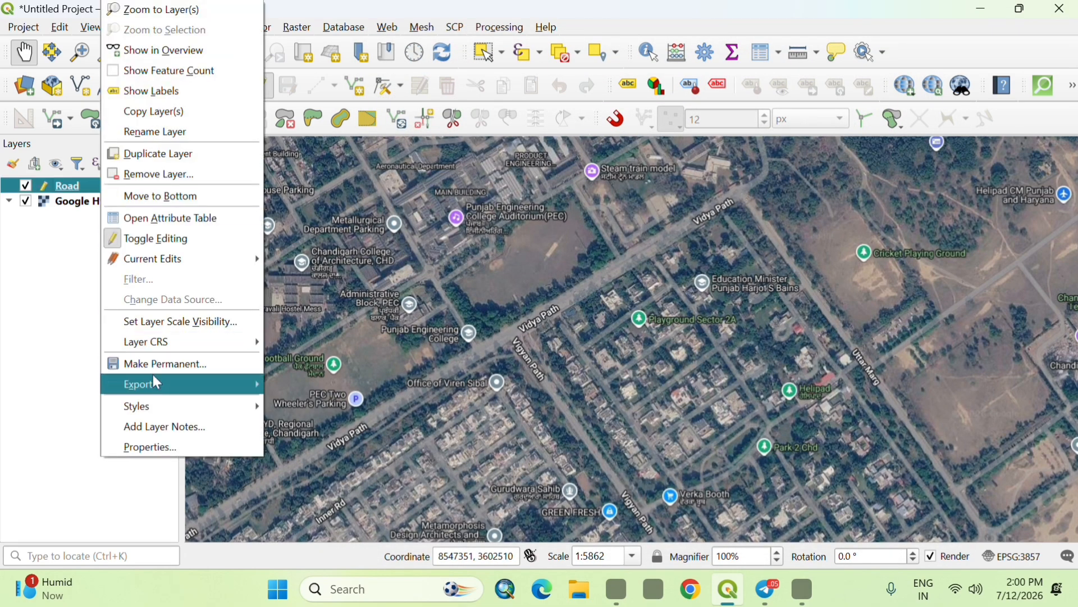
mouse_move(154, 380)
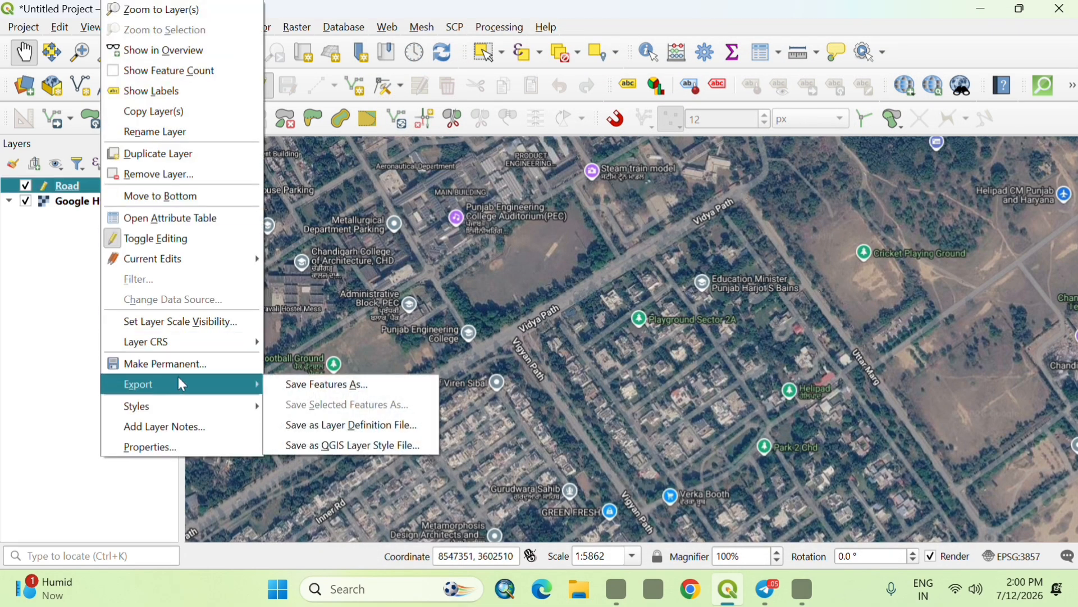
left_click(312, 384)
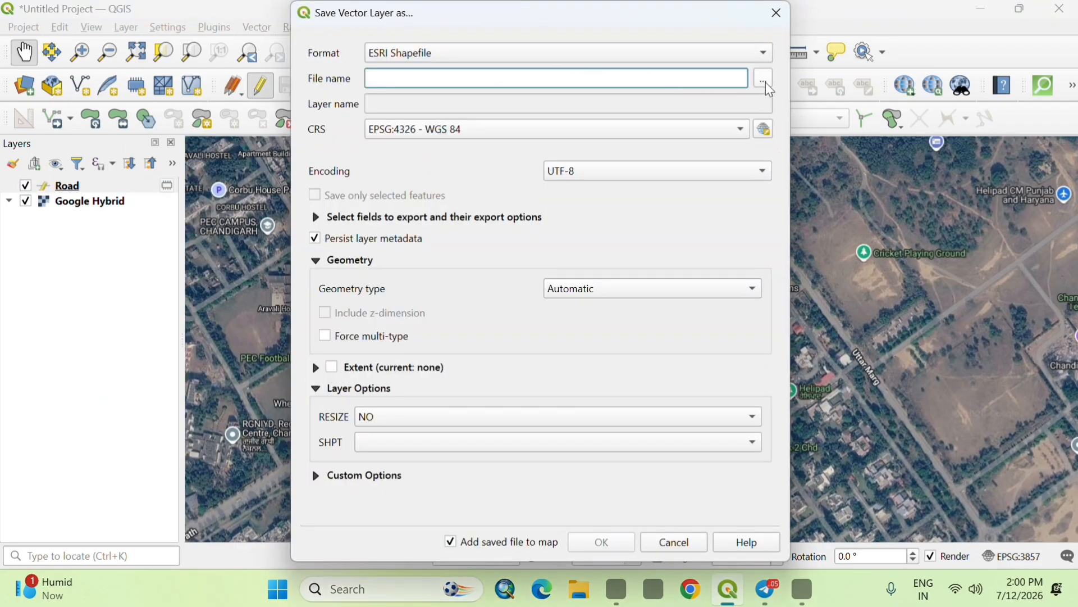
left_click(446, 84)
type("road")
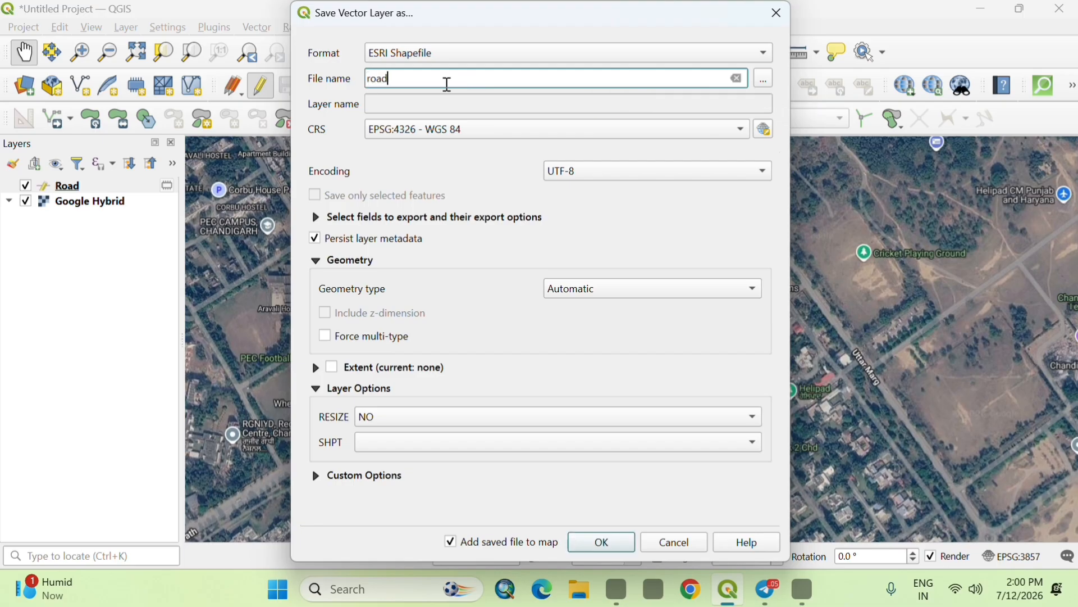
left_click(438, 135)
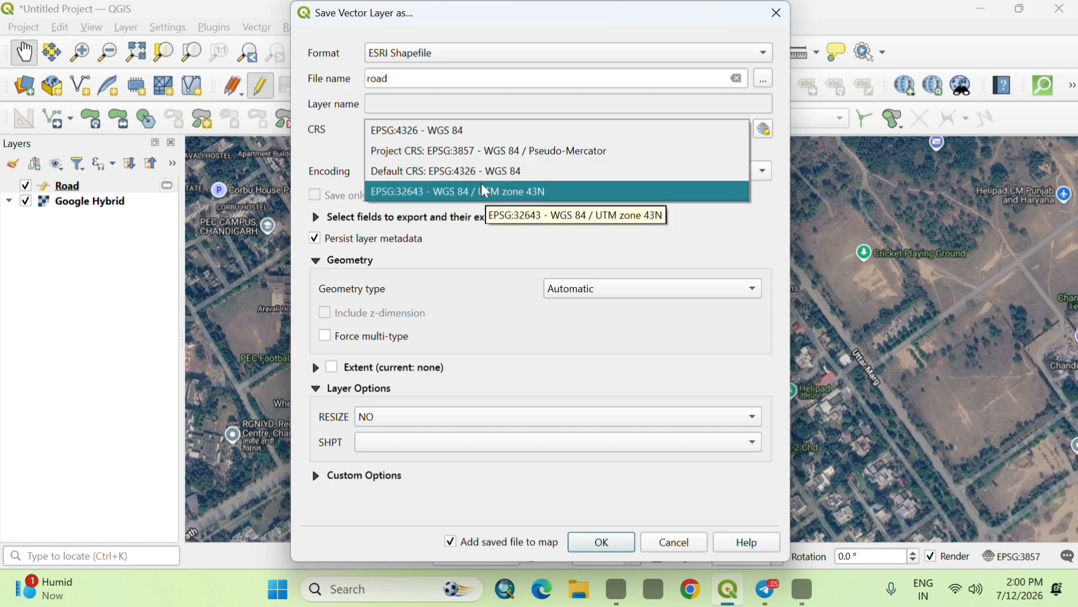
left_click(482, 153)
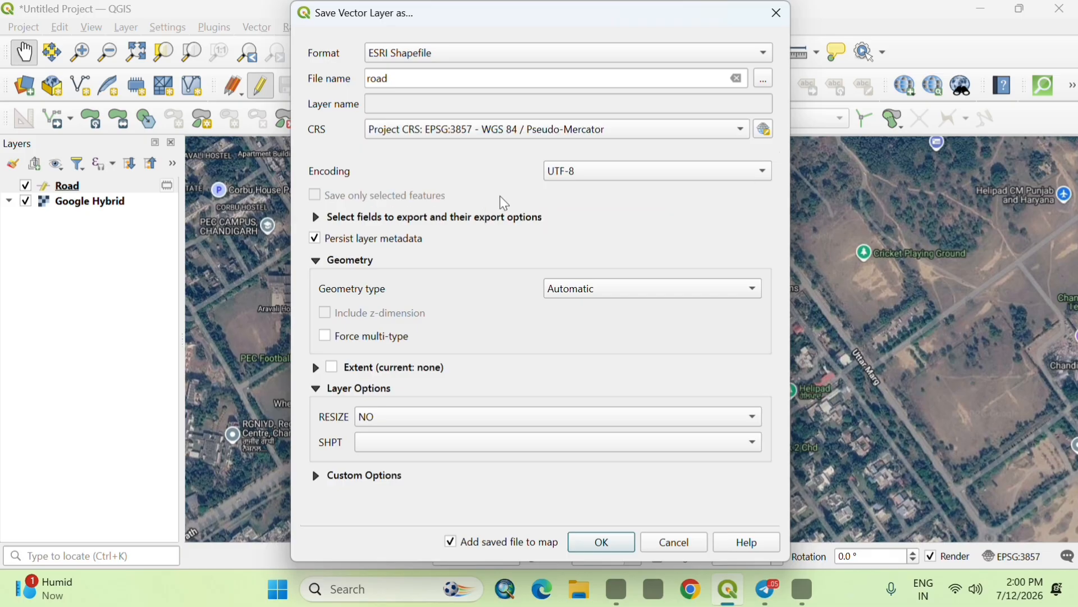
left_click(600, 544)
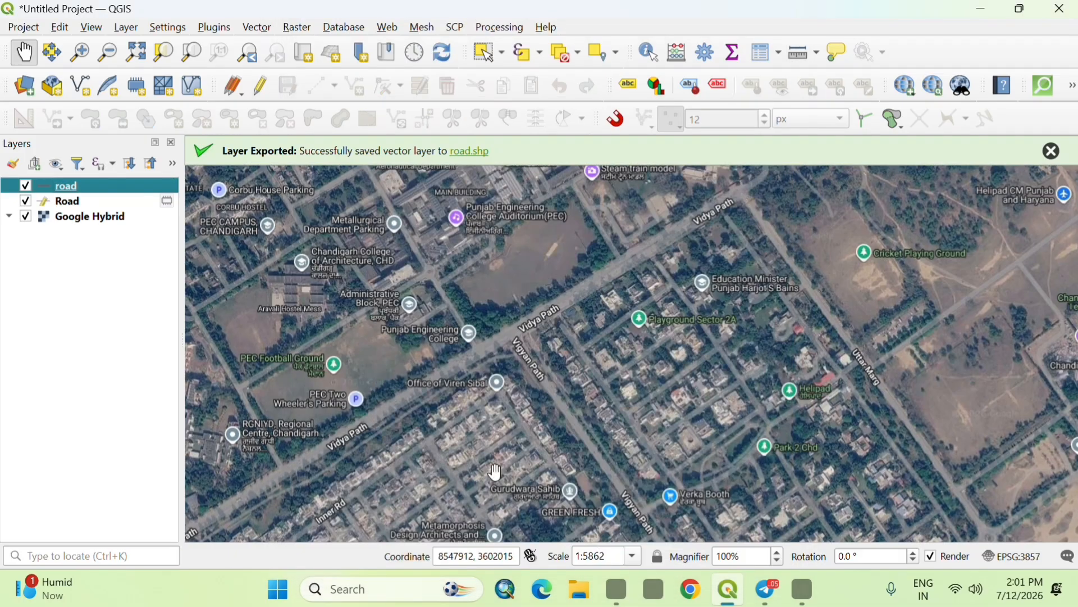
Remove the temporary Road scratch layer from the project and dismiss the export notification.
left_click(98, 209)
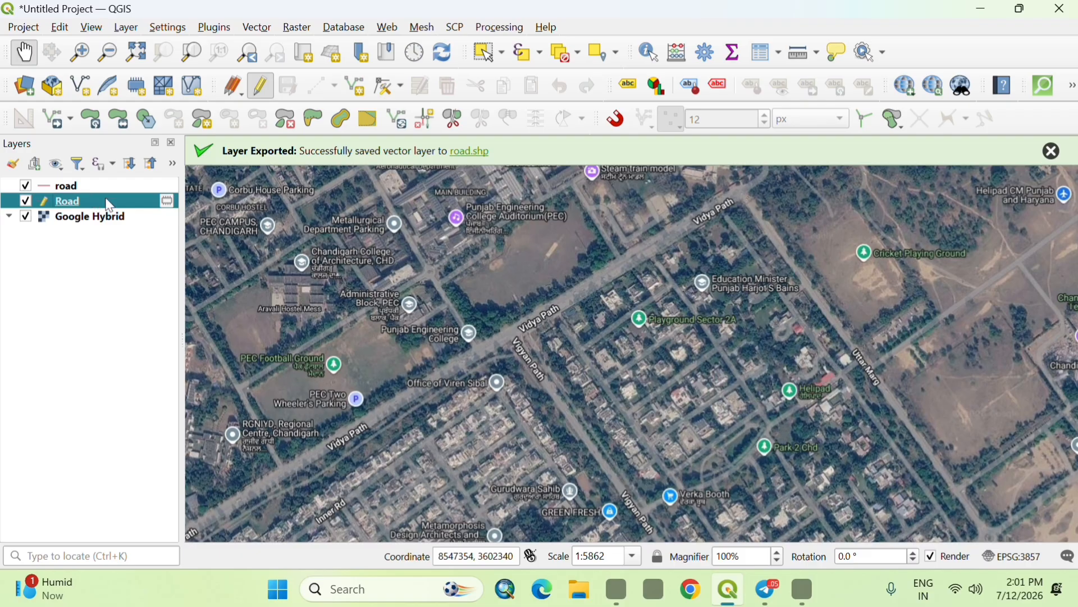
left_click(28, 200)
right_click(71, 200)
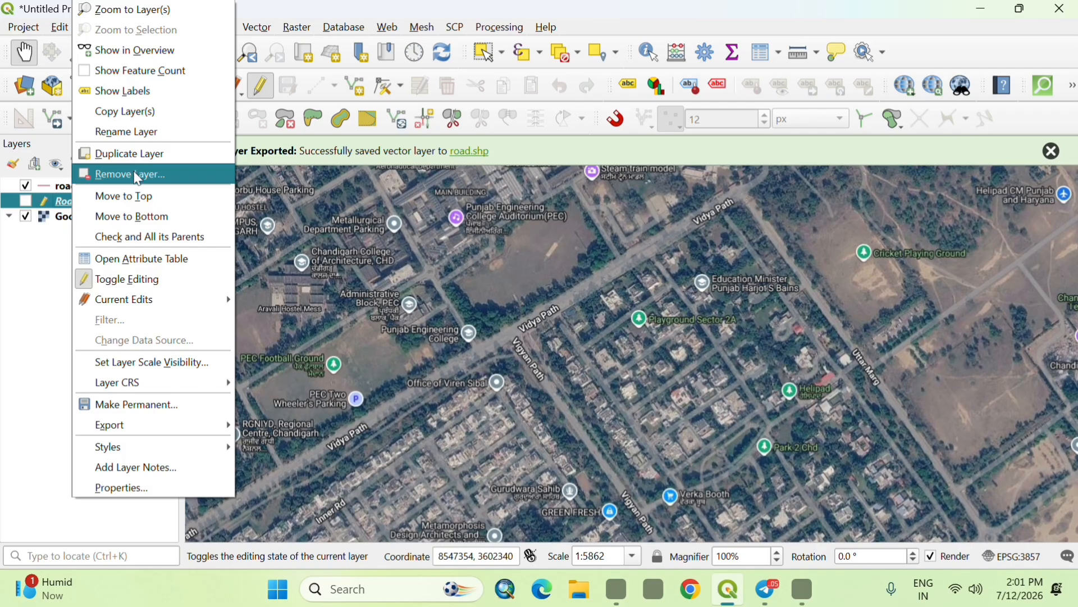
left_click(135, 174)
left_click(520, 309)
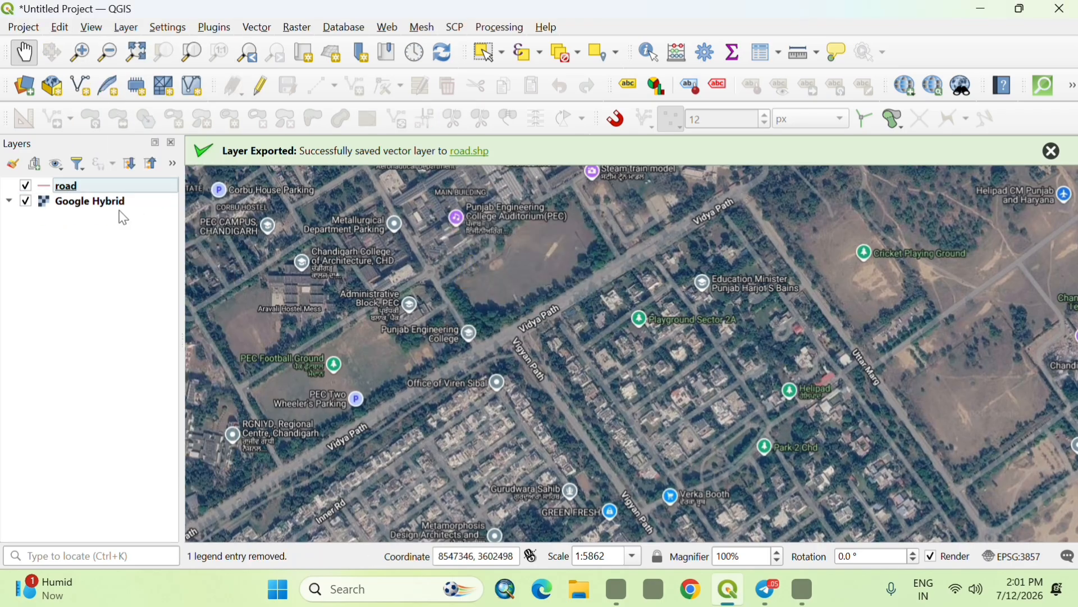
left_click(1052, 151)
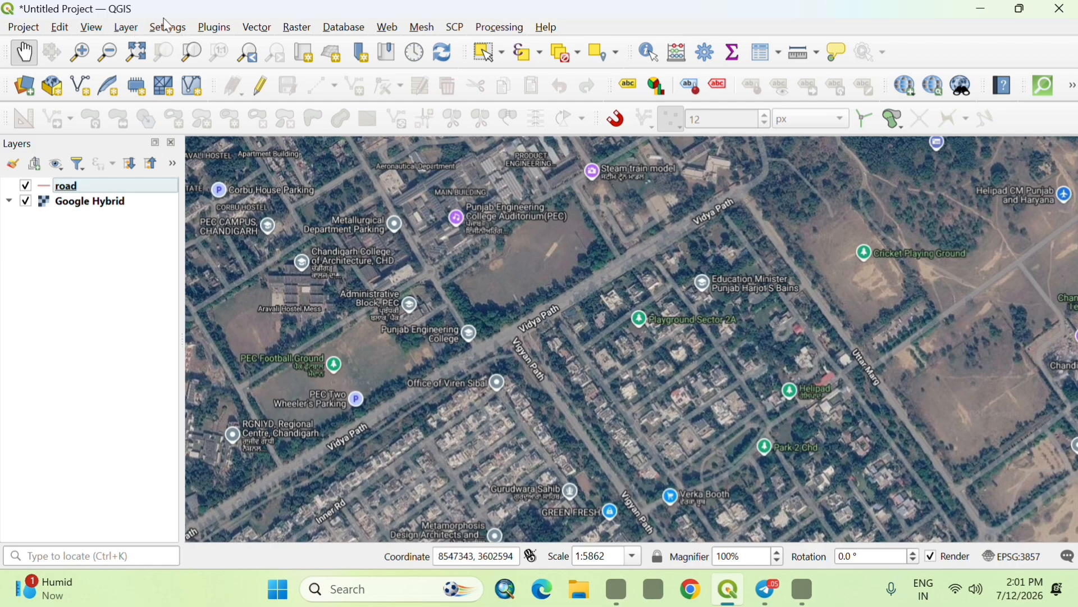
Examine the distance units that the Buffer tool offers for the exported road layer, then close the tool without running it.
left_click(257, 27)
mouse_move(314, 108)
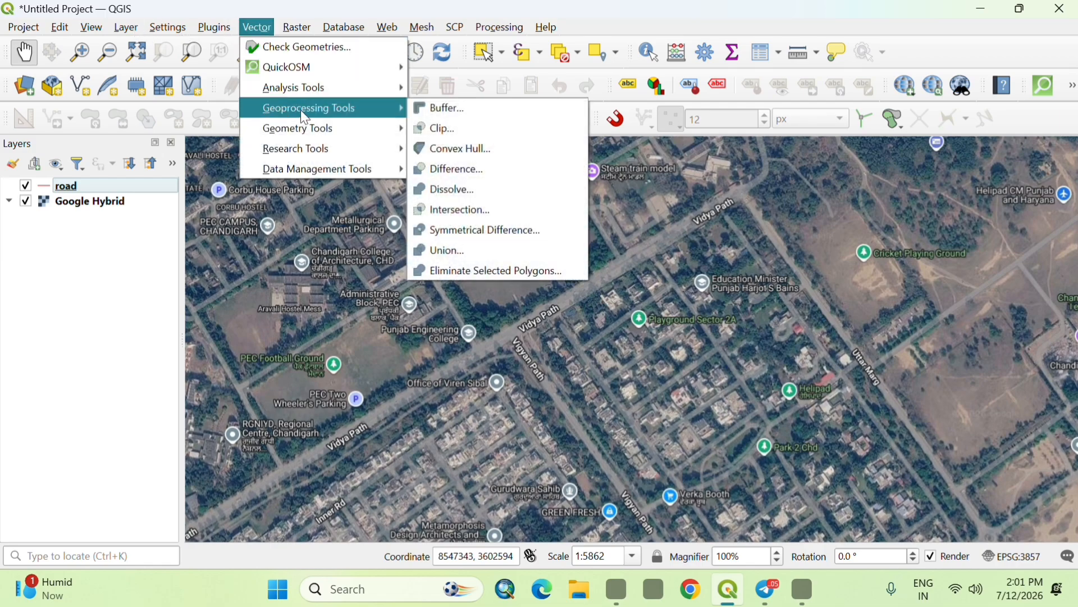
left_click(428, 112)
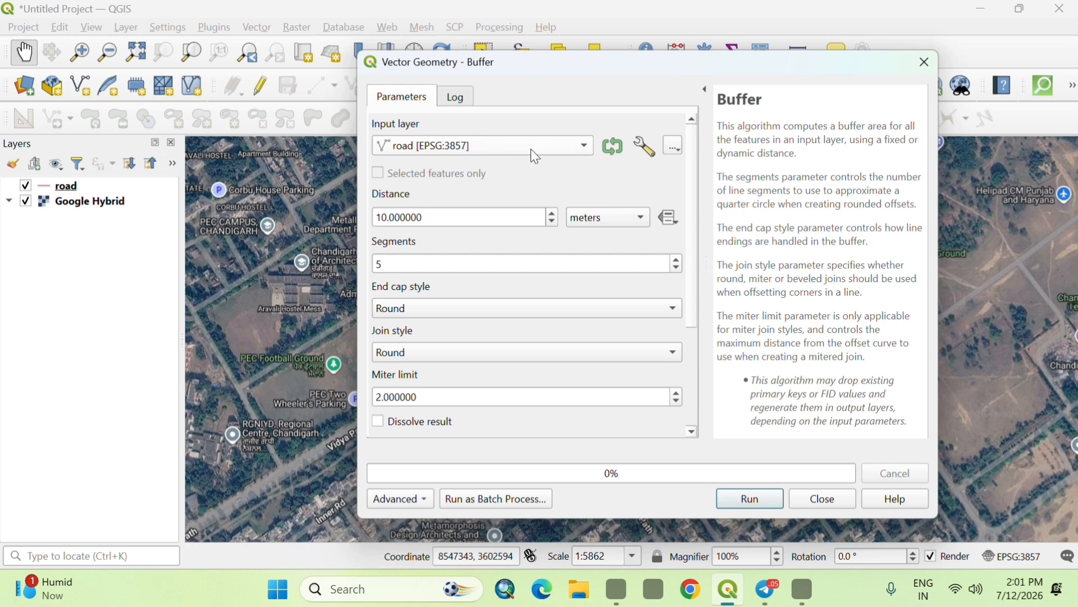
left_click(619, 223)
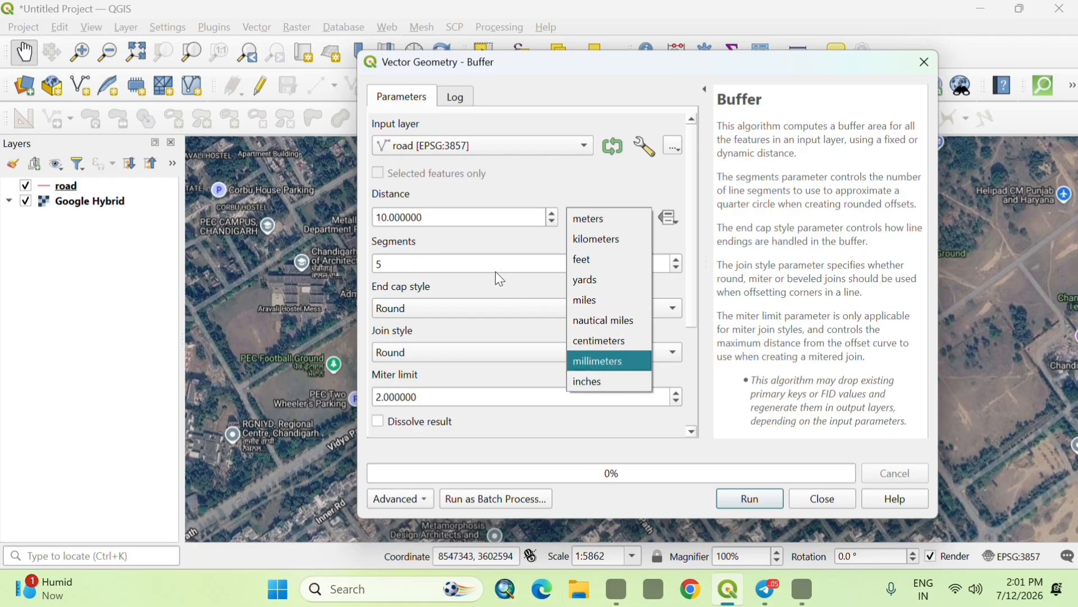
left_click(440, 213)
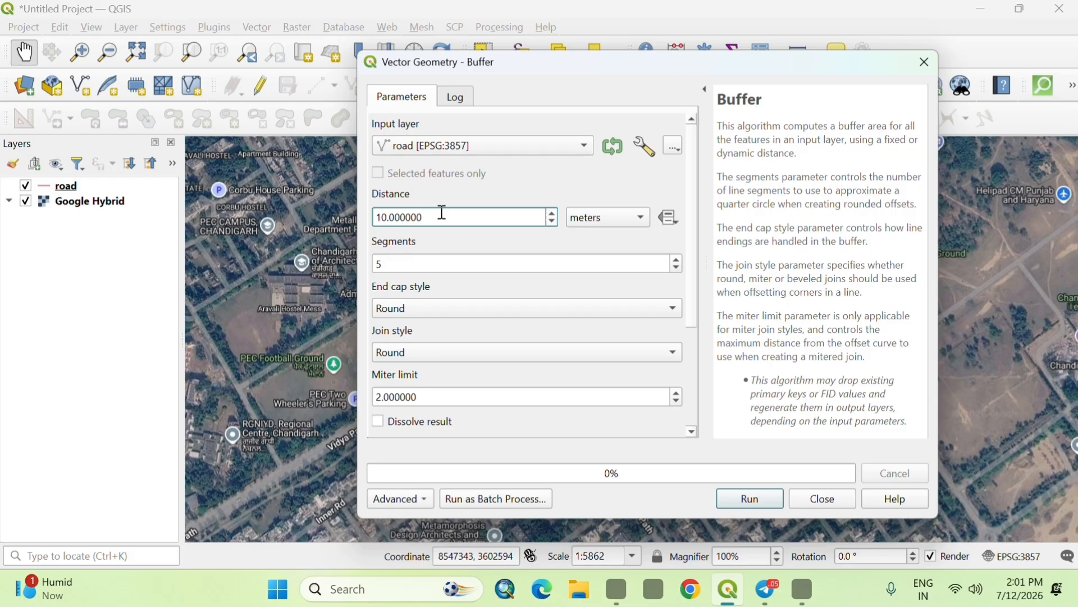
left_click(927, 64)
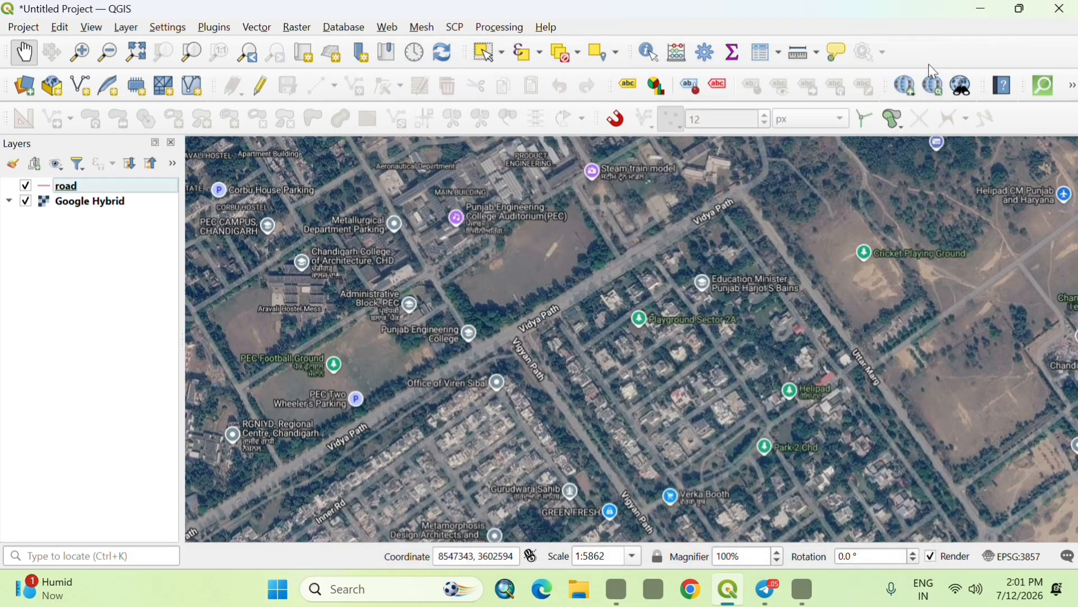
Digitize a straight line feature along Vidya Path in the road layer, from near Uttar Marg southwest past the basketball playground.
left_click_drag(556, 299, 539, 316)
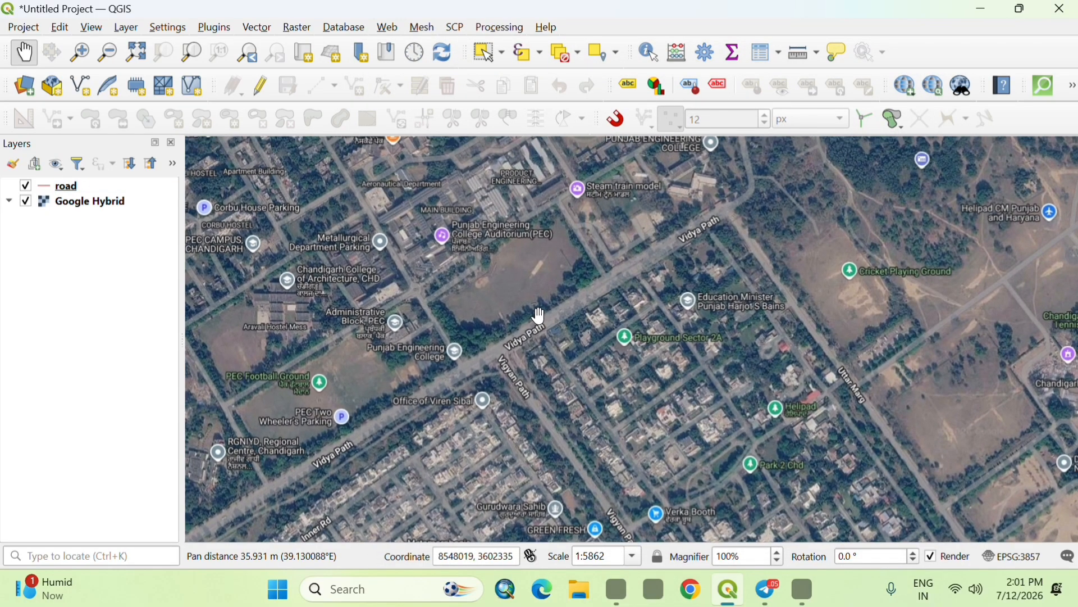
scroll(718, 226, "up", 1)
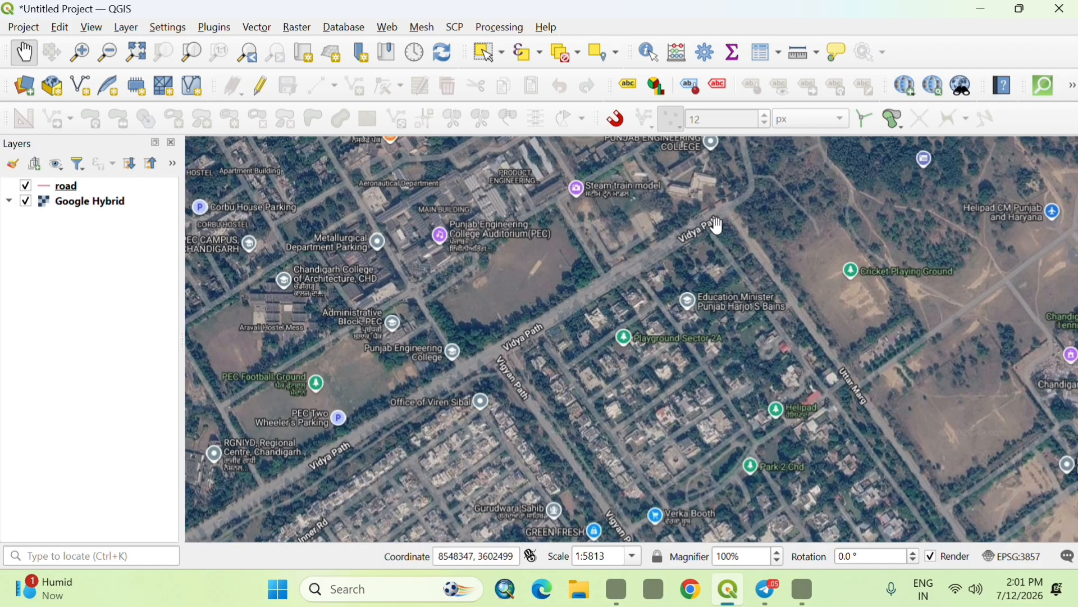
scroll(680, 230, "up", 2)
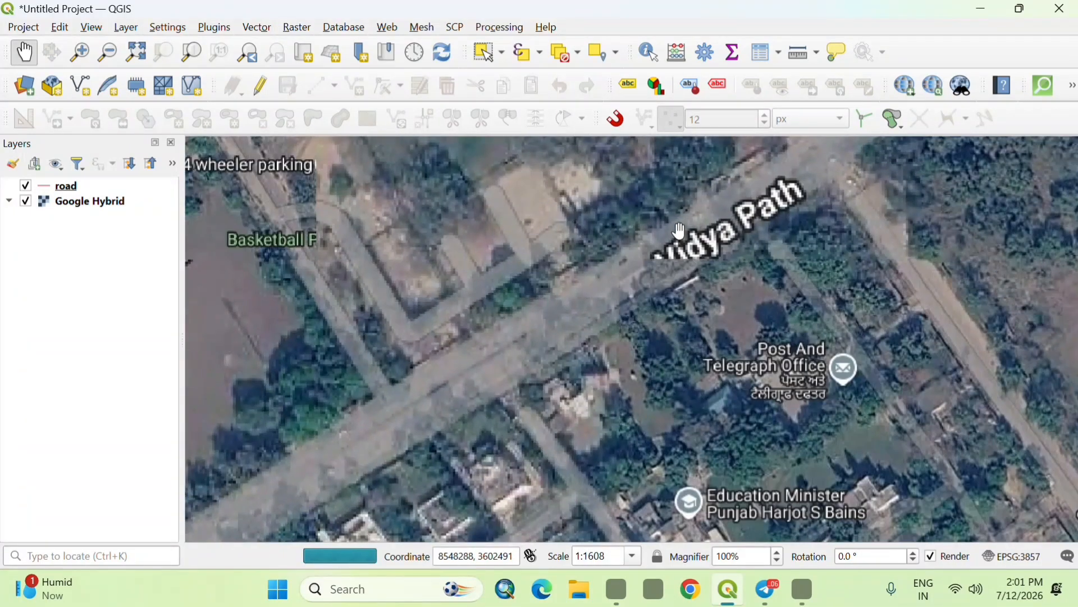
left_click(261, 87)
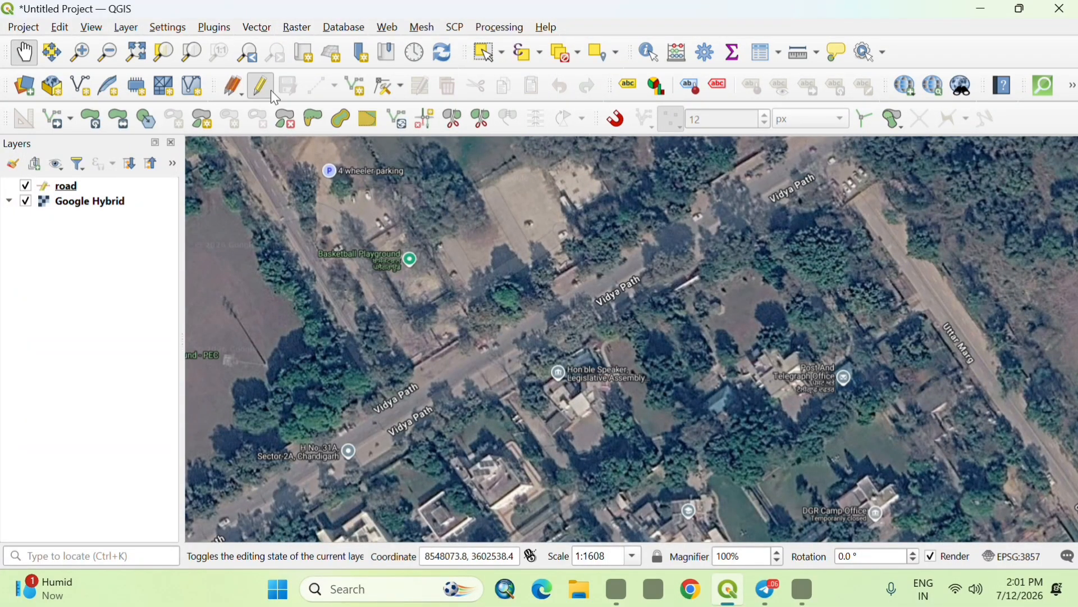
left_click(356, 90)
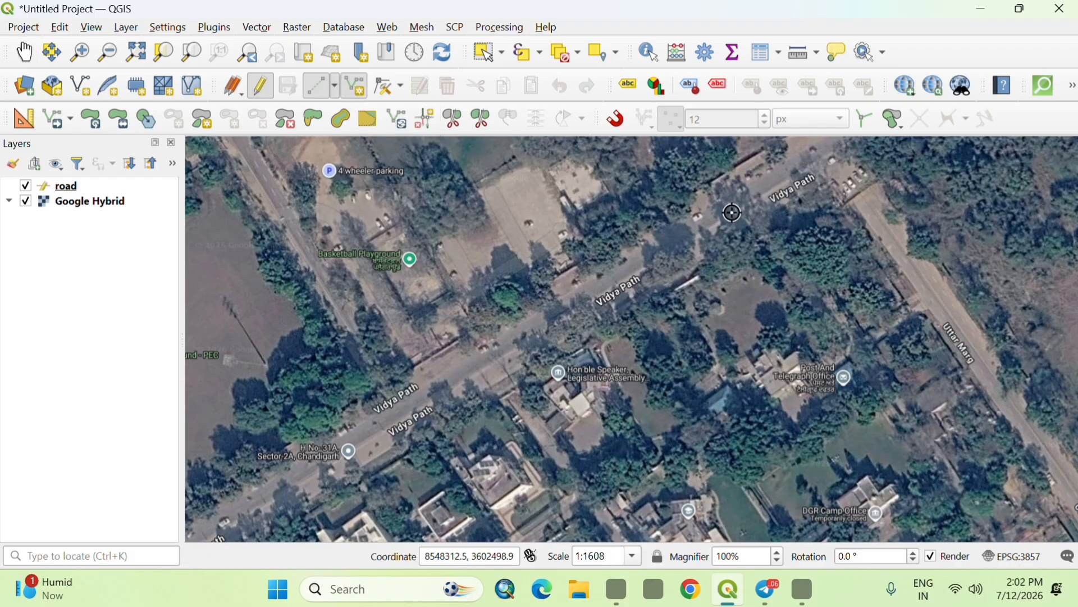
left_click(808, 152)
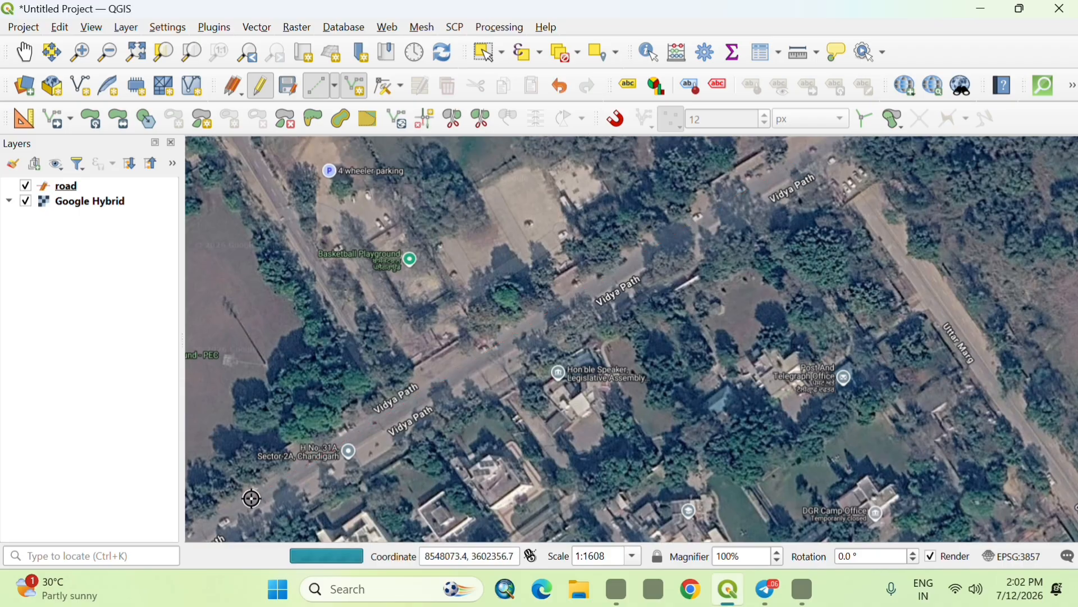
left_click(267, 483)
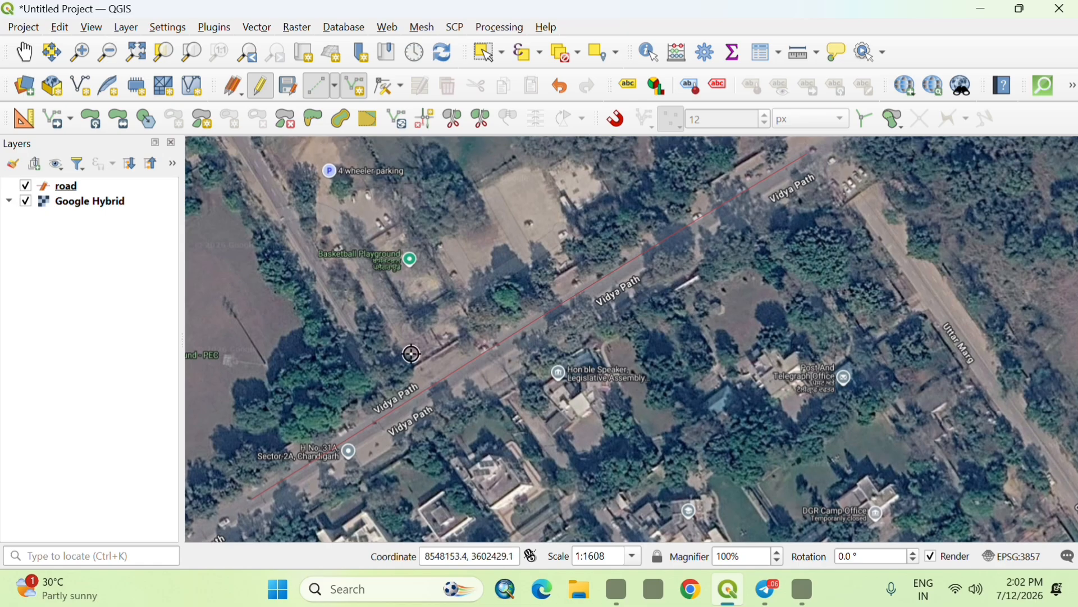
Buffer the road layer by 10 meters with 5 segments and round end caps, output as a temporary layer.
scroll(412, 353, "down", 2)
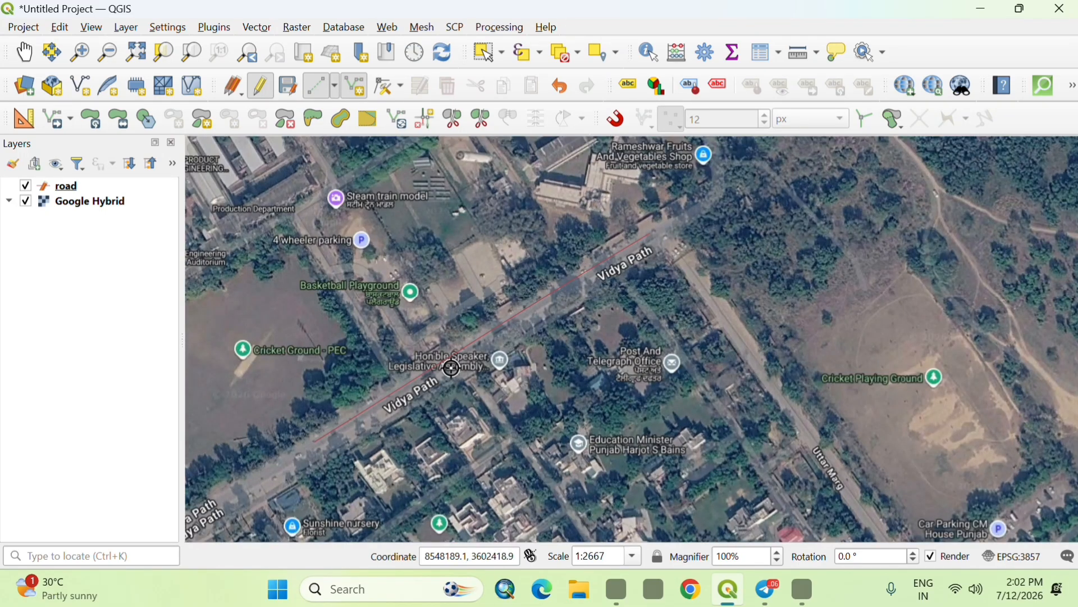
scroll(443, 353, "up", 2)
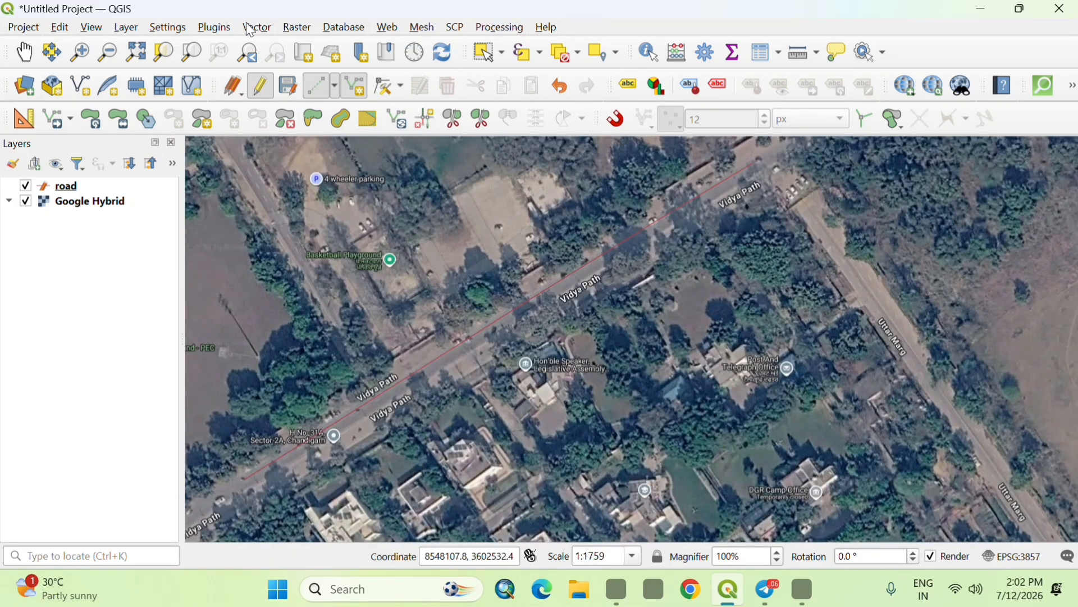
left_click(252, 25)
mouse_move(285, 112)
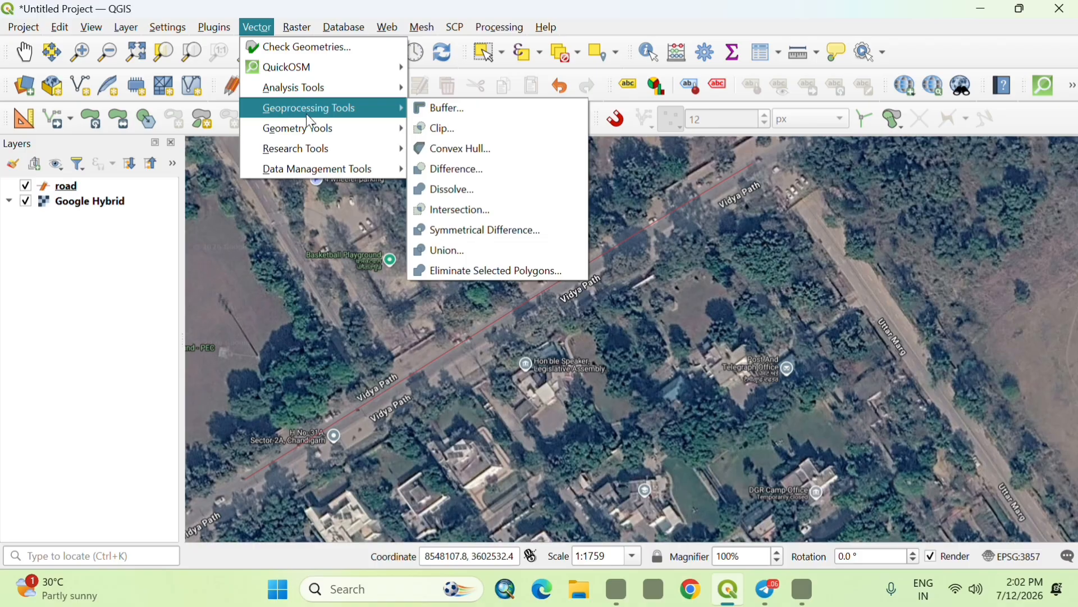
left_click(443, 108)
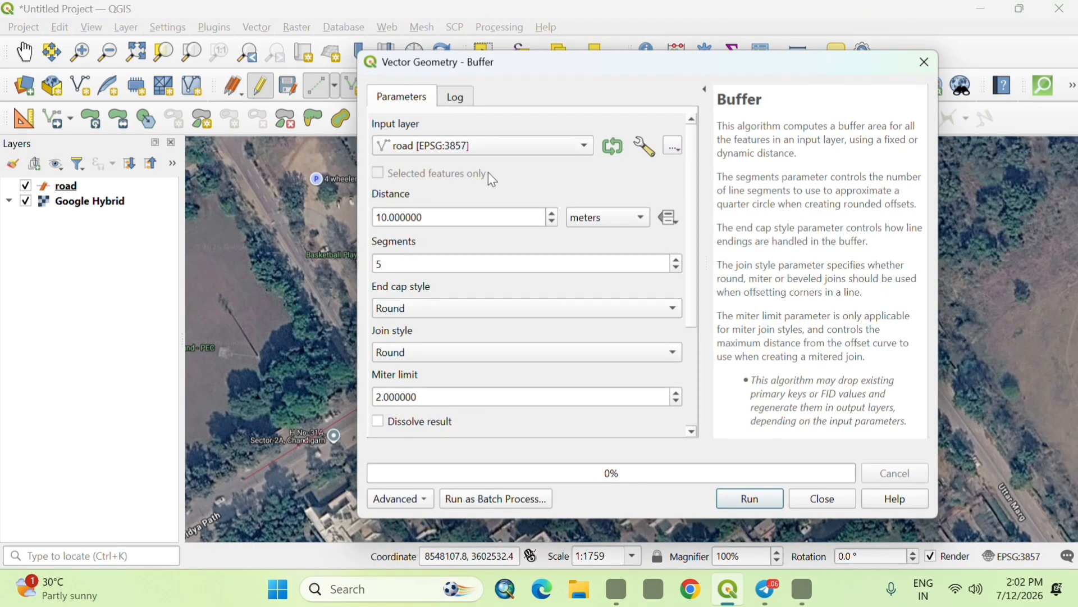
left_click(601, 225)
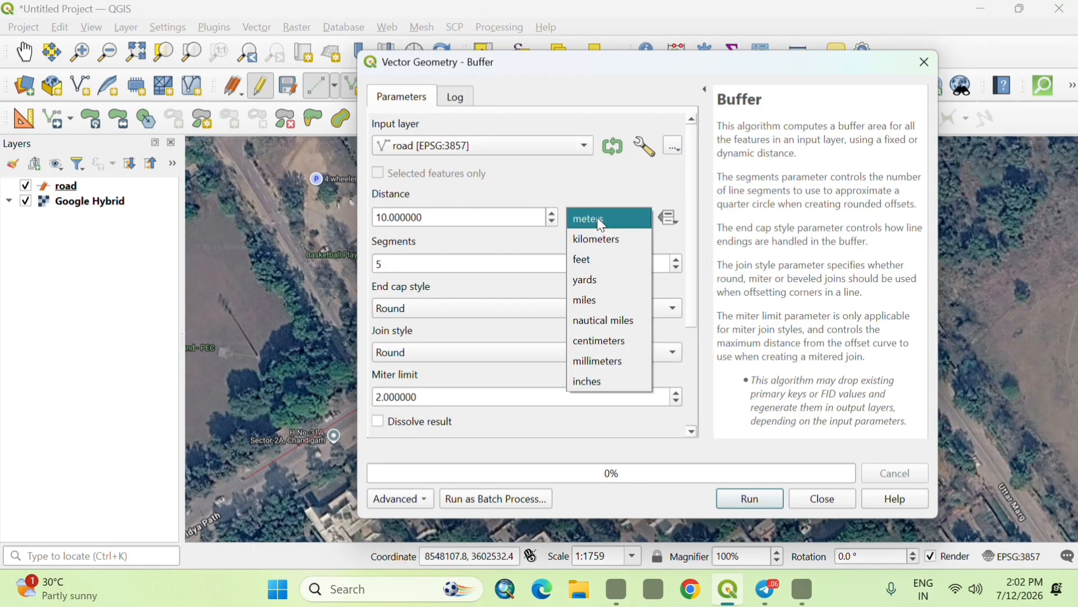
left_click(607, 224)
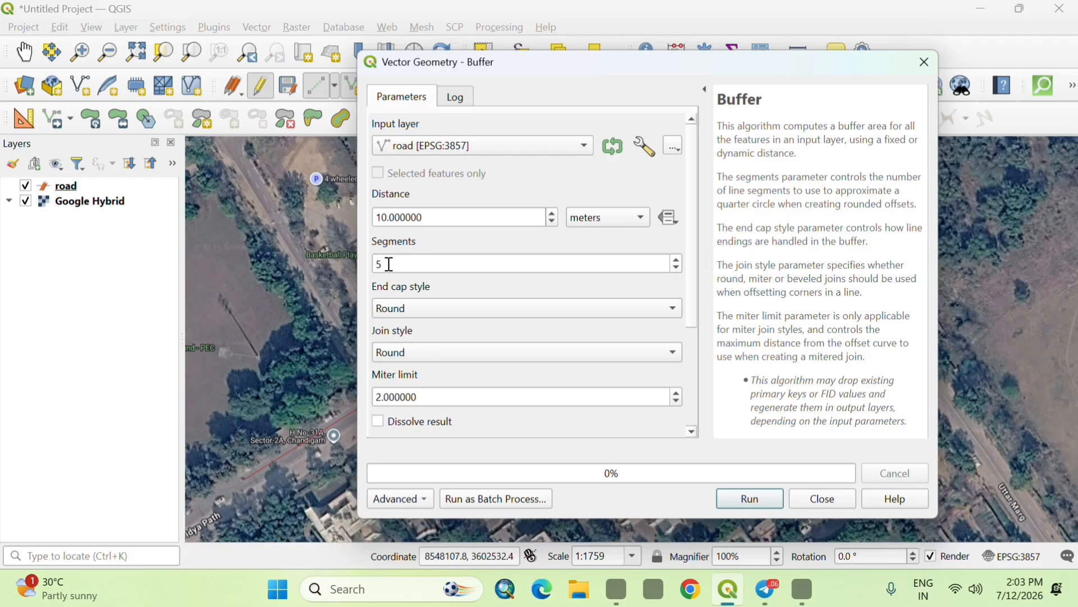
left_click(409, 306)
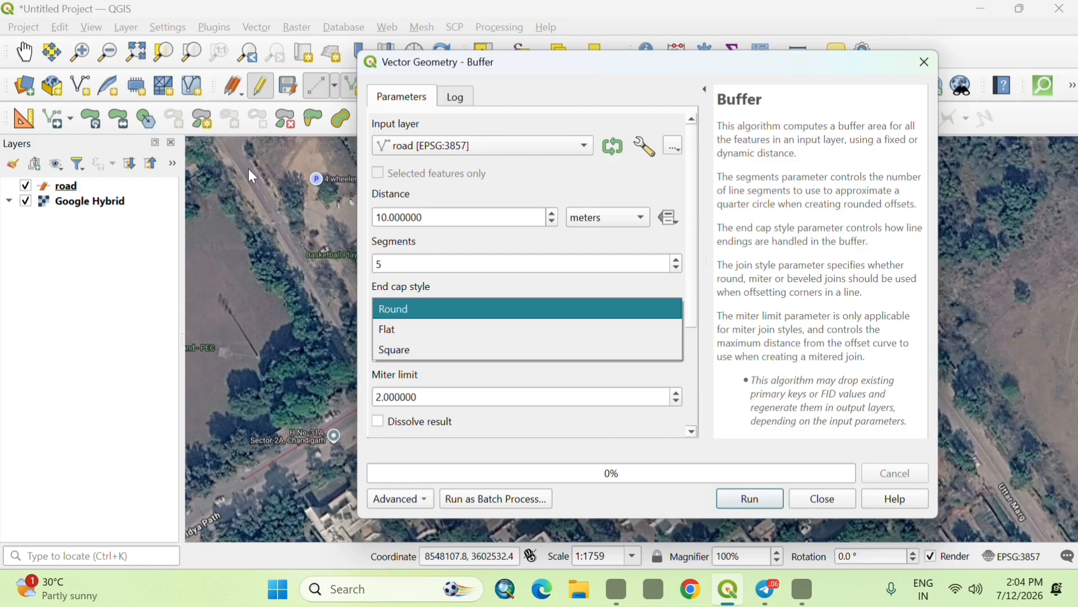
left_click(414, 318)
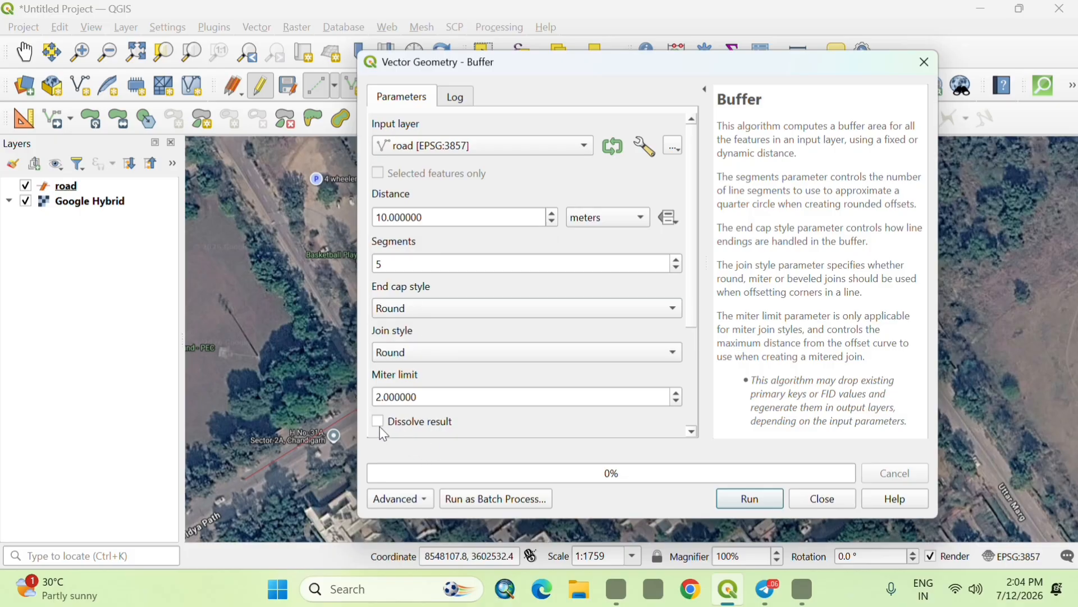
left_click_drag(692, 329, 694, 433)
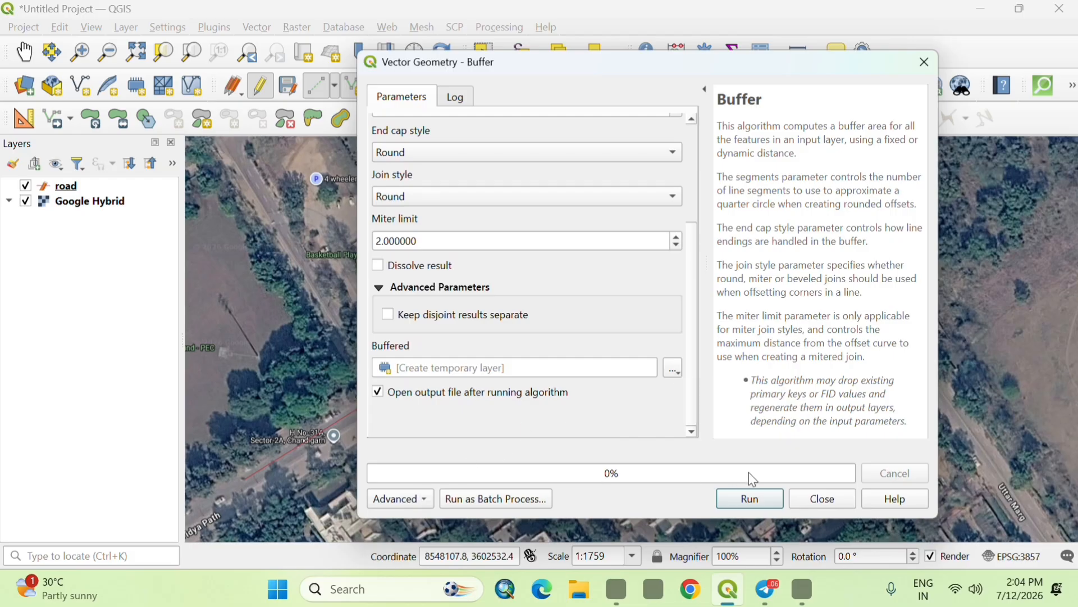
left_click(753, 501)
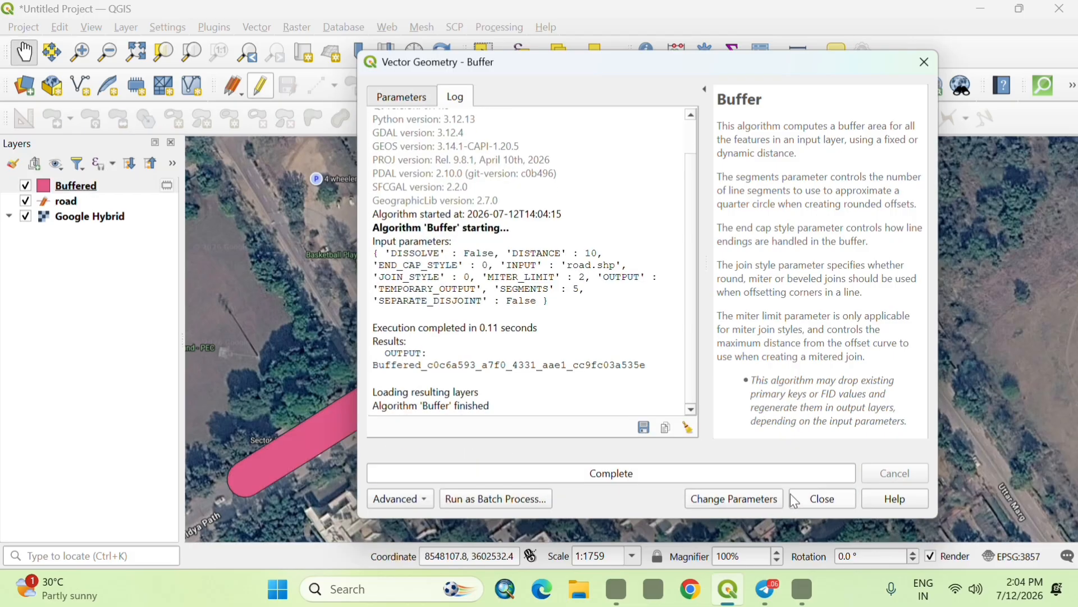
left_click(823, 500)
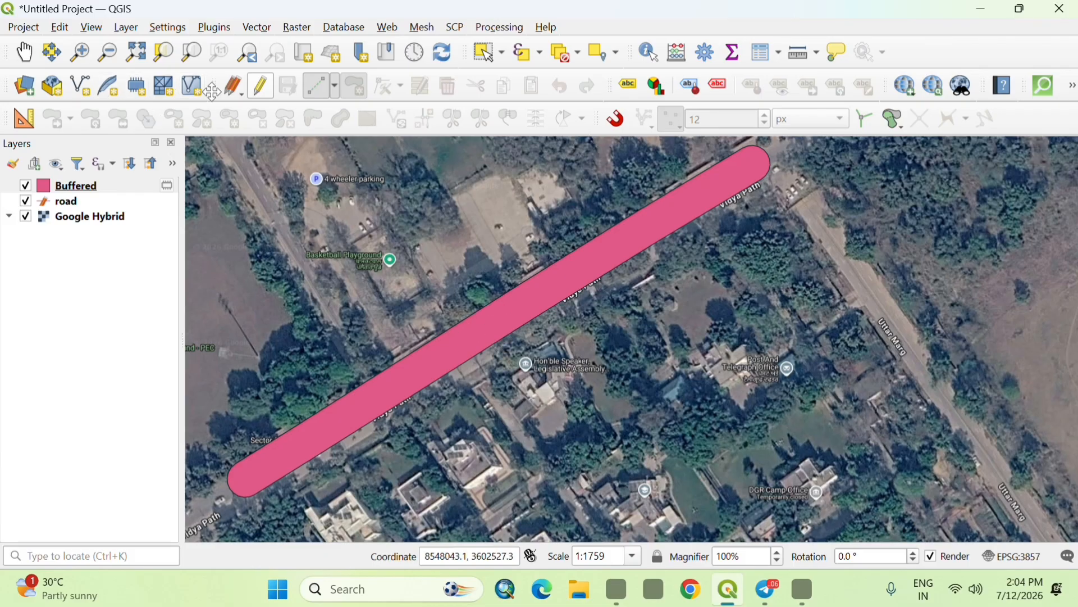
Style the Buffered layer with the outline black preset symbol from the Grayscale set.
left_click(45, 187)
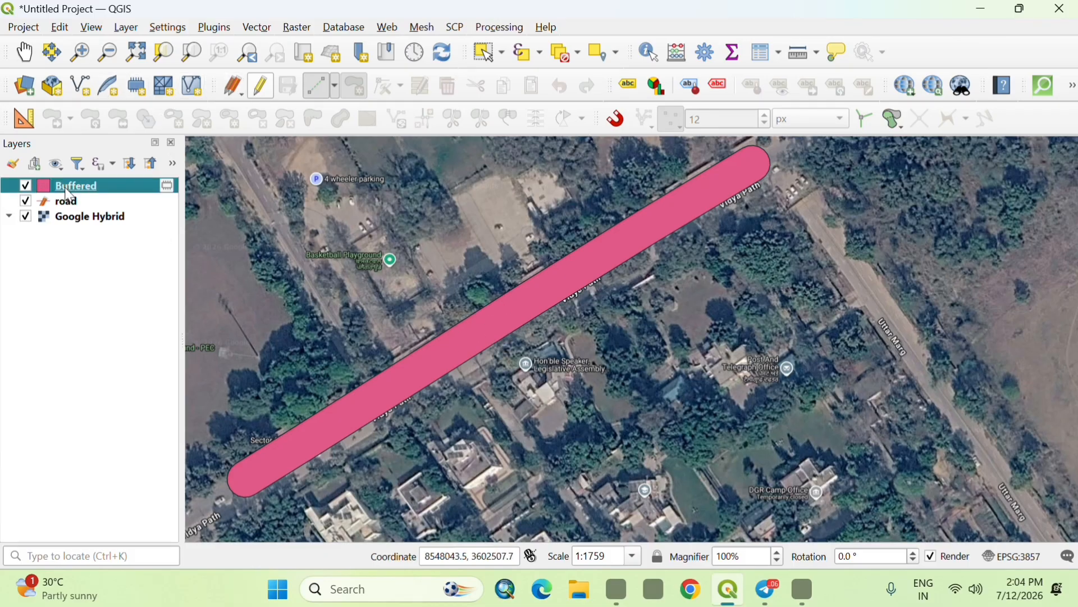
double_click(47, 189)
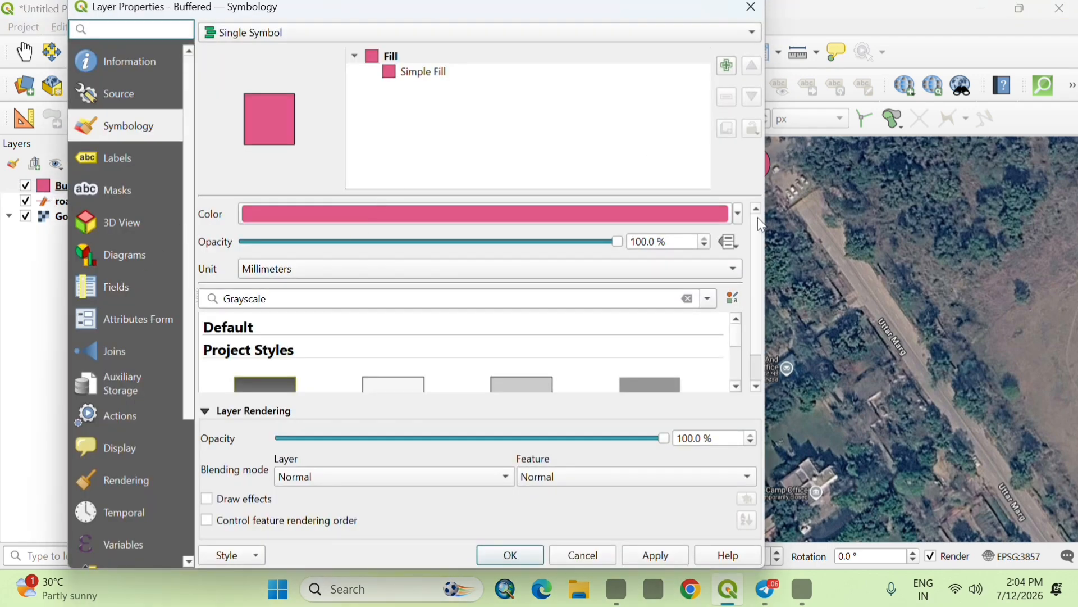
scroll(756, 254, "down", 1)
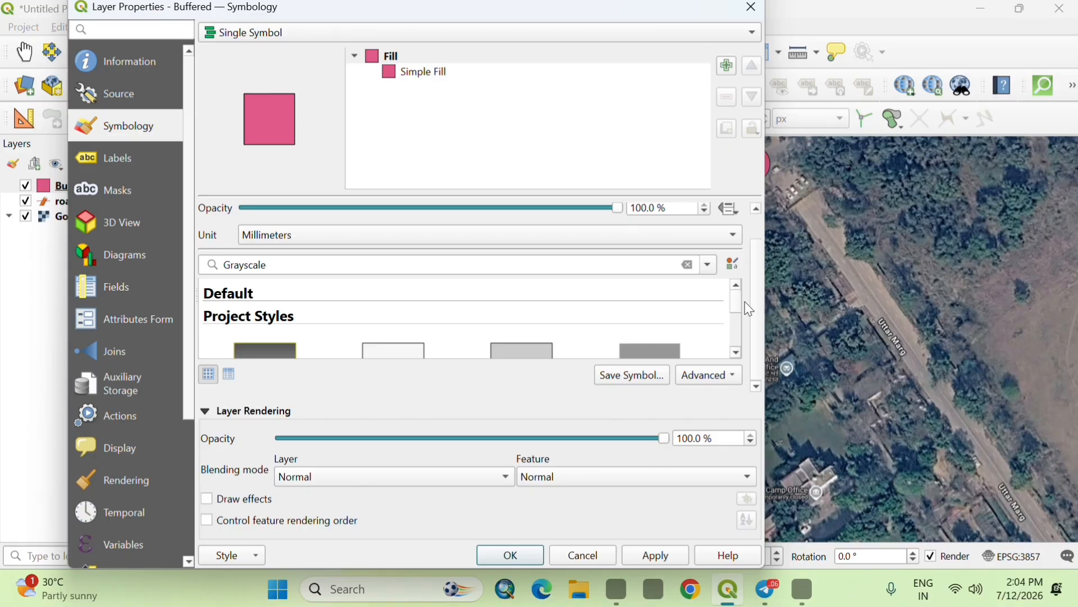
scroll(740, 331, "down", 3)
scroll(739, 333, "down", 2)
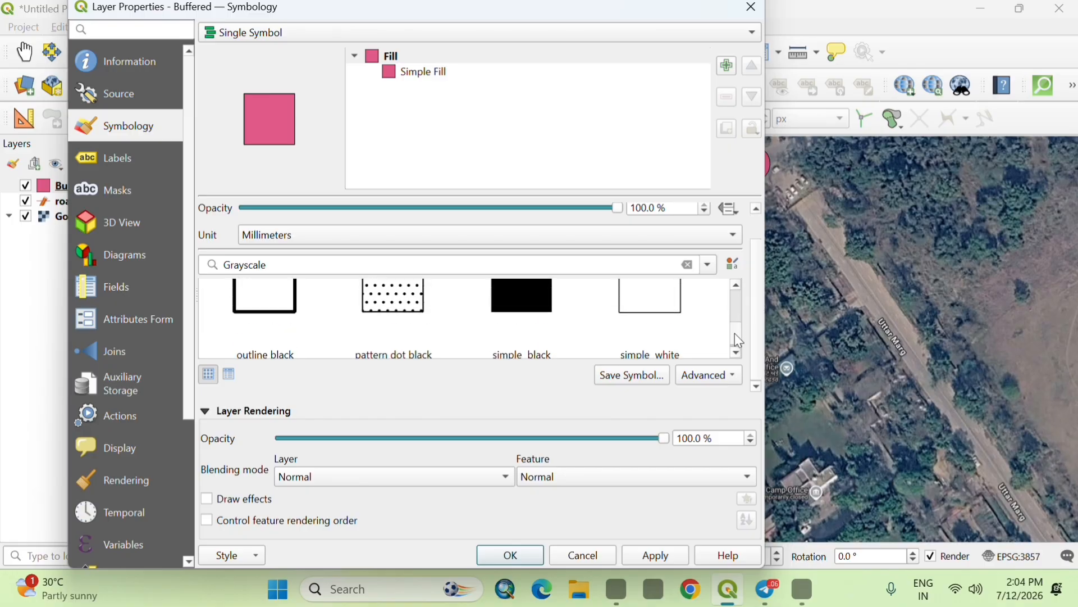
left_click(269, 282)
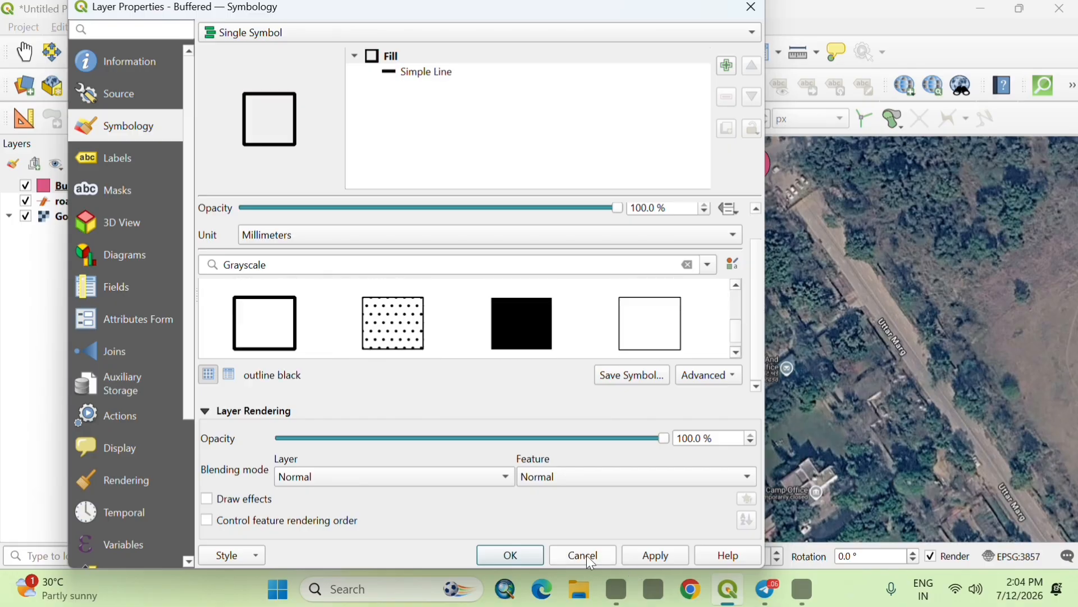
left_click(516, 557)
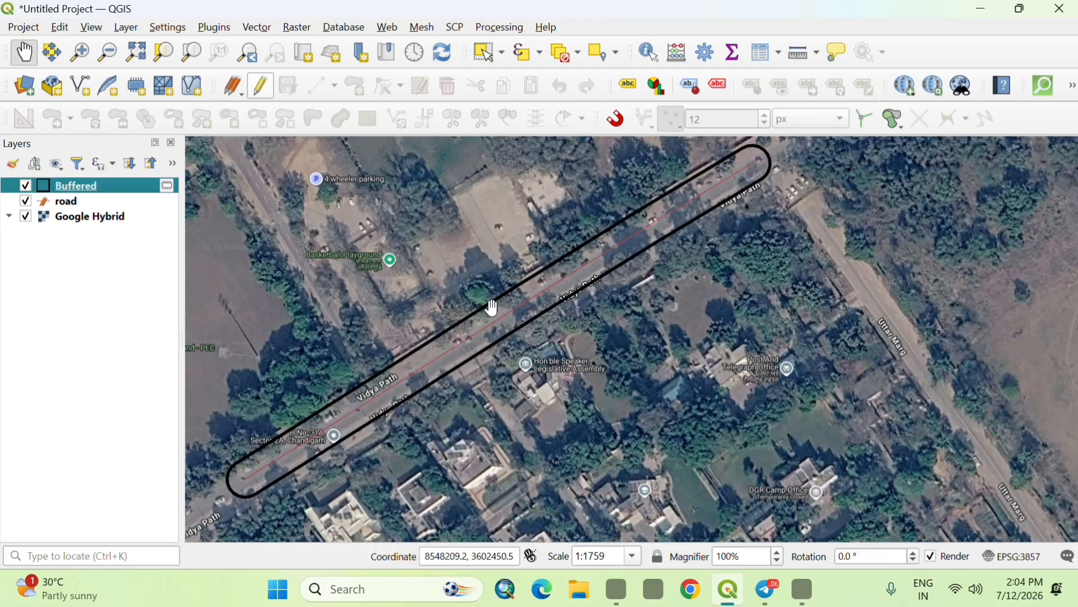
Examine the buffer outline on both sides of the road line and at its two rounded ends along Vidya Path.
scroll(525, 277, "up", 2)
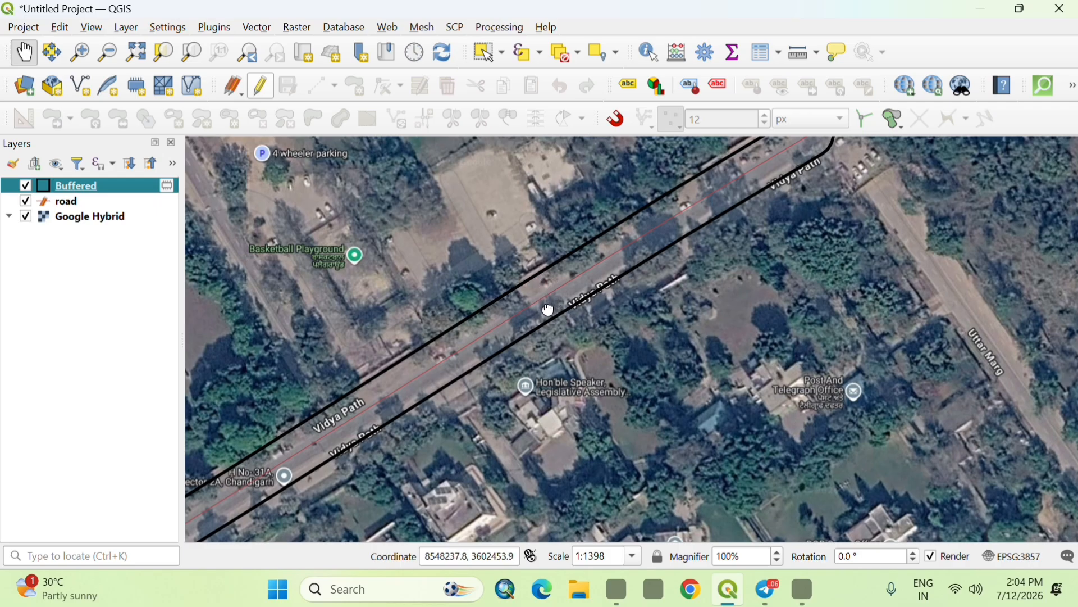
left_click_drag(549, 309, 635, 264)
left_click_drag(380, 351, 468, 299)
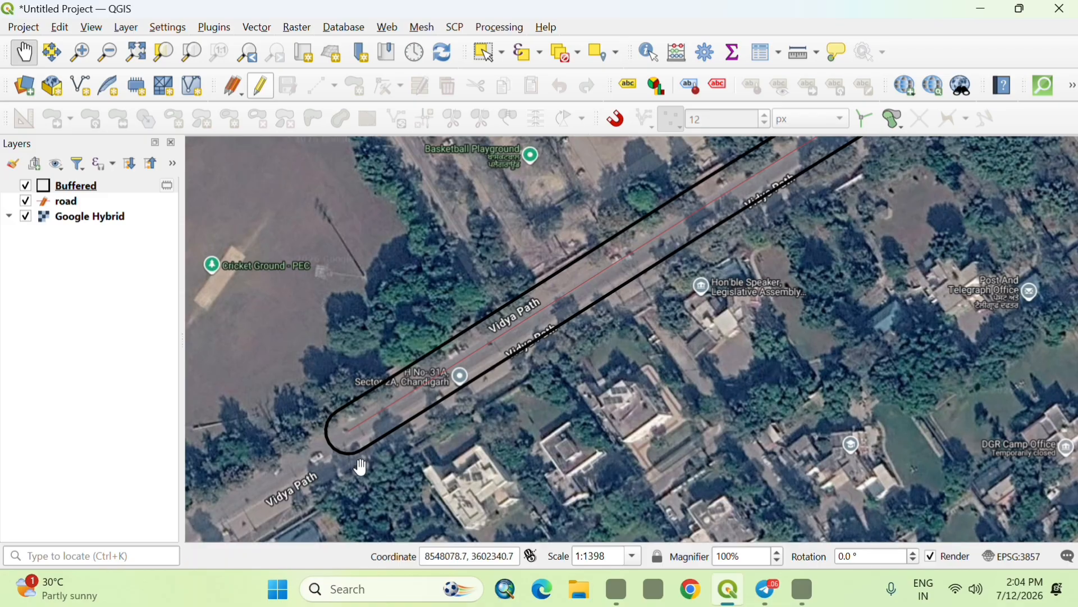
left_click_drag(386, 420, 219, 490)
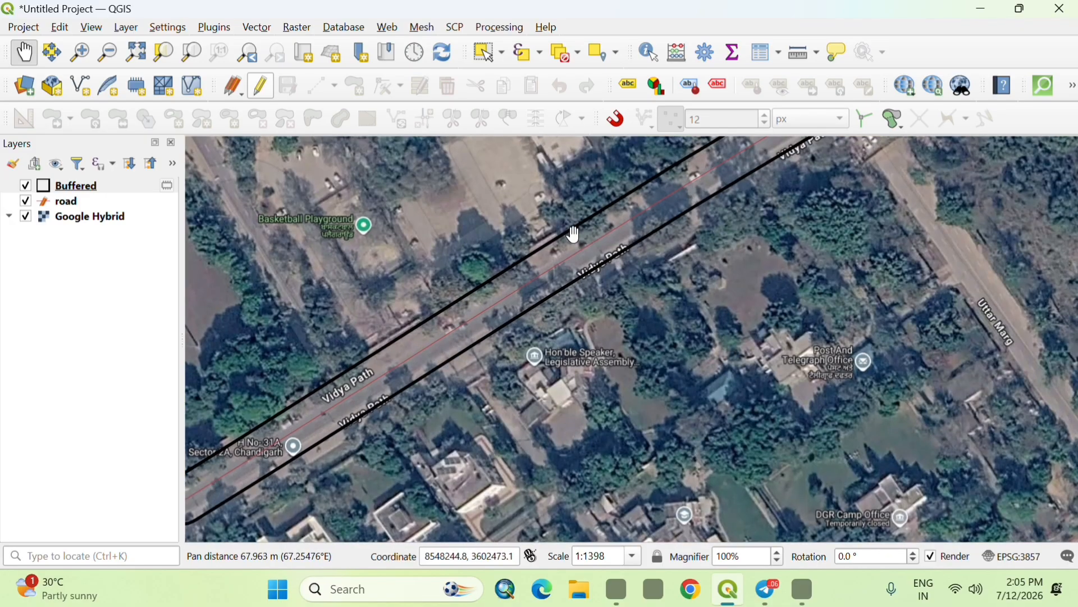
left_click_drag(574, 234, 559, 311)
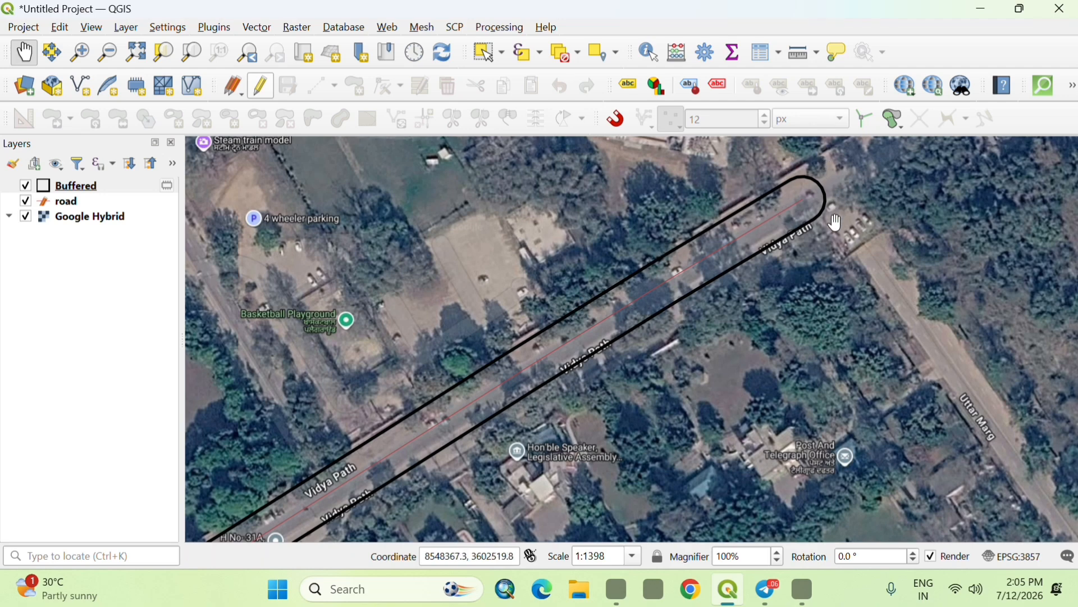
left_click_drag(558, 373, 720, 261)
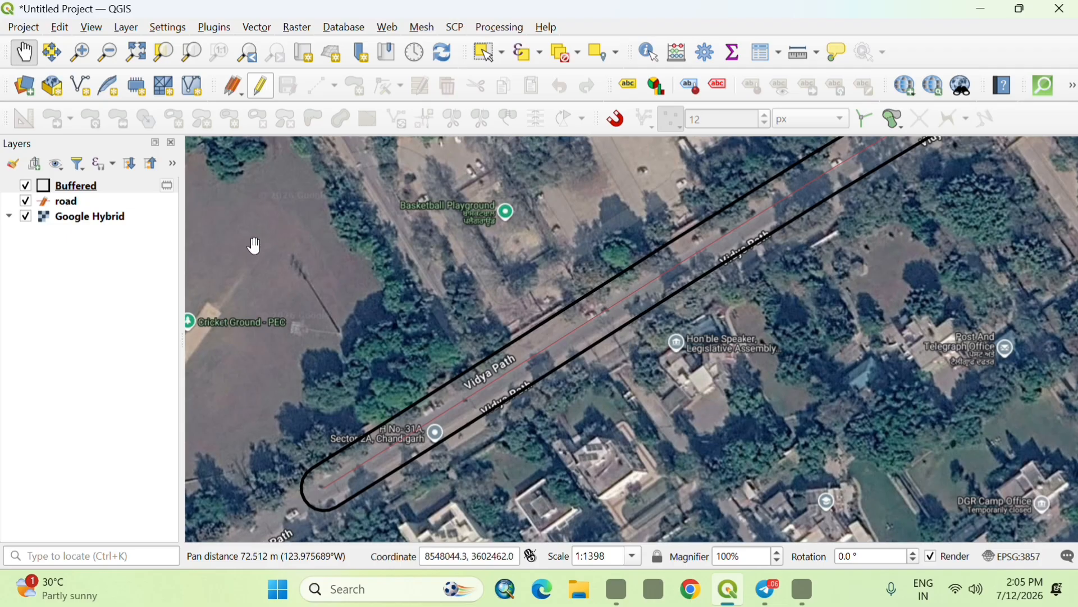
left_click_drag(499, 397, 489, 342)
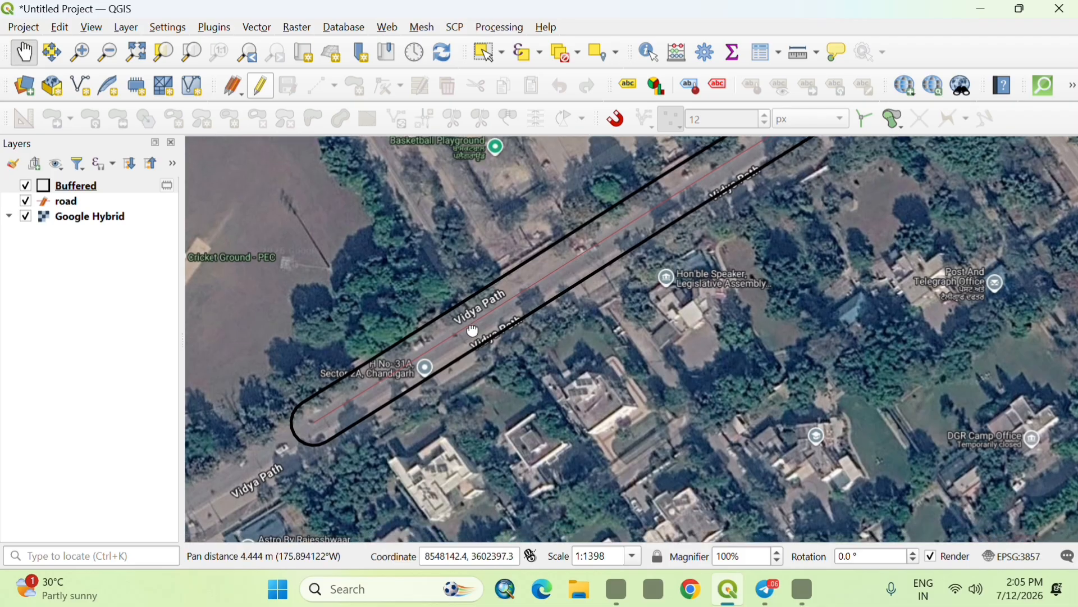
left_click_drag(473, 331, 378, 279)
Locate Sukhna Lake on the Google Hybrid basemap and bring its shoreline into close view.
scroll(417, 356, "down", 2)
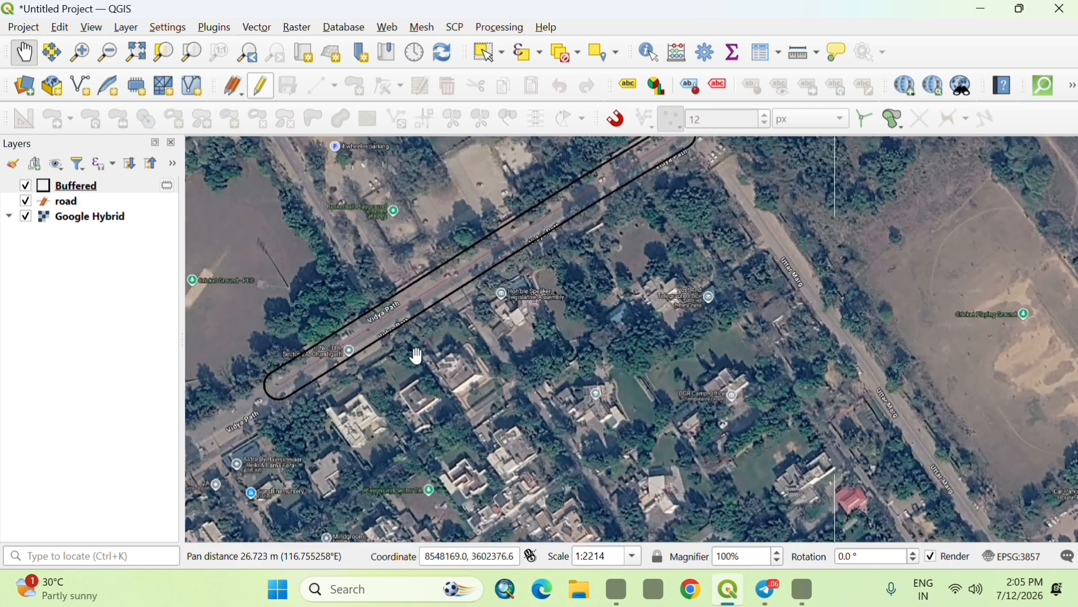
scroll(417, 356, "down", 2)
left_click_drag(416, 356, 320, 254)
left_click_drag(515, 350, 308, 407)
scroll(539, 304, "down", 3)
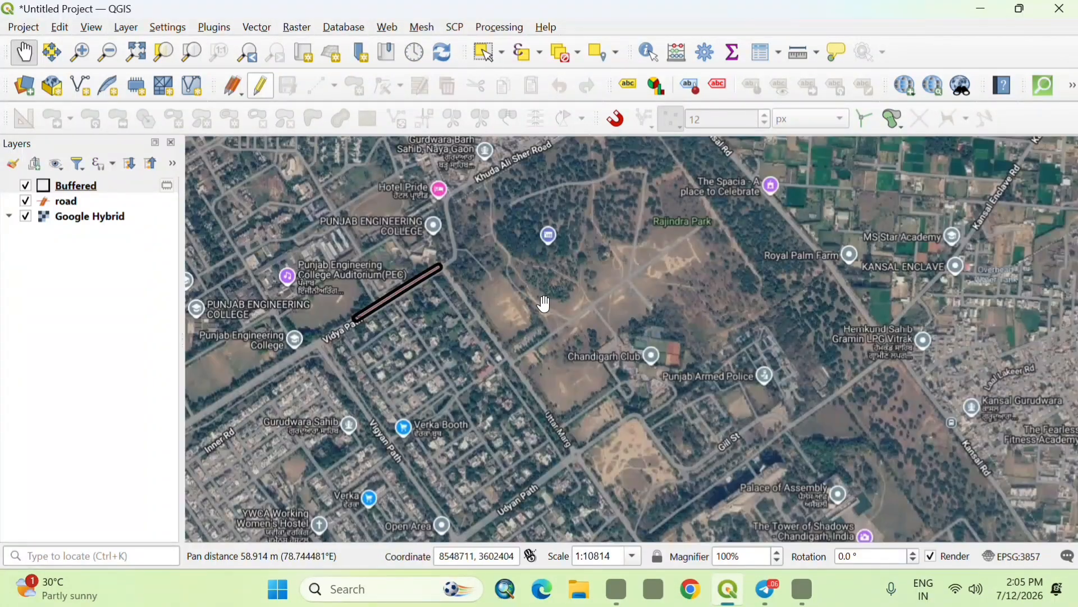
left_click_drag(558, 325, 505, 269)
scroll(508, 267, "down", 3)
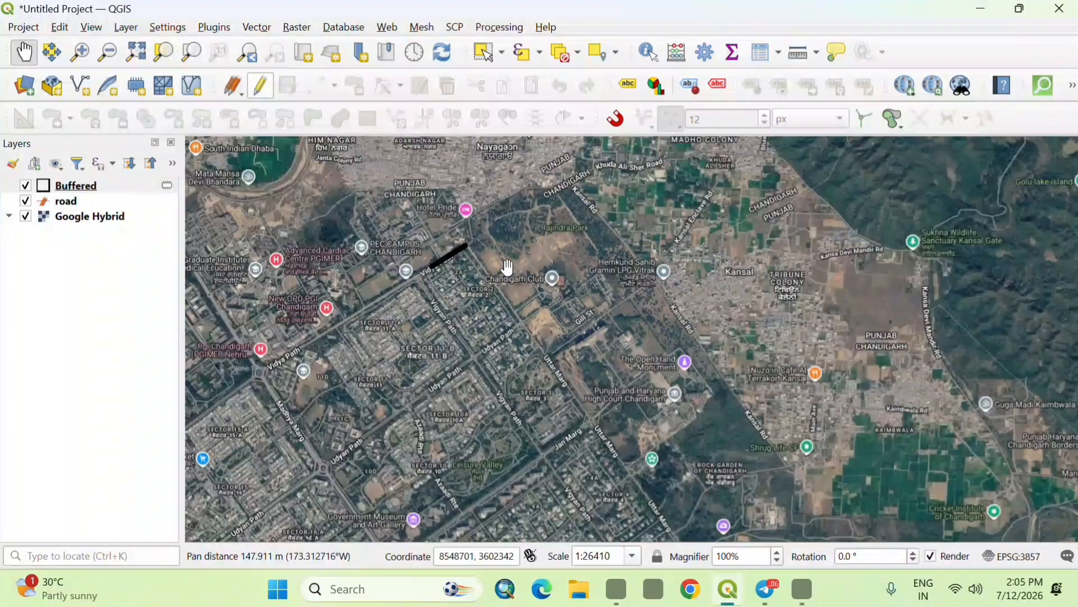
left_click_drag(601, 414, 706, 520)
left_click_drag(454, 394, 191, 94)
left_click_drag(418, 249, 237, 100)
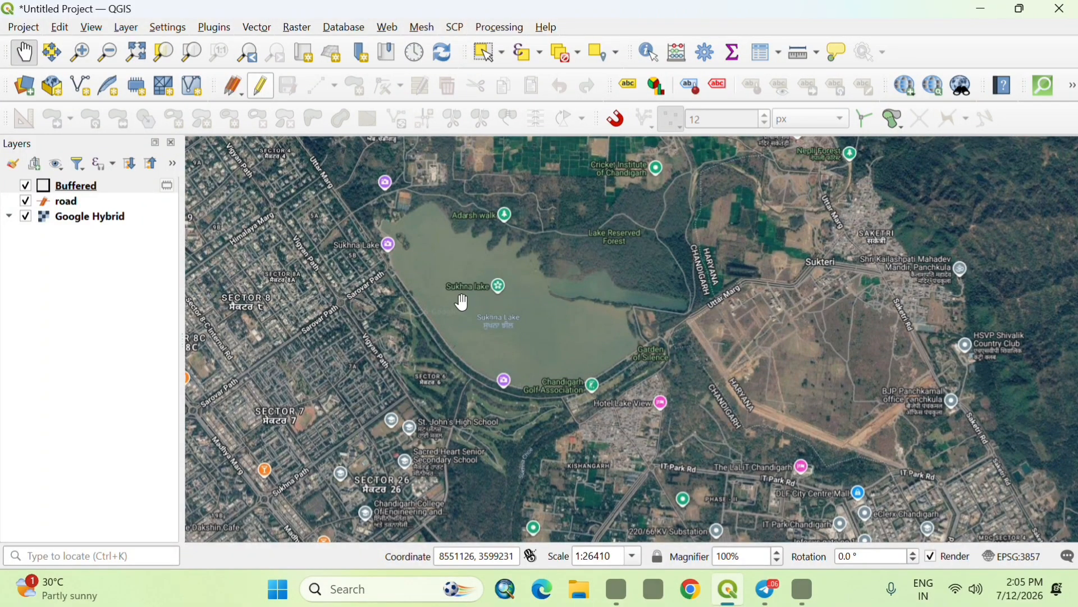
scroll(461, 304, "up", 3)
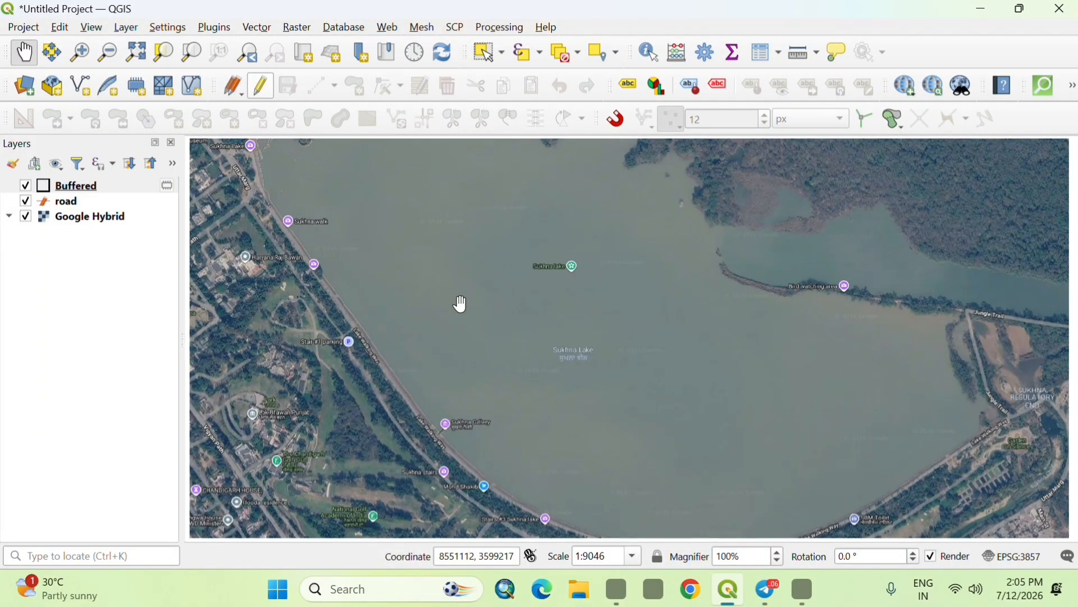
Create a temporary scratch layer named polygon with Polygon geometry in the project CRS, EPSG:3857.
scroll(460, 303, "down", 1)
left_click_drag(459, 304, 544, 401)
scroll(543, 402, "down", 2)
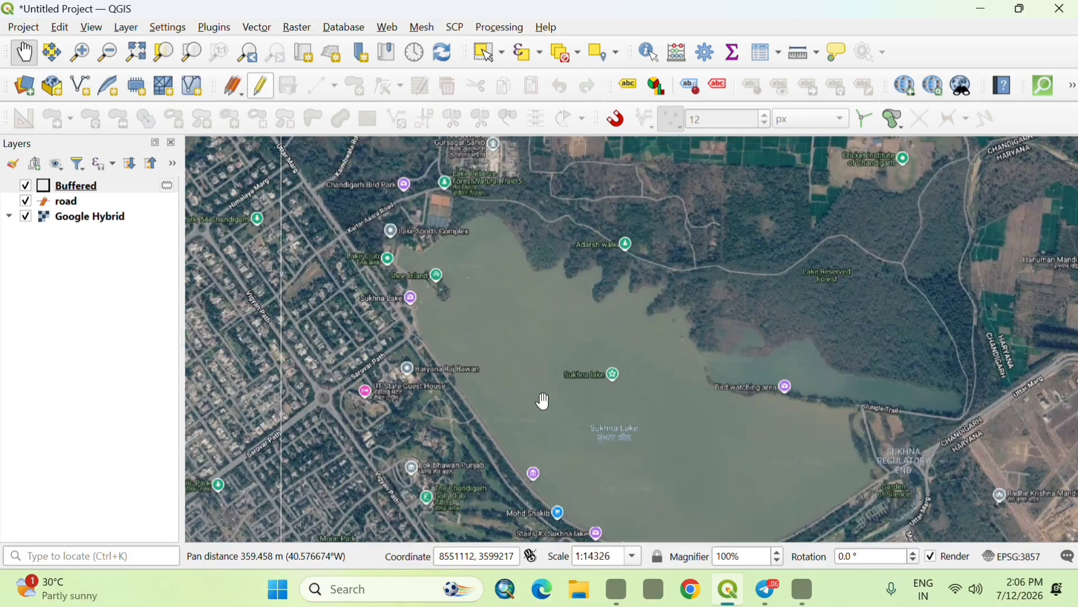
left_click(135, 94)
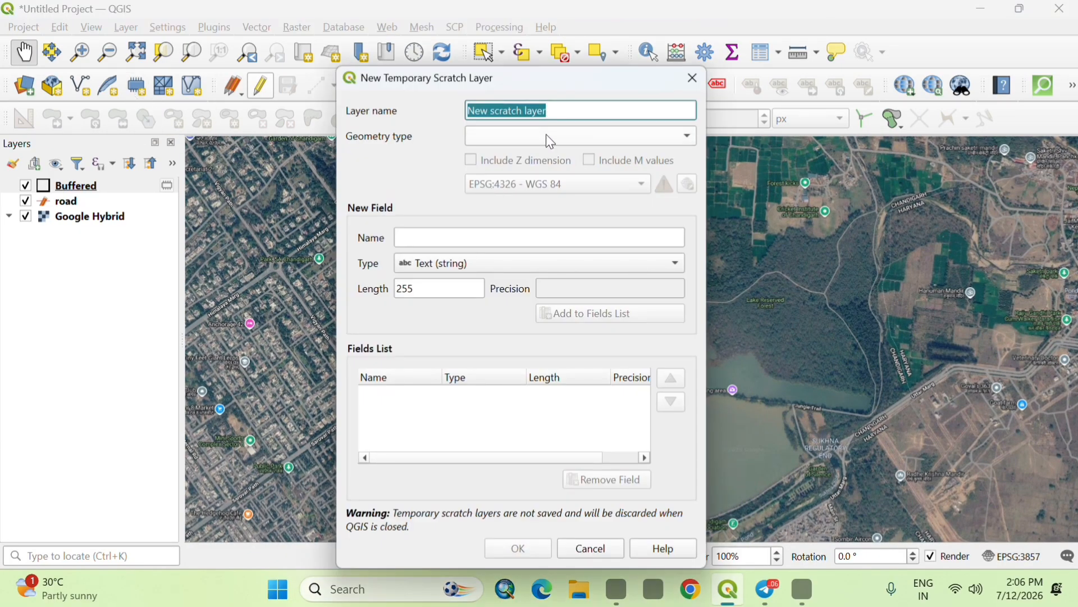
key("BackSpace")
type("p")
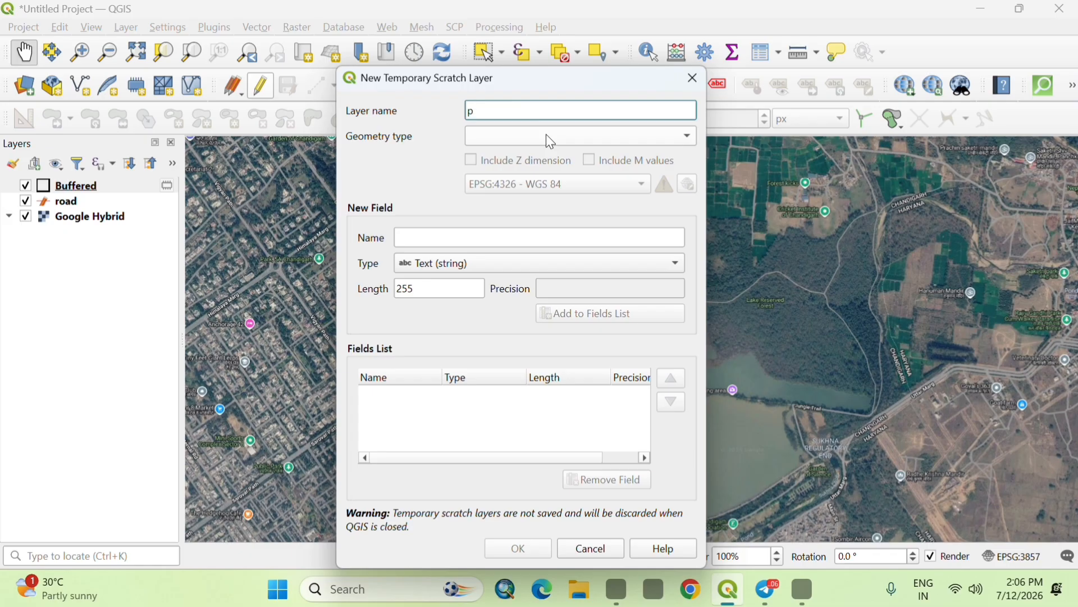
type("olygon")
left_click(524, 137)
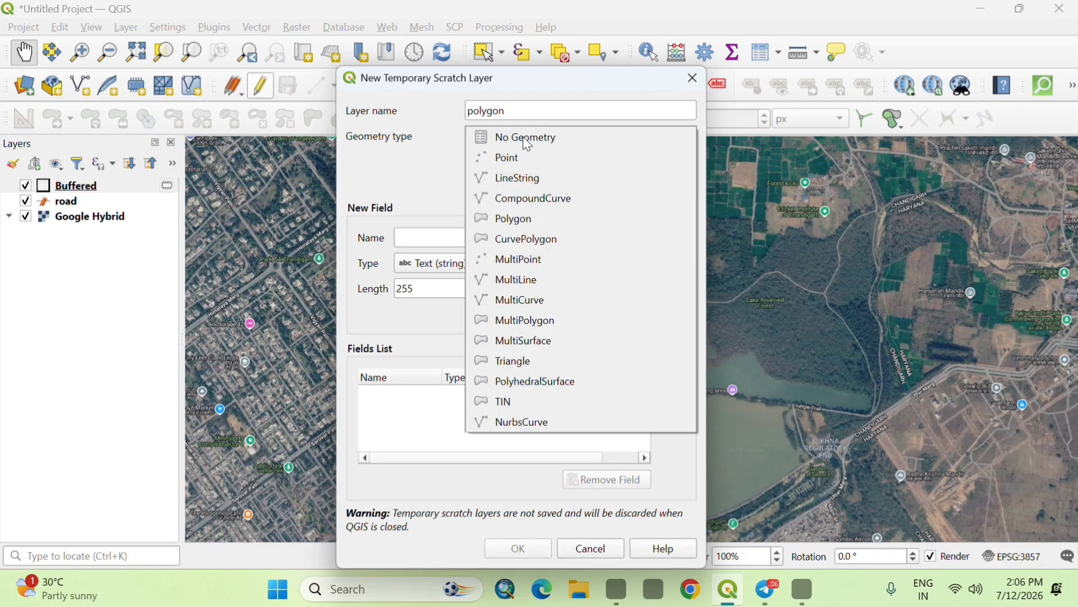
left_click(528, 219)
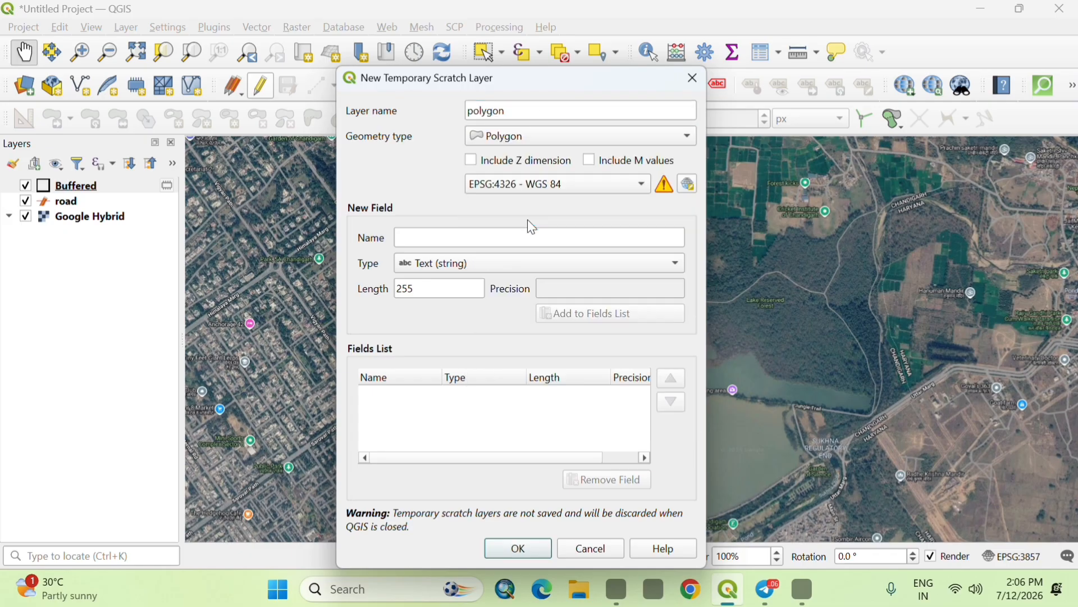
left_click(533, 186)
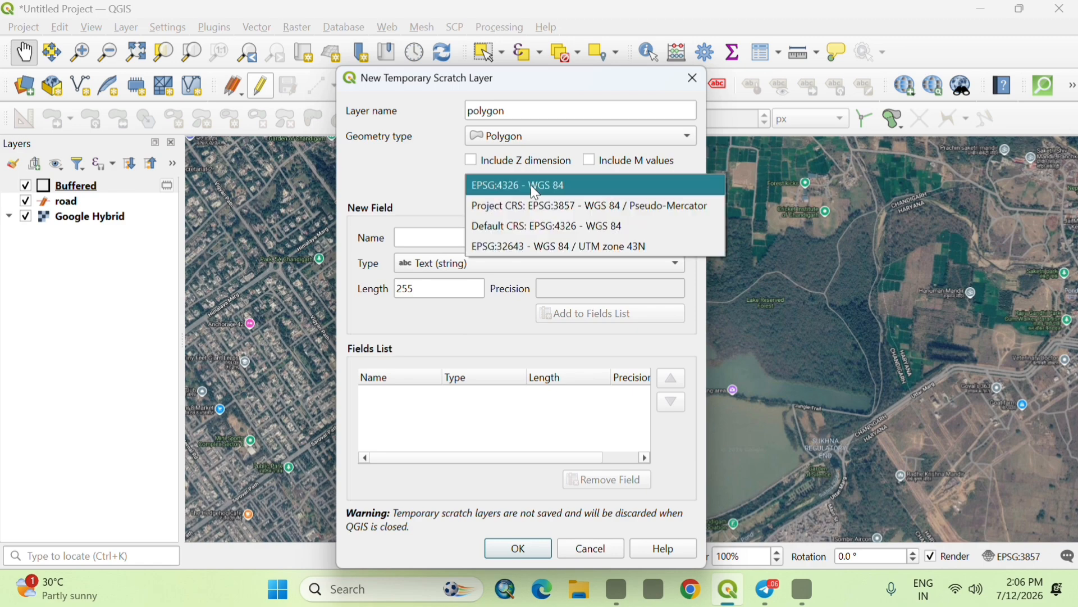
left_click(550, 206)
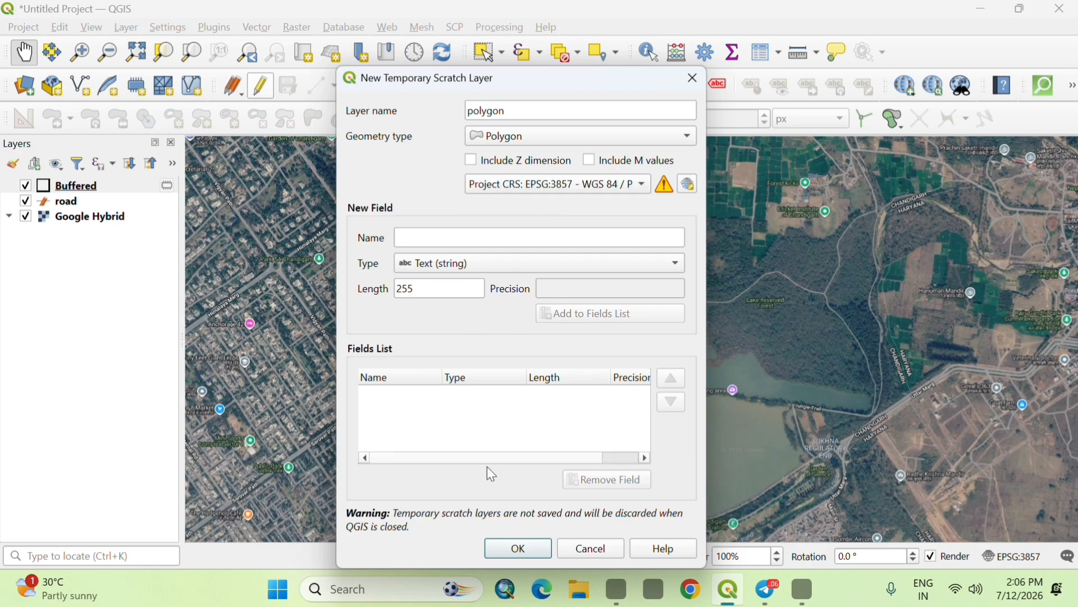
left_click(519, 548)
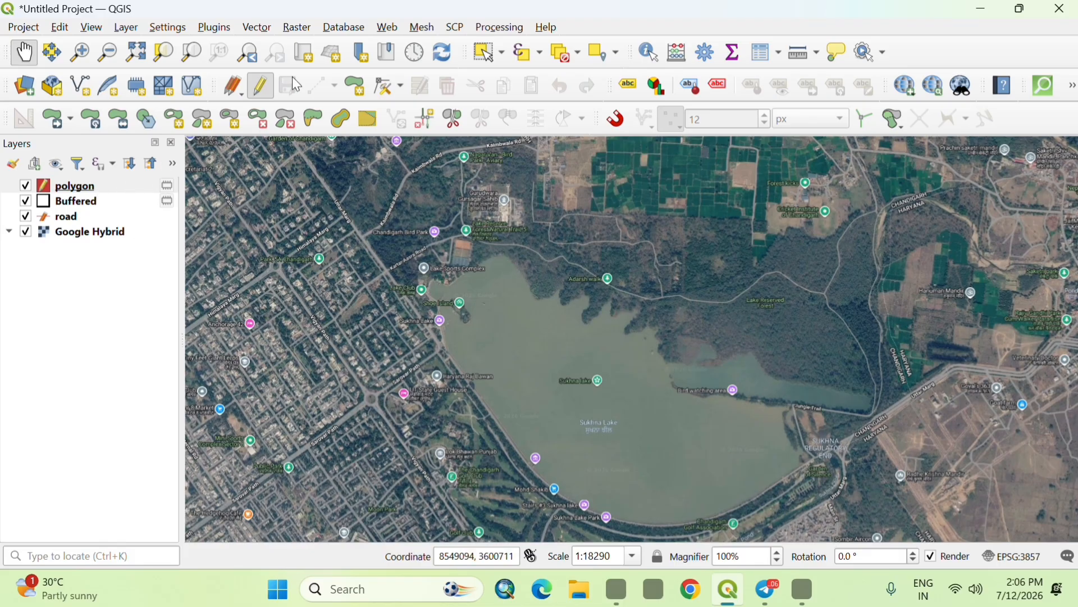
Digitize a polygon feature in the polygon layer by tracing the shoreline of Sukhna Lake on the basemap.
left_click(265, 89)
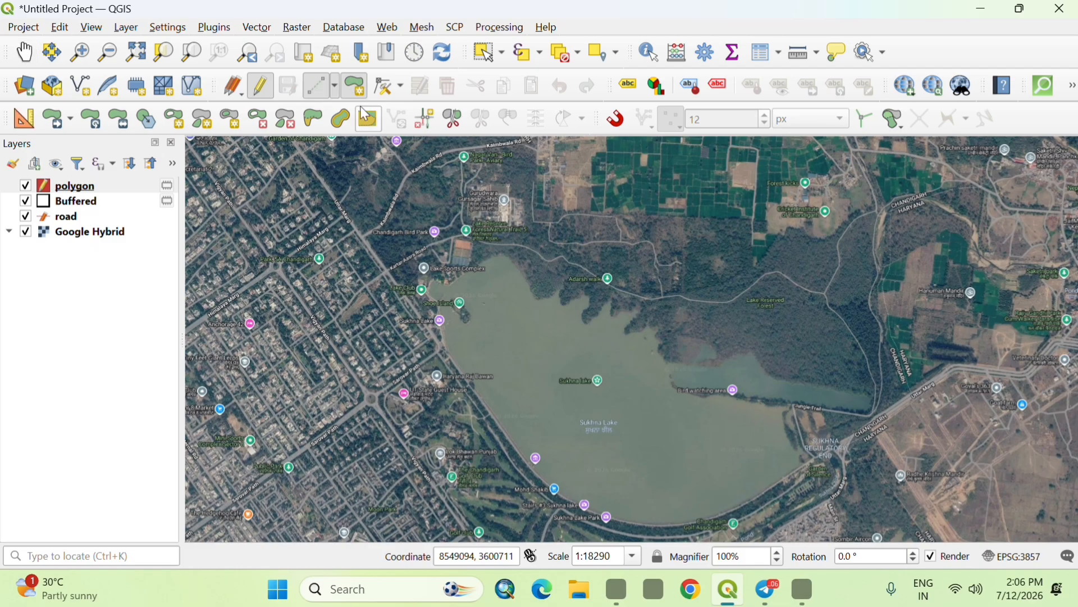
scroll(470, 304, "up", 3)
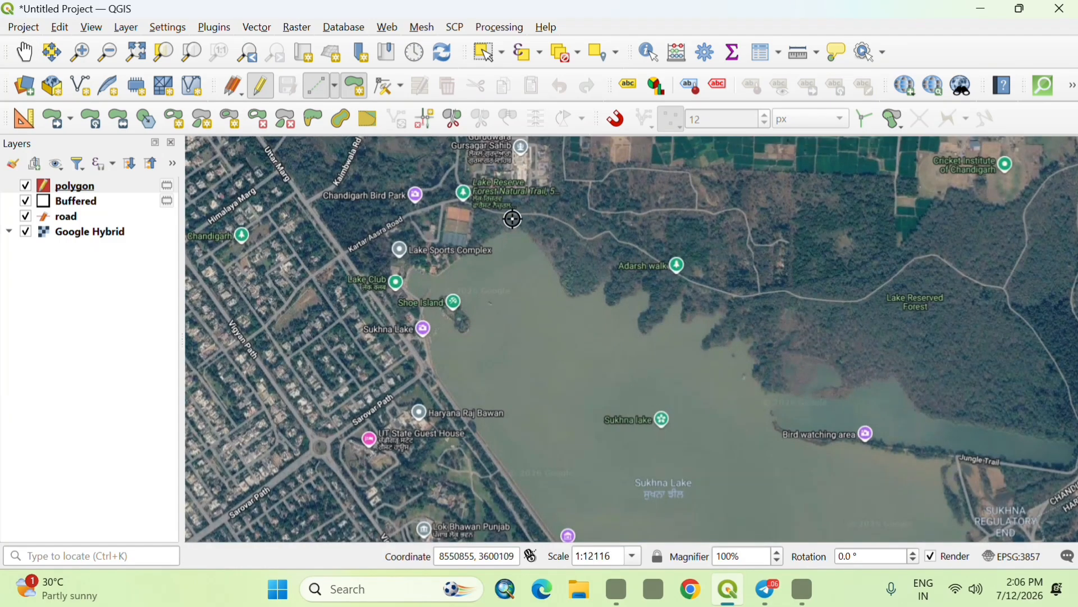
left_click(517, 229)
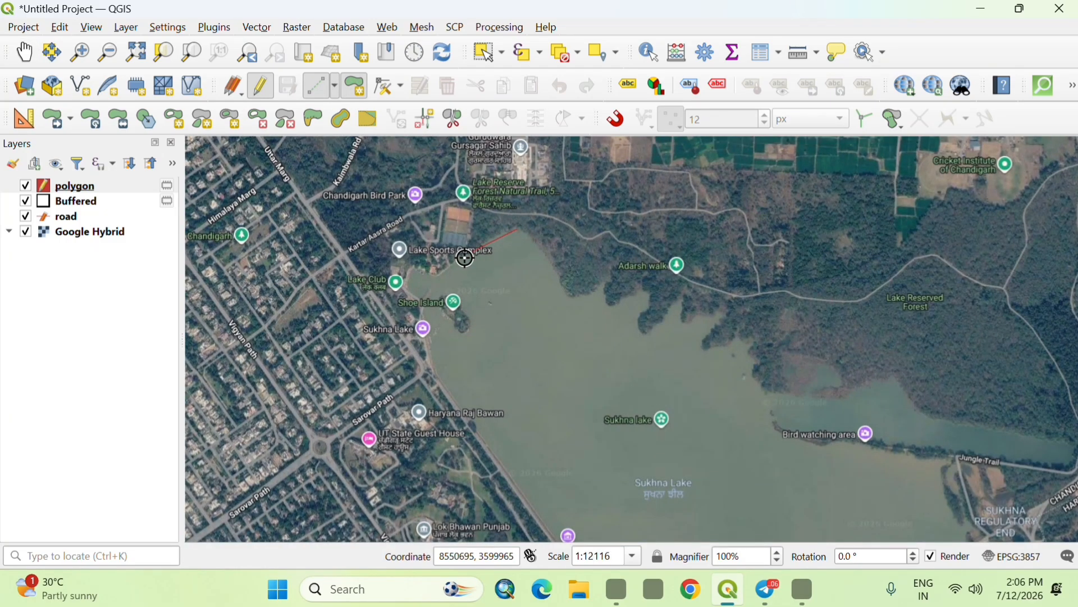
left_click(445, 270)
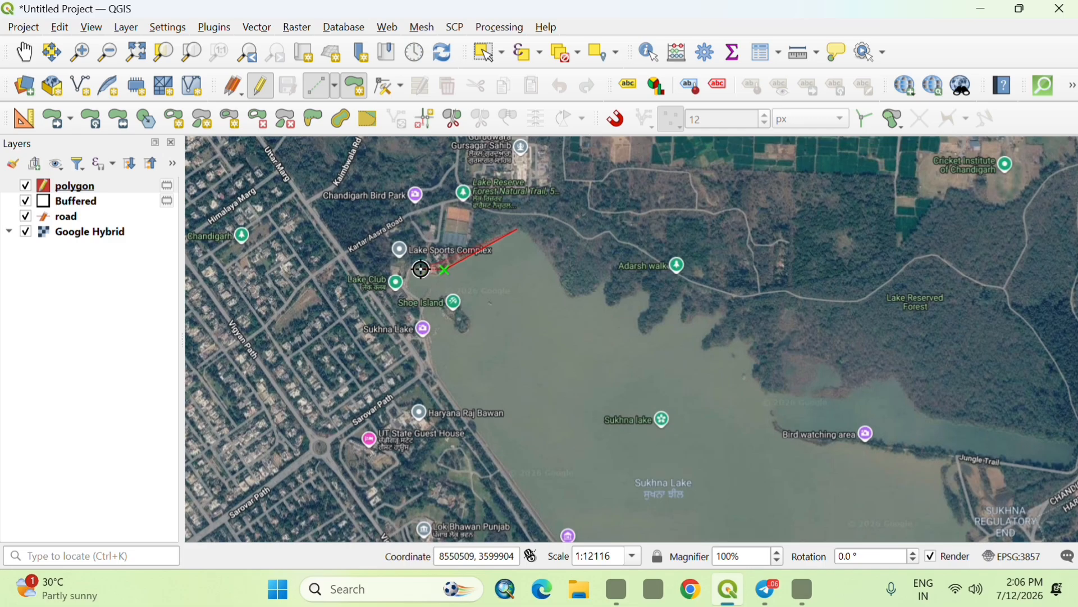
left_click(406, 280)
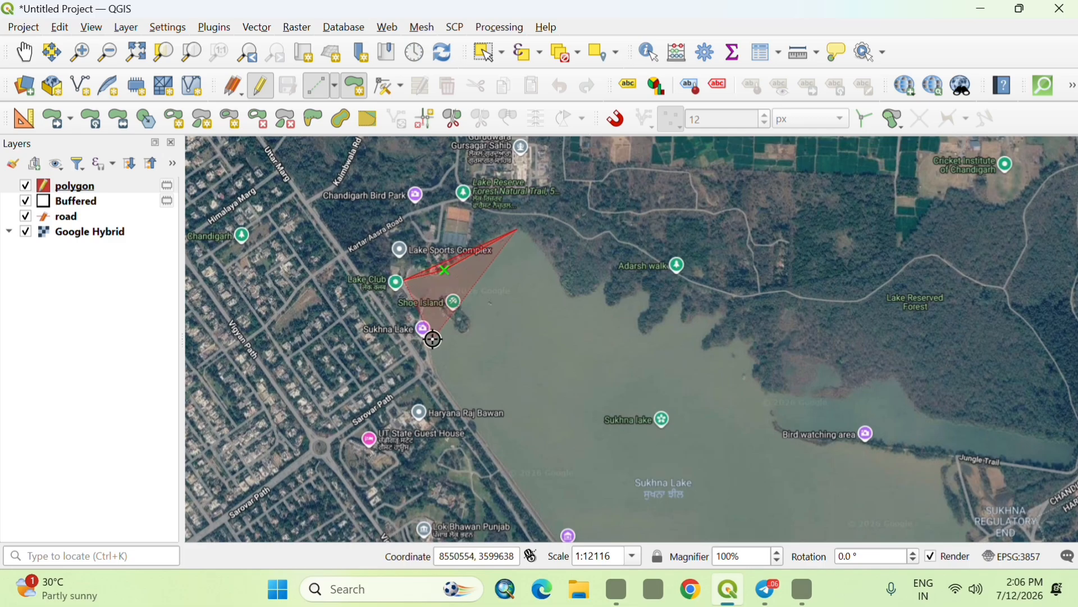
left_click(436, 368)
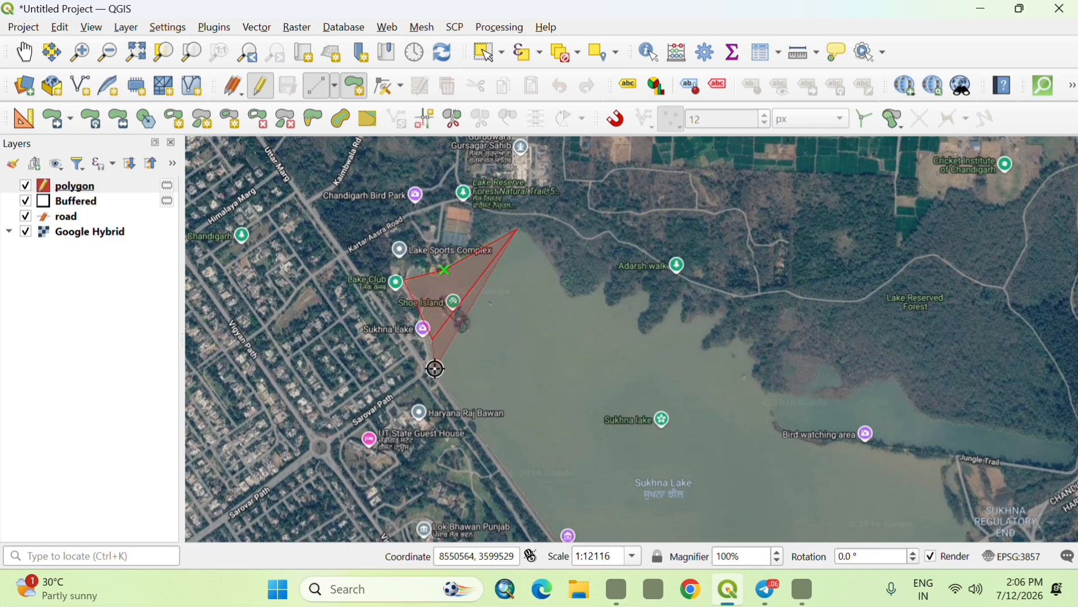
left_click(478, 436)
key("Down")
key("Right")
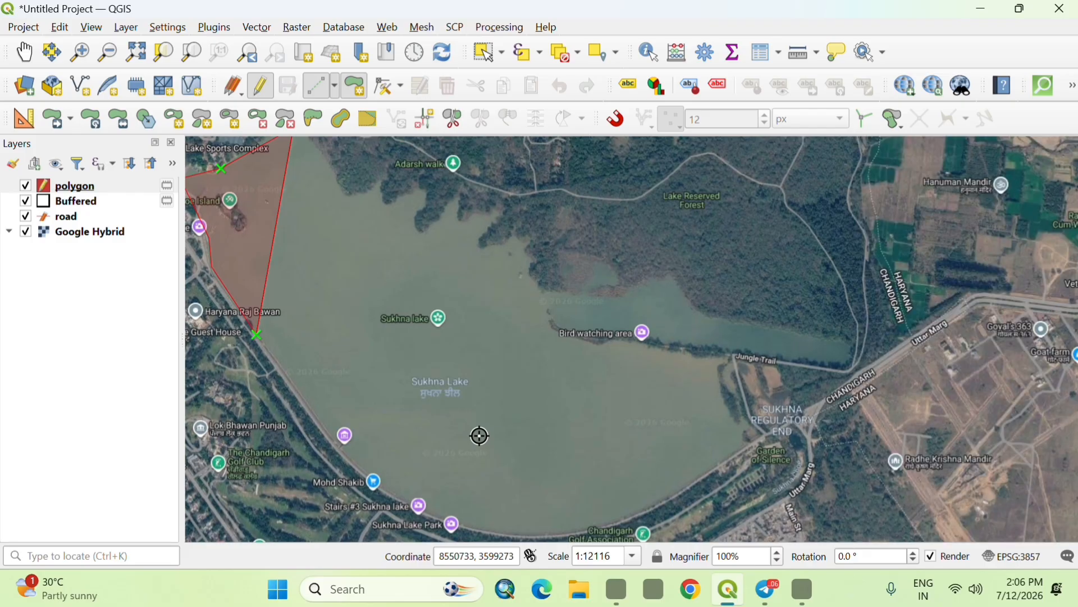
left_click(303, 396)
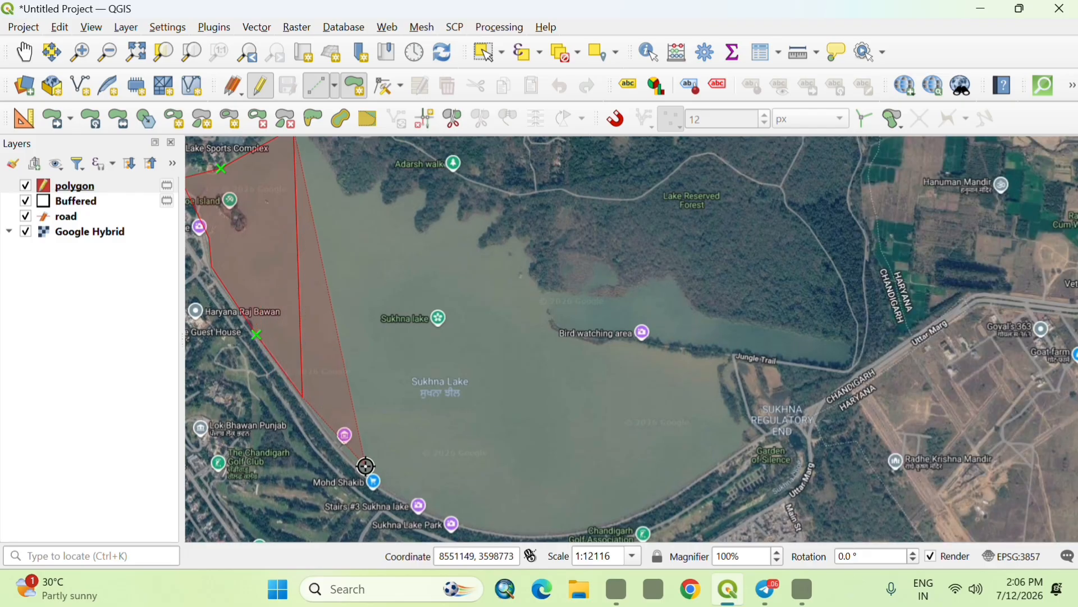
left_click(447, 515)
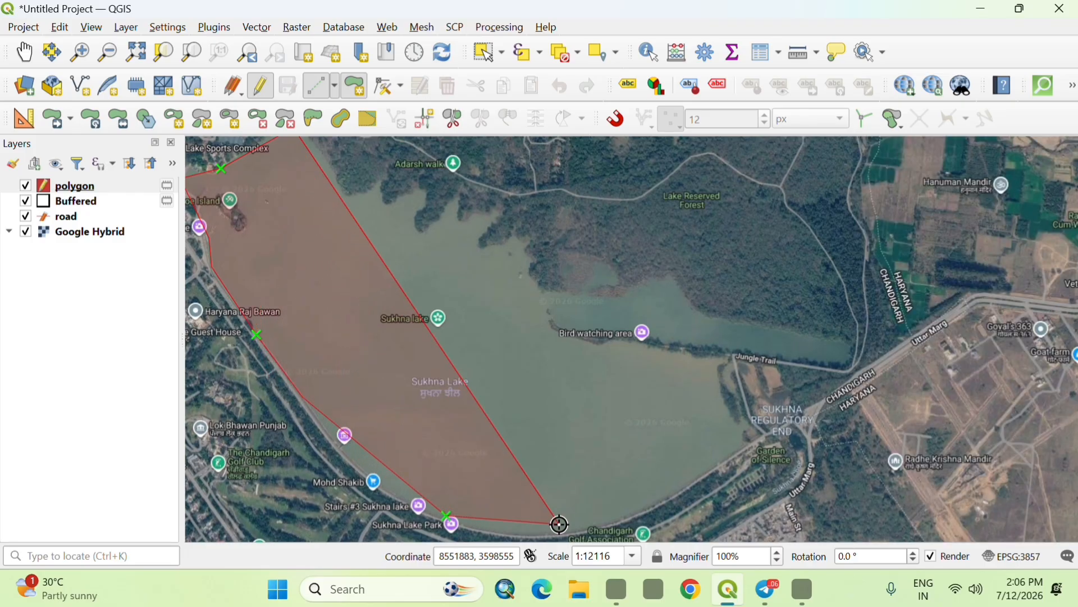
left_click(560, 524)
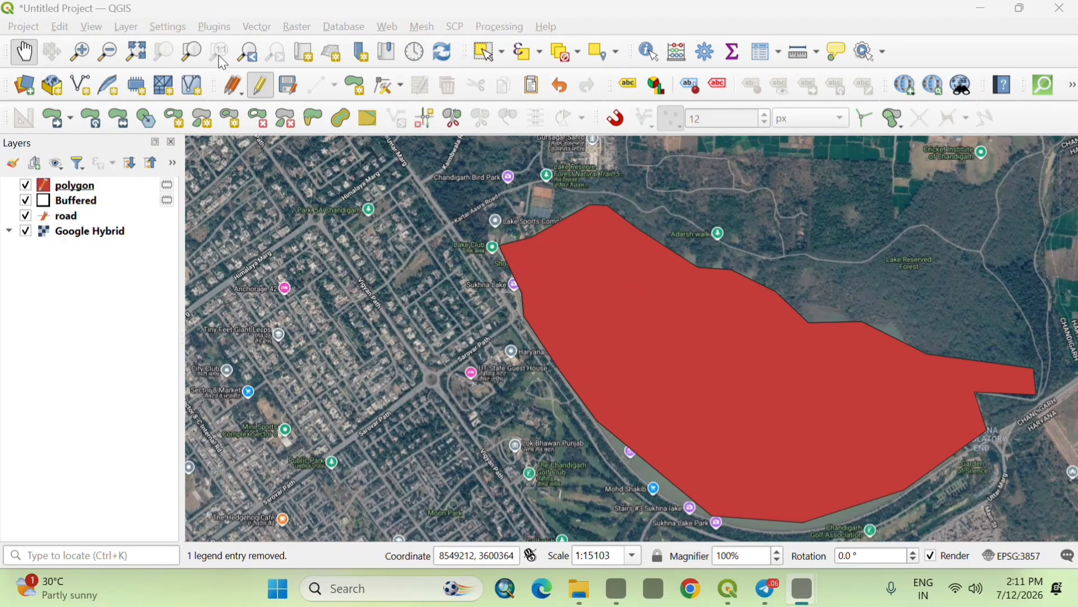
Buffer the polygon layer by 100 meters, keeping 5 segments and the round end cap and join styles.
left_click(261, 27)
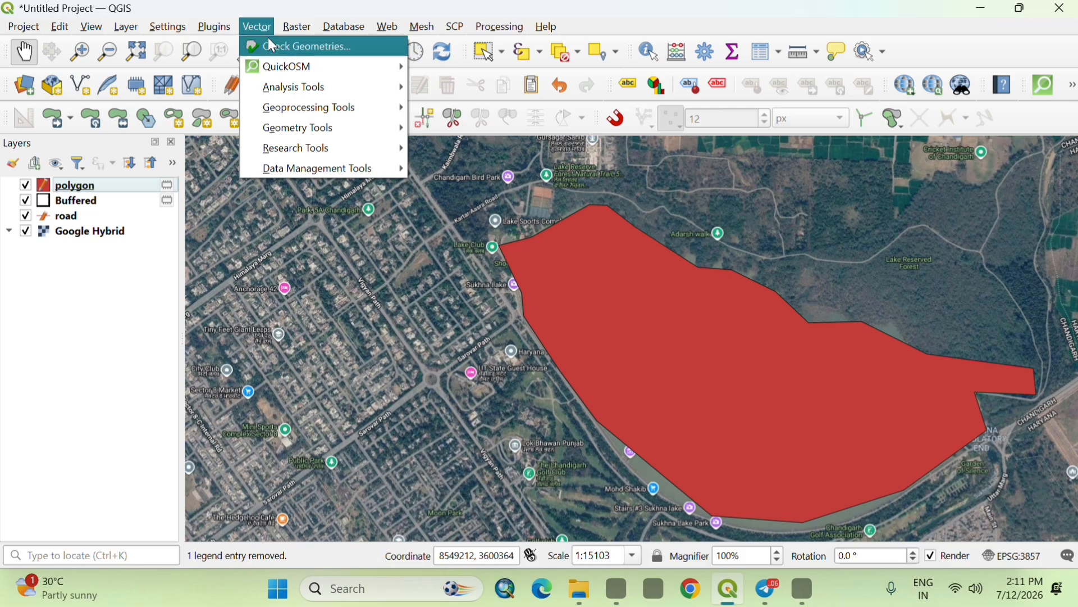
mouse_move(284, 109)
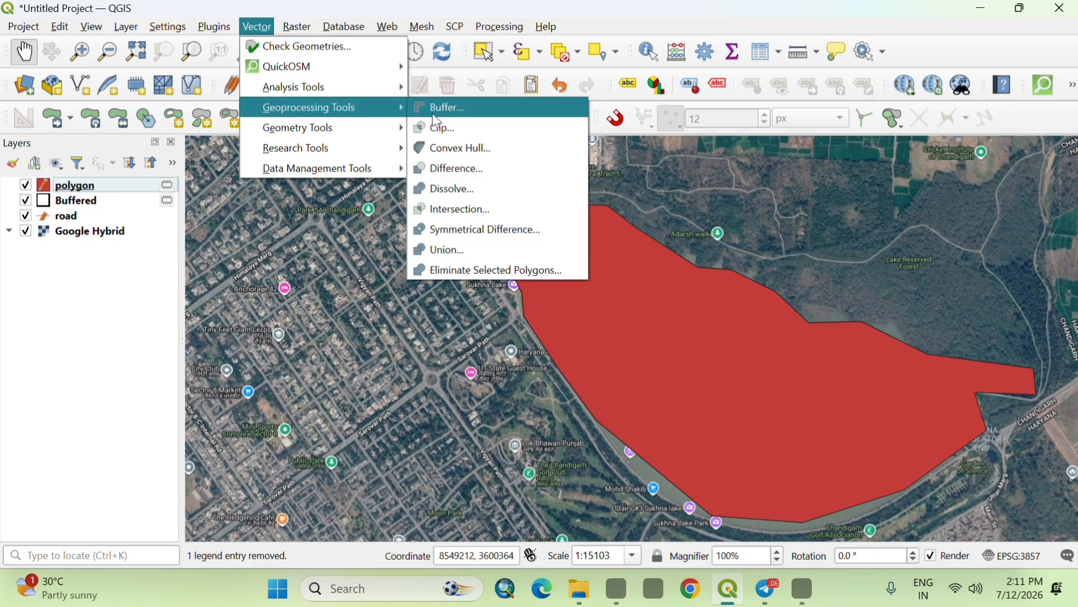
left_click(436, 114)
left_click(442, 150)
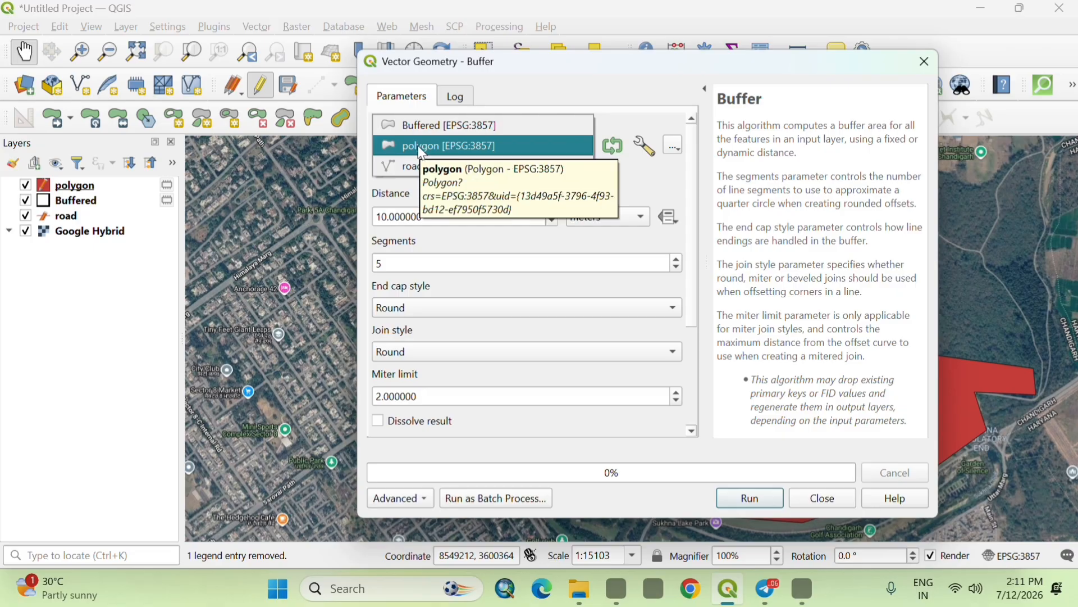
left_click(422, 147)
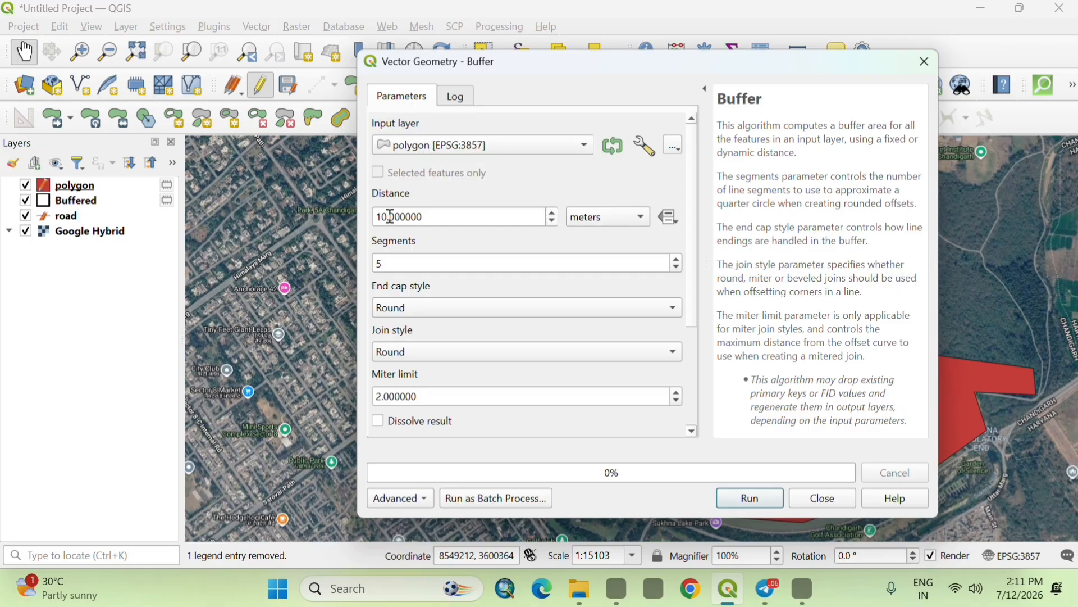
left_click(589, 222)
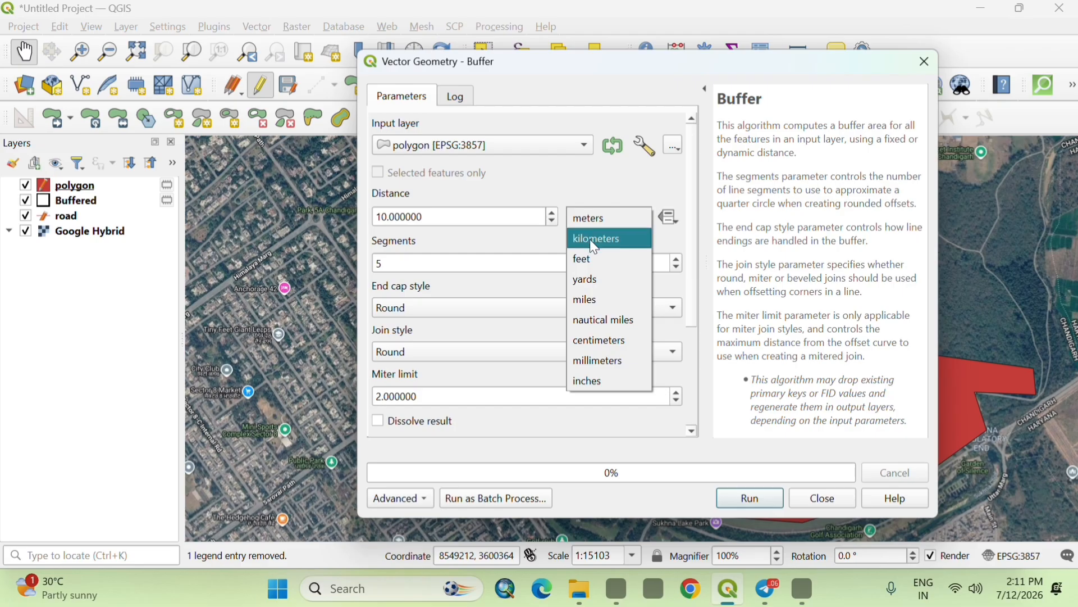
left_click(396, 216)
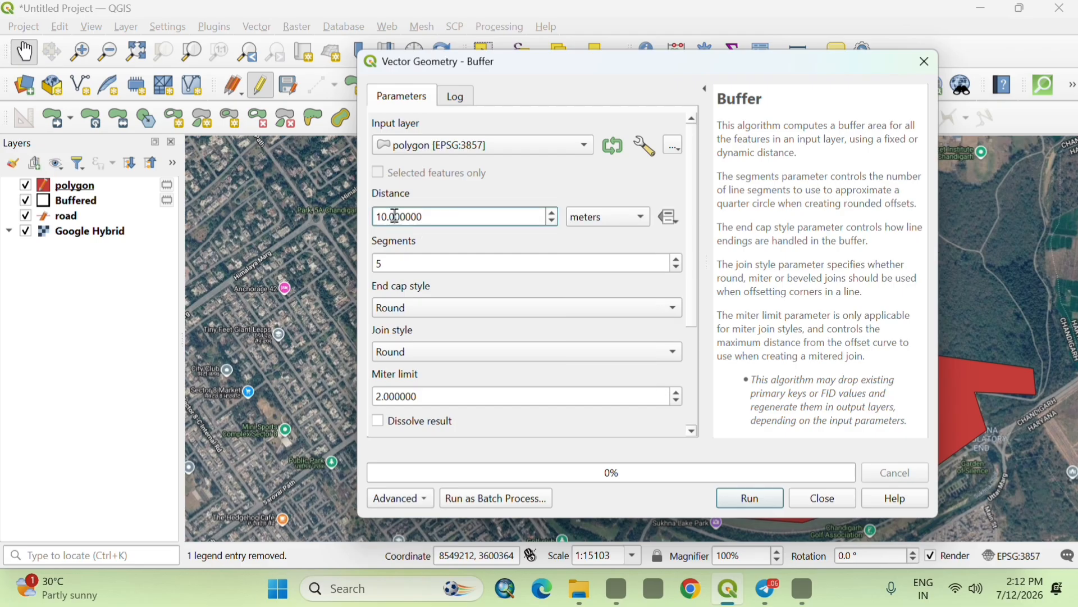
key("BackSpace")
key("BackSpace")
double_click(418, 218)
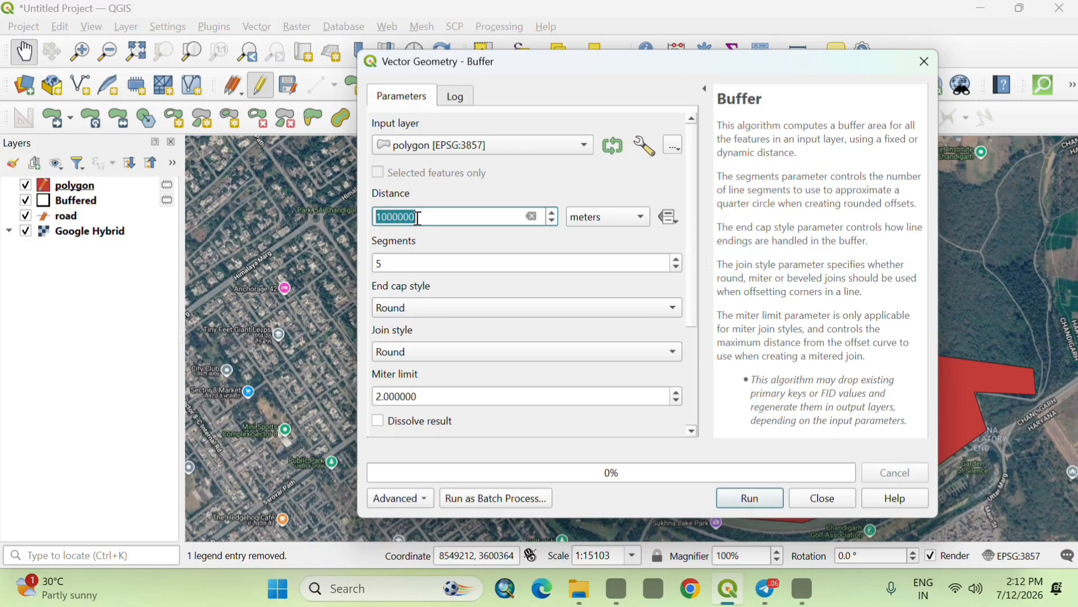
type("100")
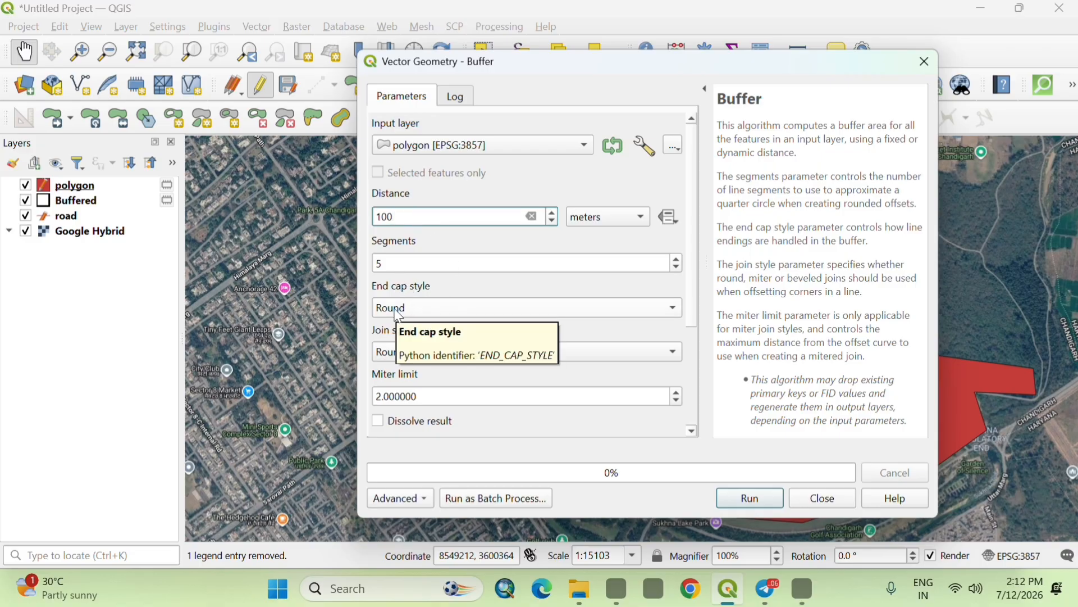
left_click(741, 499)
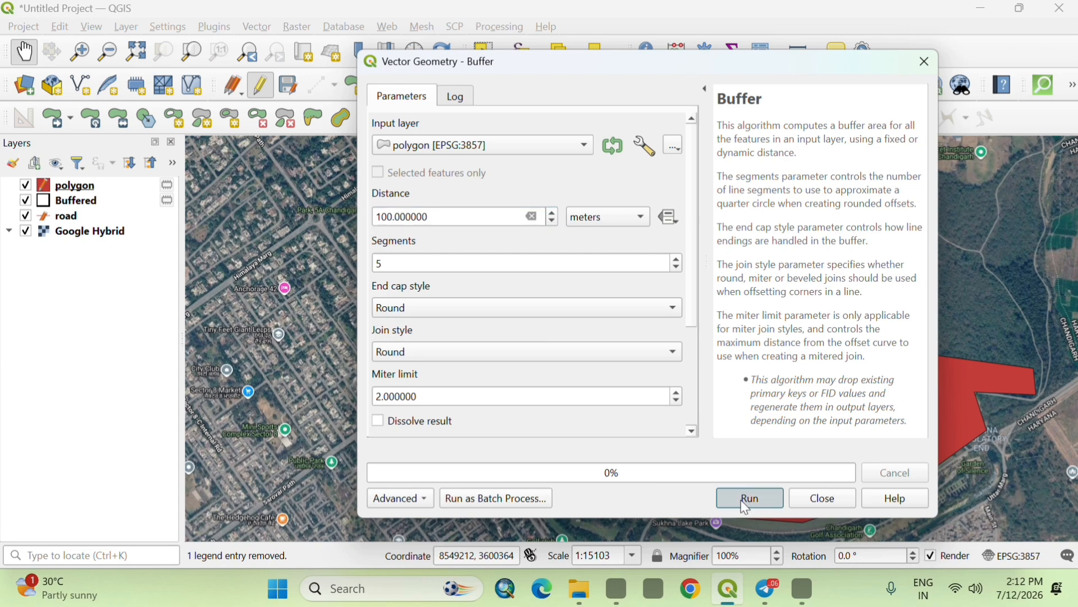
left_click(810, 500)
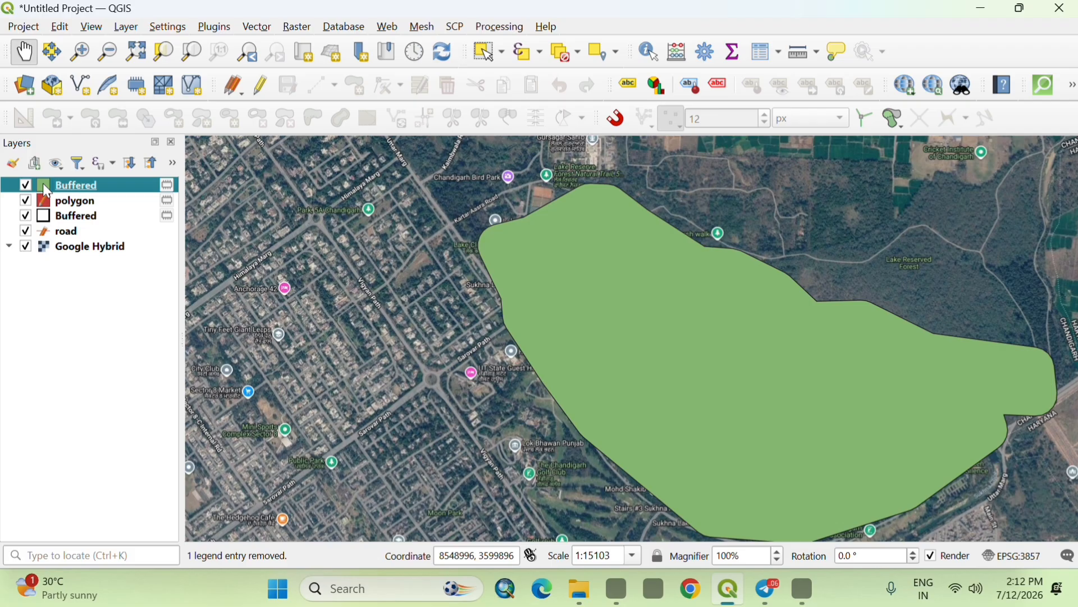
Style the new lake buffer layer with the unfilled thick black outline preset from the Grayscale set.
double_click(43, 184)
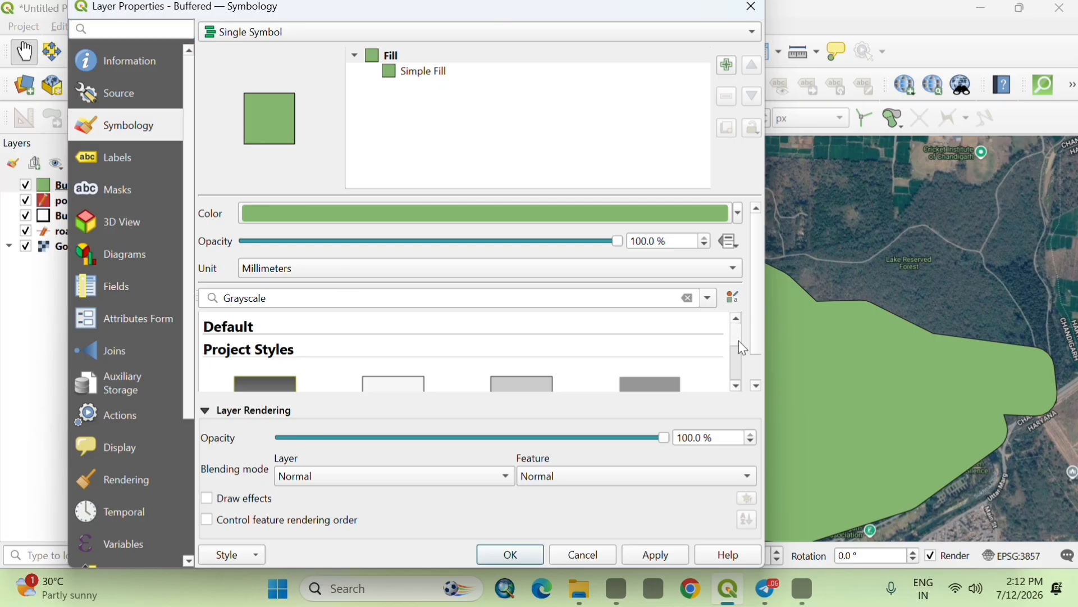
scroll(740, 342, "down", 4)
scroll(737, 358, "down", 3)
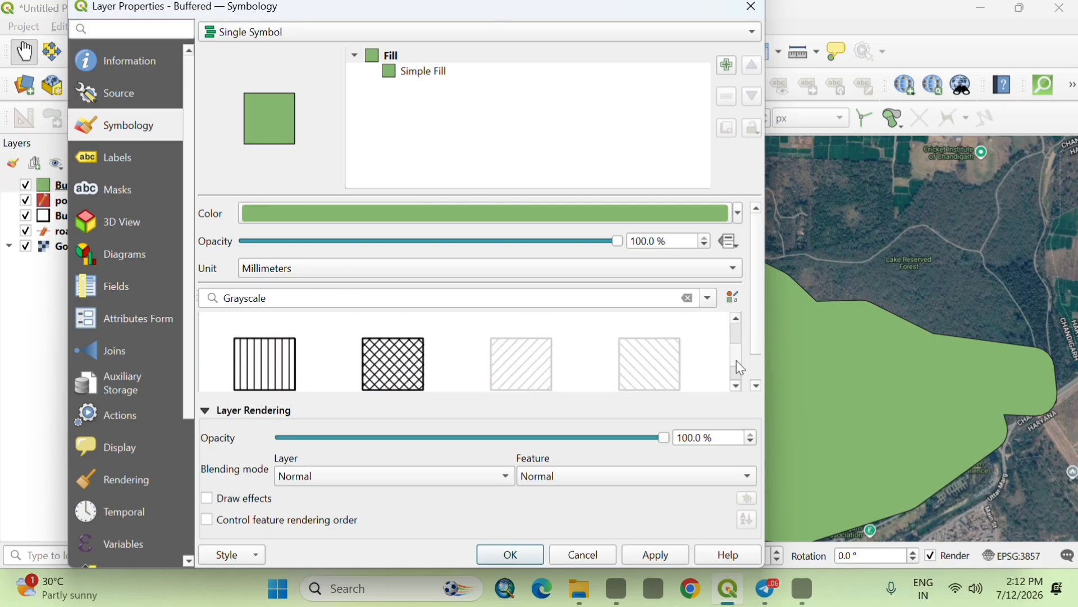
scroll(737, 368, "down", 2)
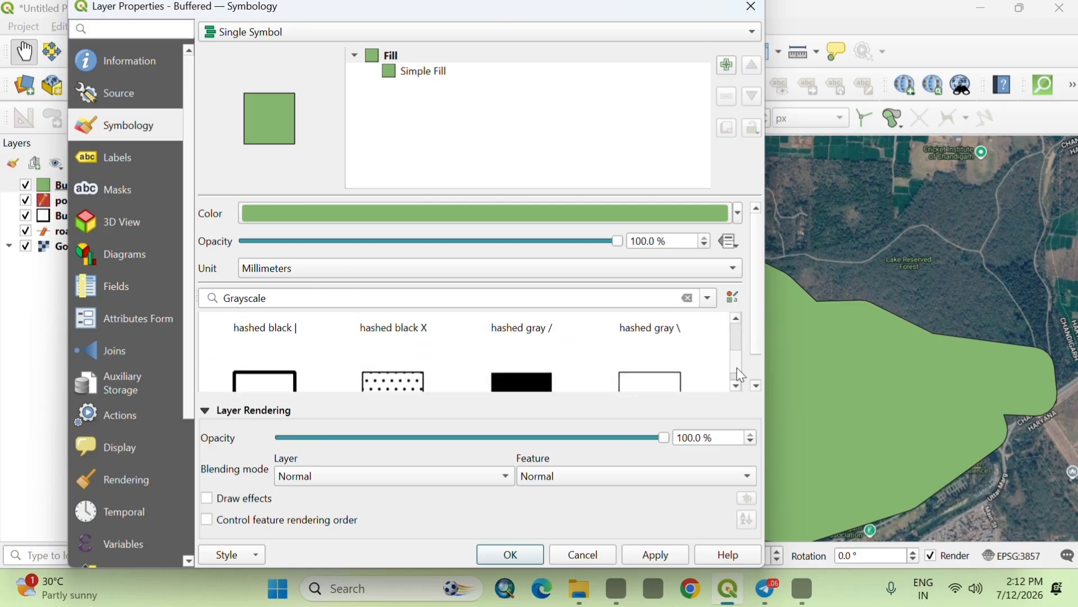
left_click(253, 341)
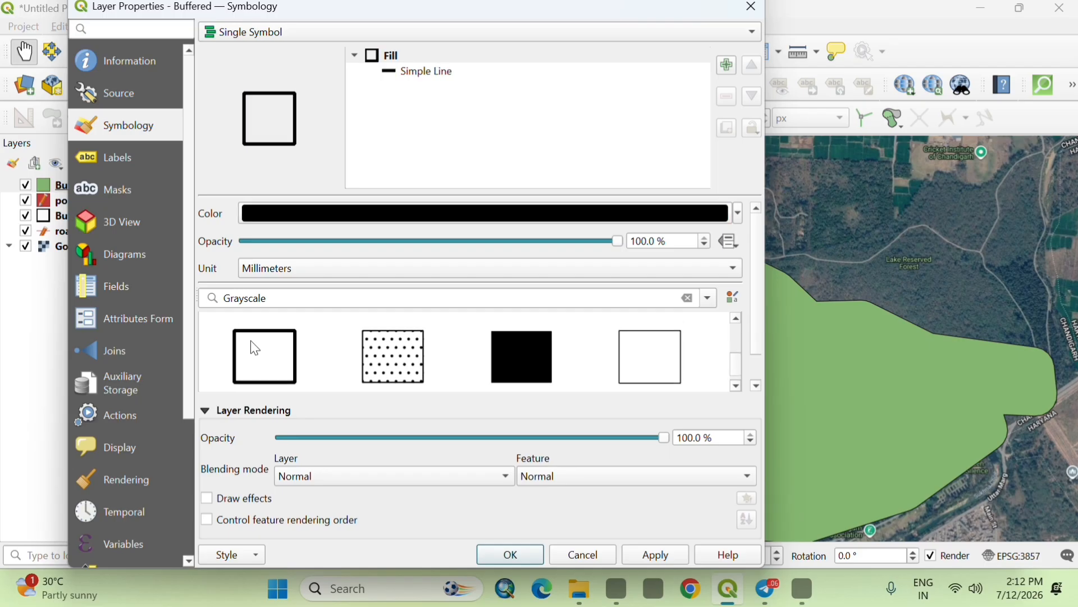
left_click(511, 556)
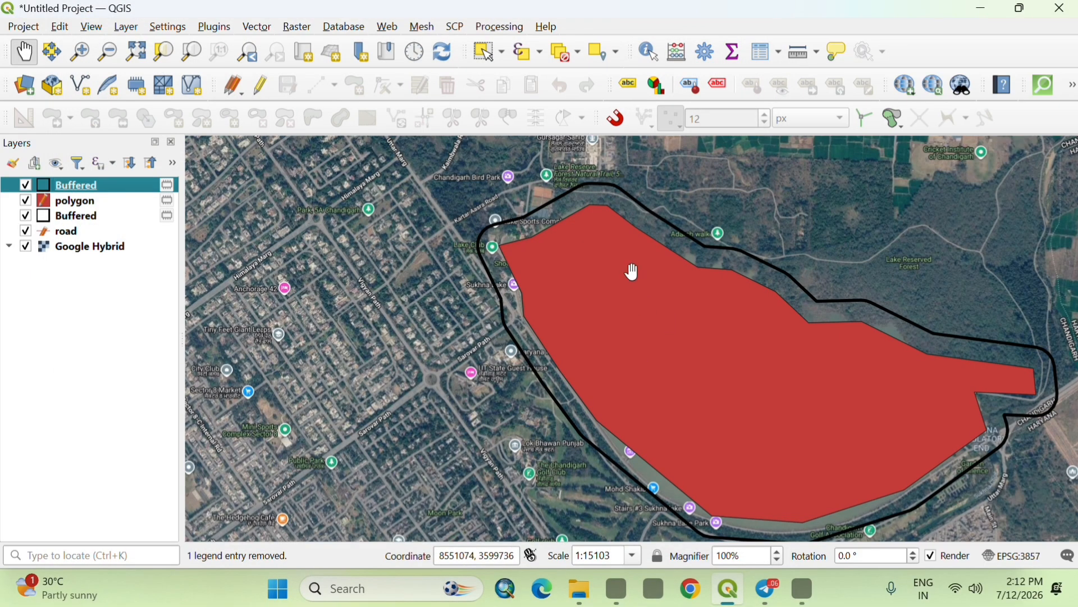
Examine the gap between the buffer outline and the lake polygon's edge around its northwestern shore.
scroll(594, 229, "up", 2)
left_click_drag(378, 274, 408, 290)
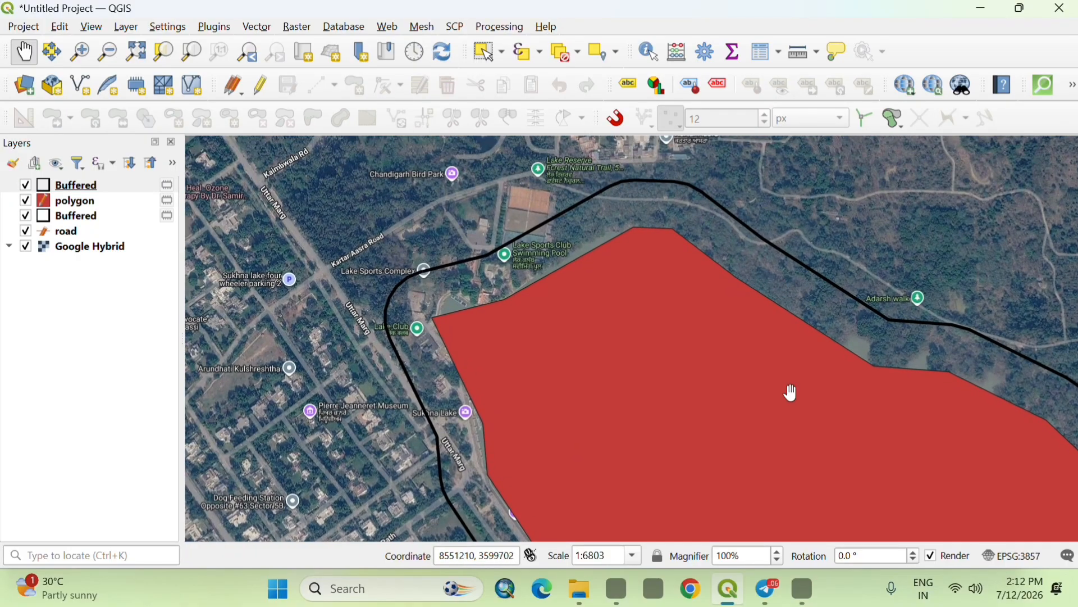
left_click_drag(792, 393, 816, 433)
scroll(589, 292, "up", 1)
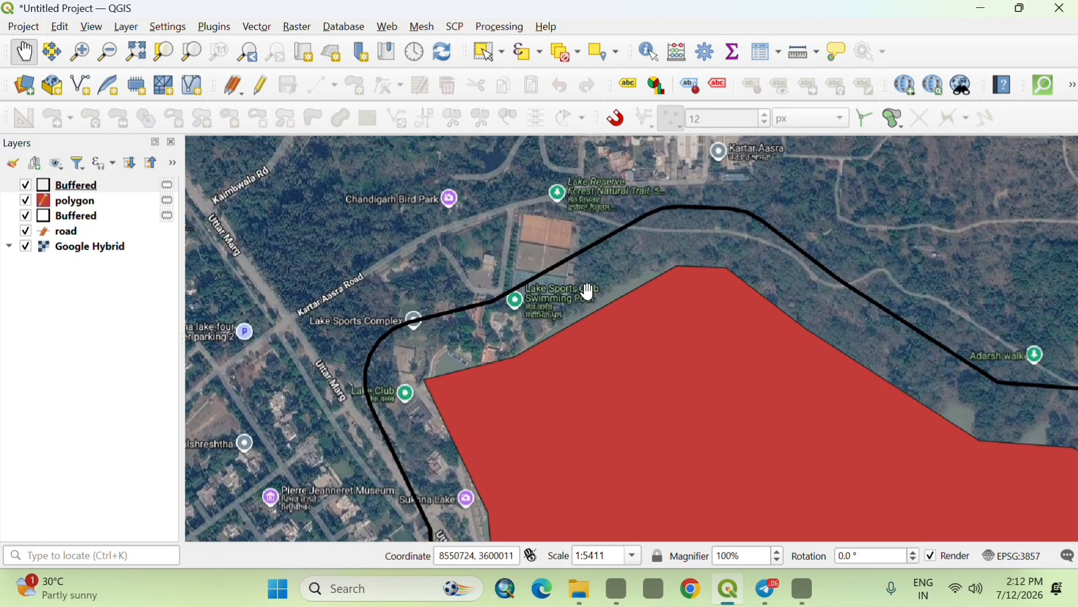
scroll(589, 292, "down", 1)
scroll(688, 299, "up", 2)
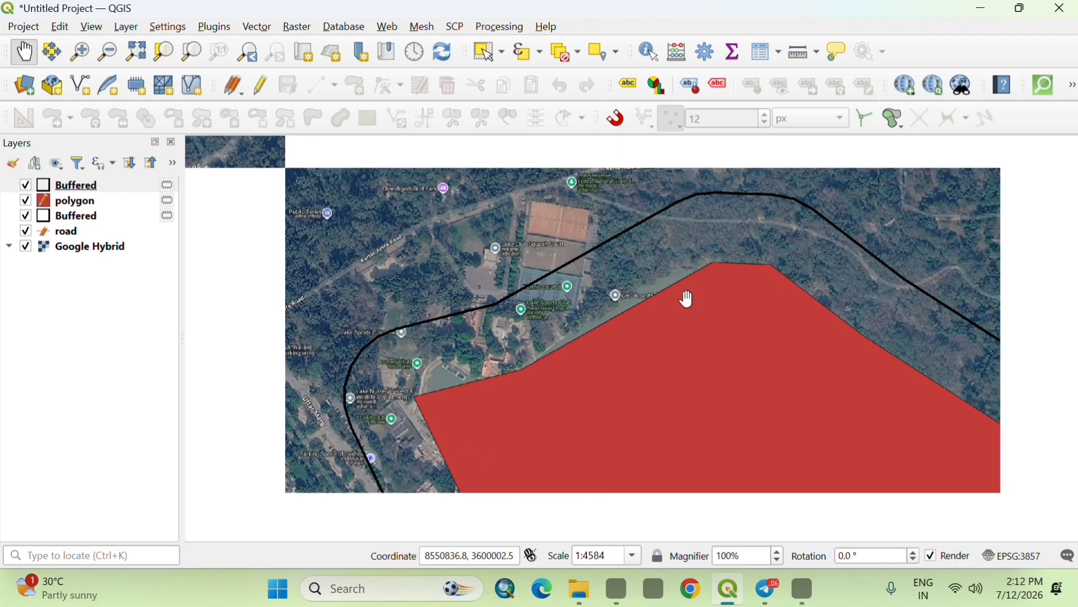
scroll(685, 299, "down", 5)
left_click_drag(685, 298, 602, 241)
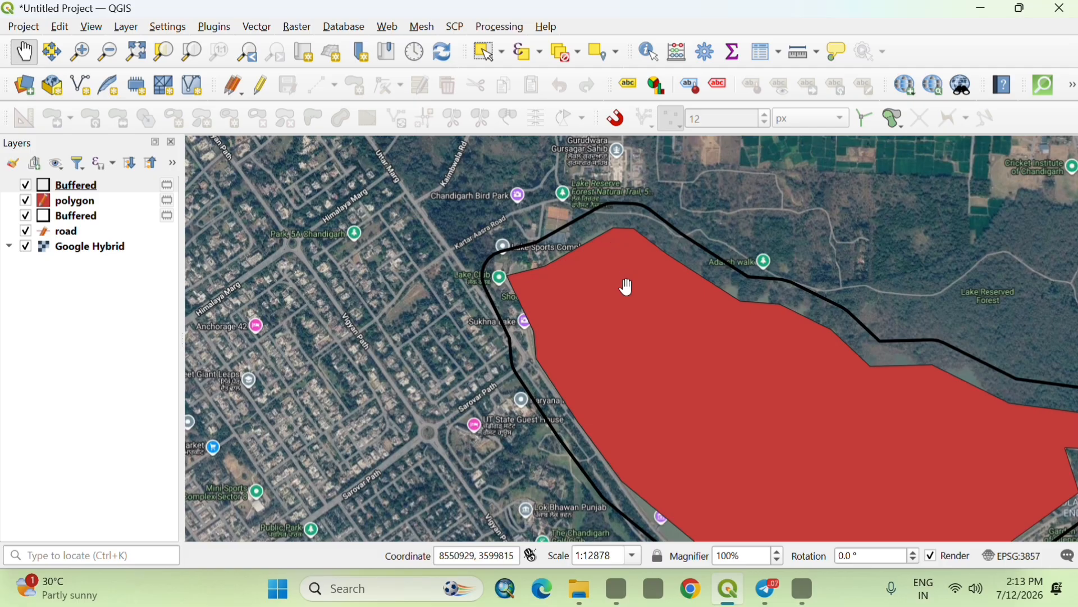
Switch to the YouTube window and view the Geo Spatial हिंदी channel's playlists, description and links.
mouse_move(616, 589)
left_click(606, 544)
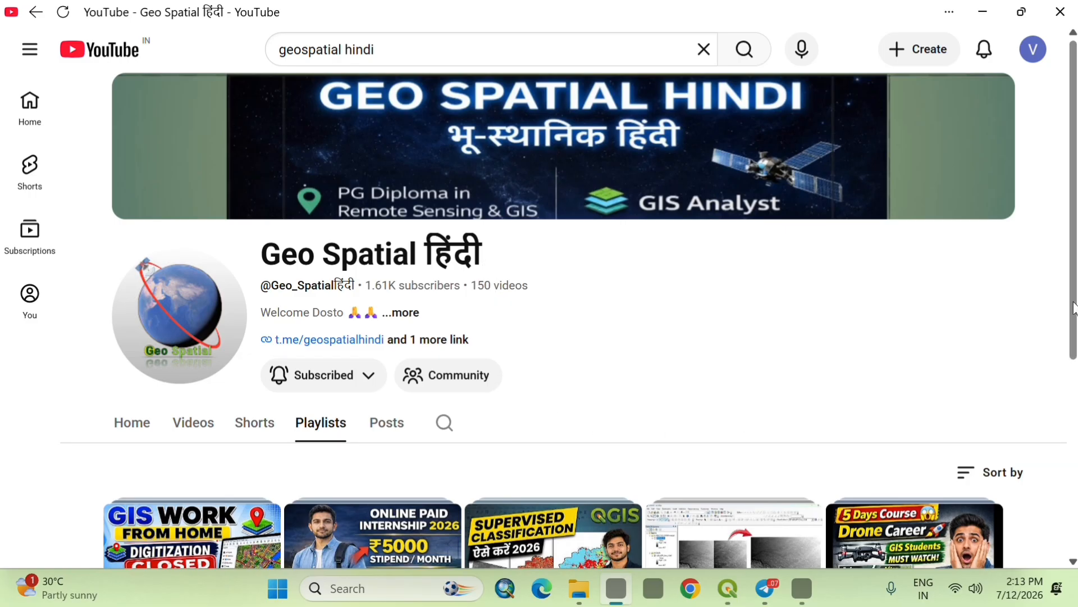
scroll(1071, 316, "down", 2)
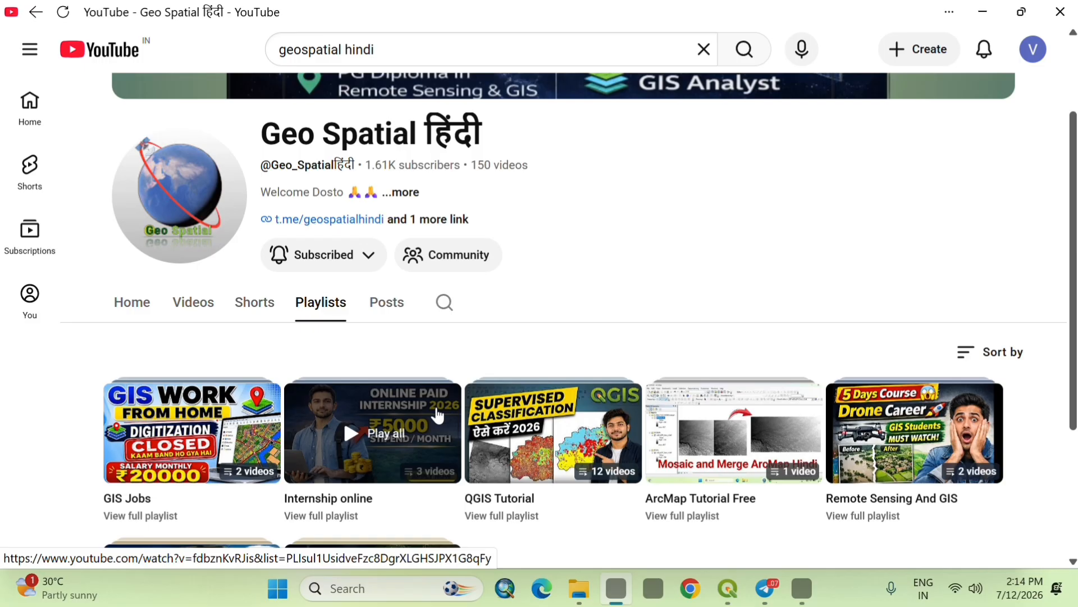
left_click(406, 193)
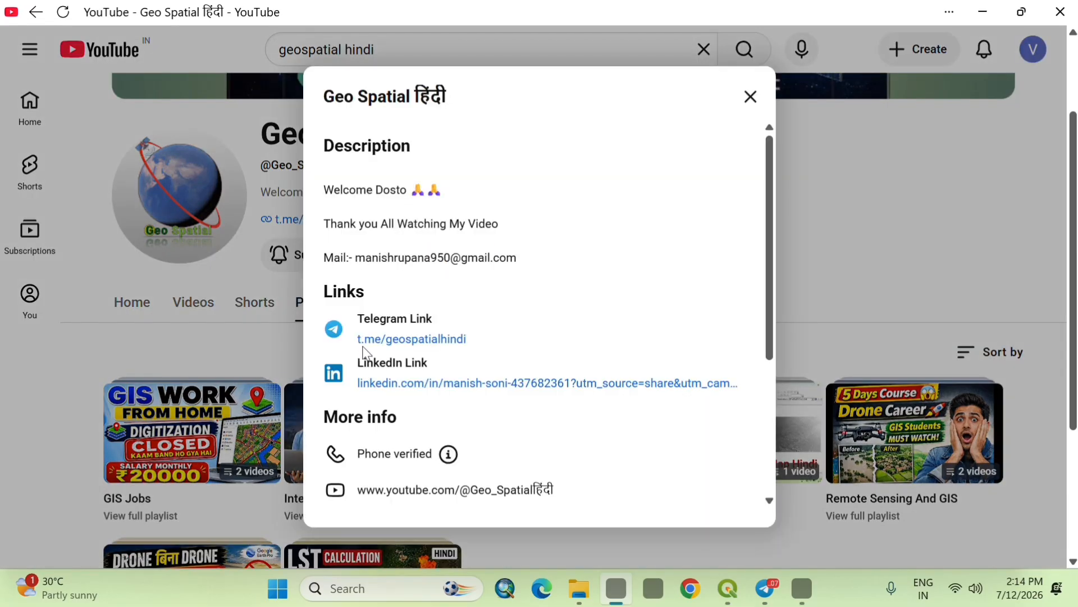
left_click(751, 96)
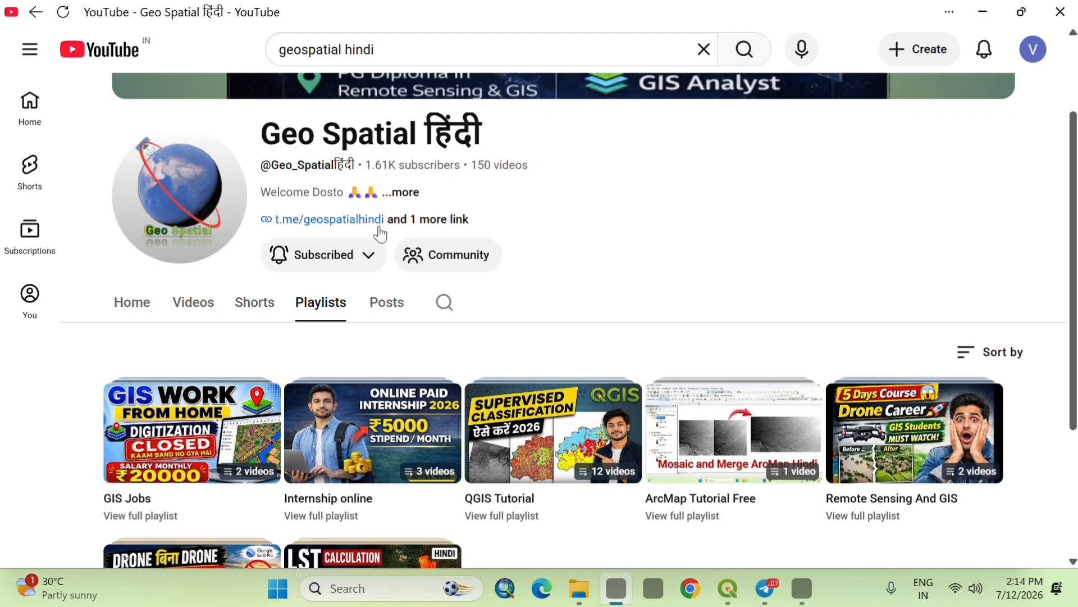
left_click(403, 204)
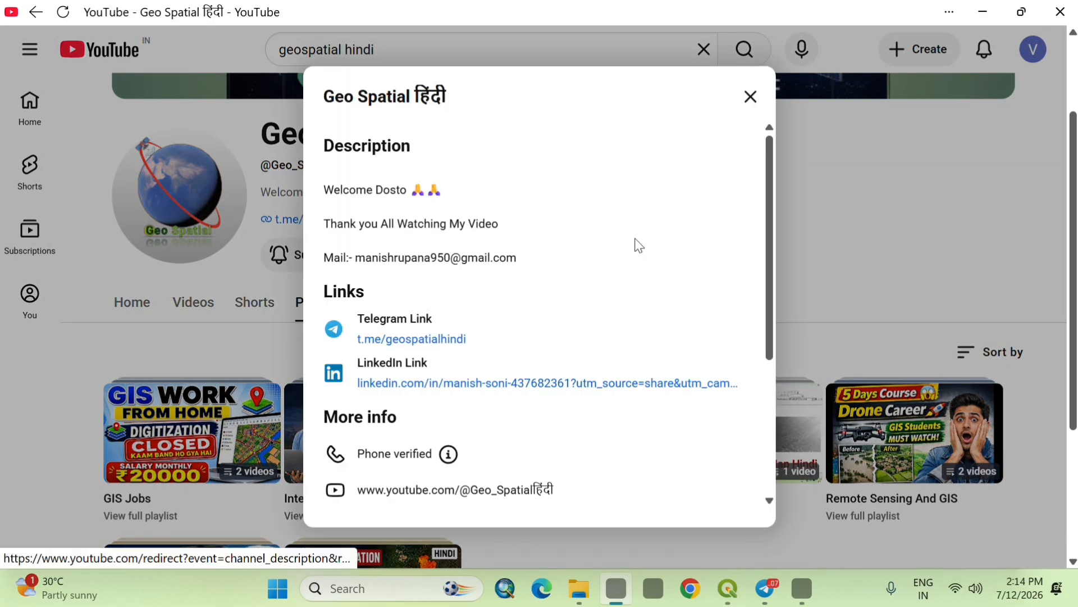
left_click(751, 97)
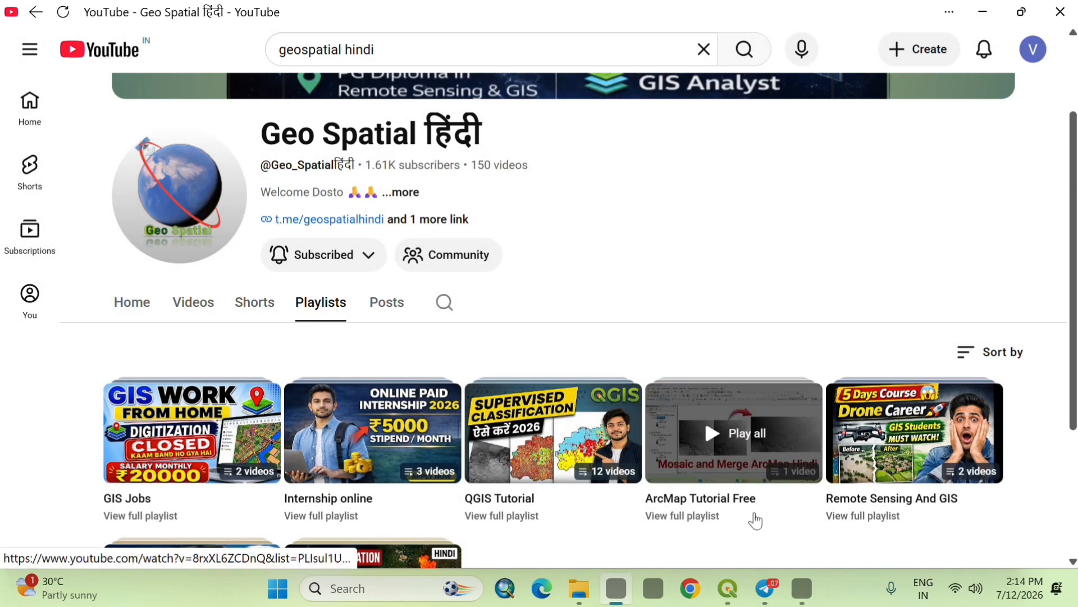
Switch to Telegram and view the contact profile linked in the Geo Spatial Hindi channel's pinned message.
mouse_move(765, 588)
left_click(755, 531)
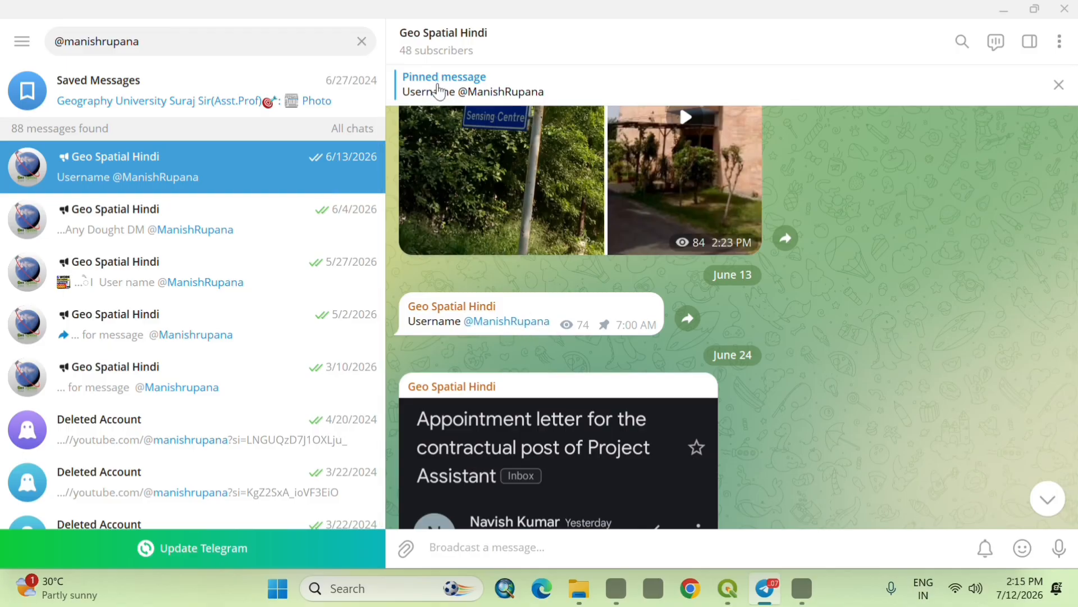
left_click(522, 93)
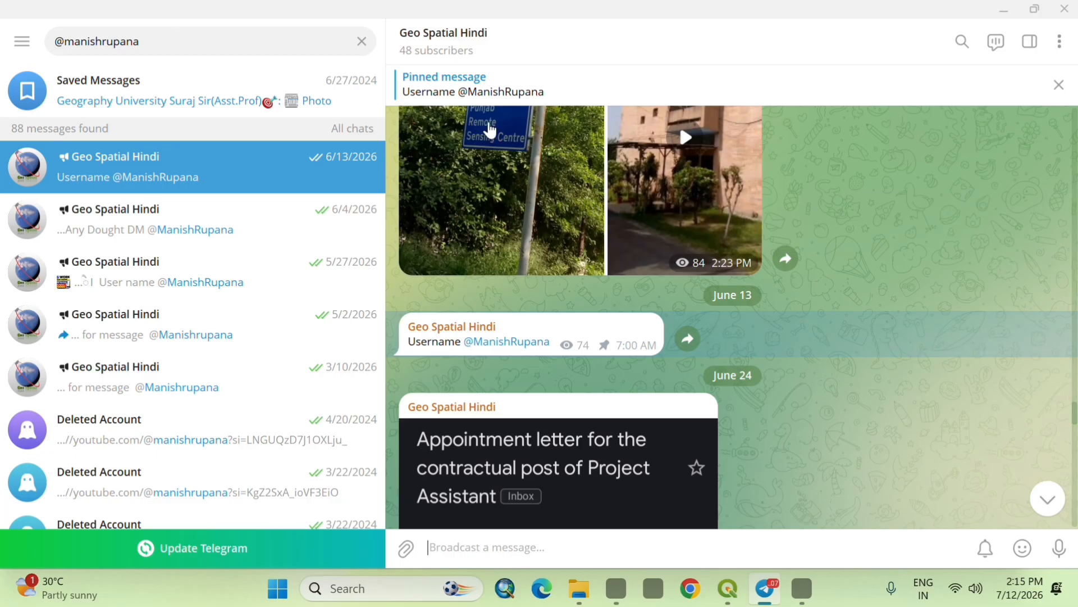
left_click(482, 343)
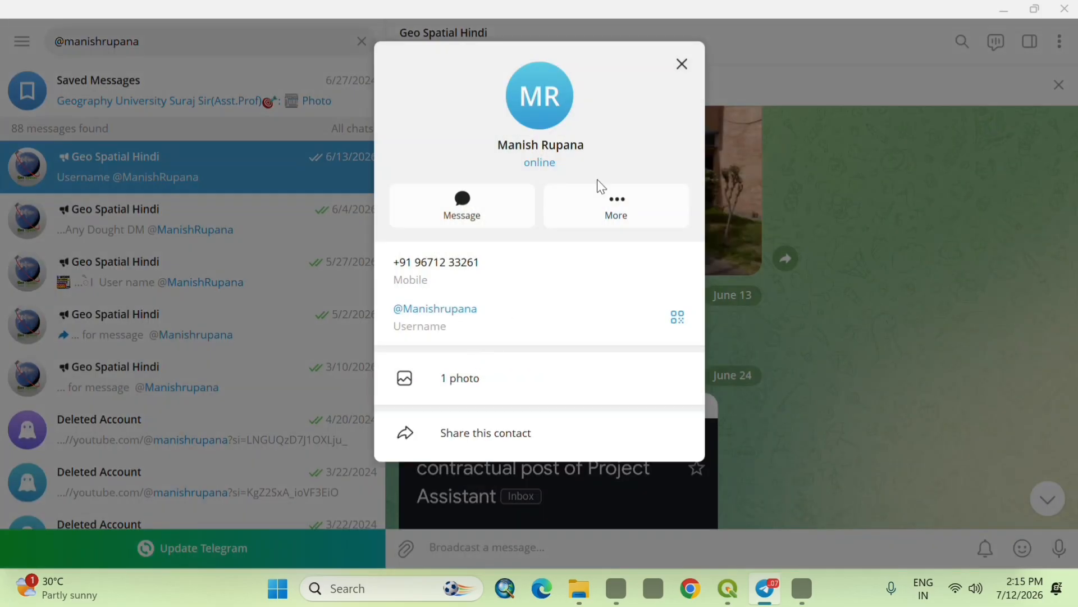
left_click(680, 64)
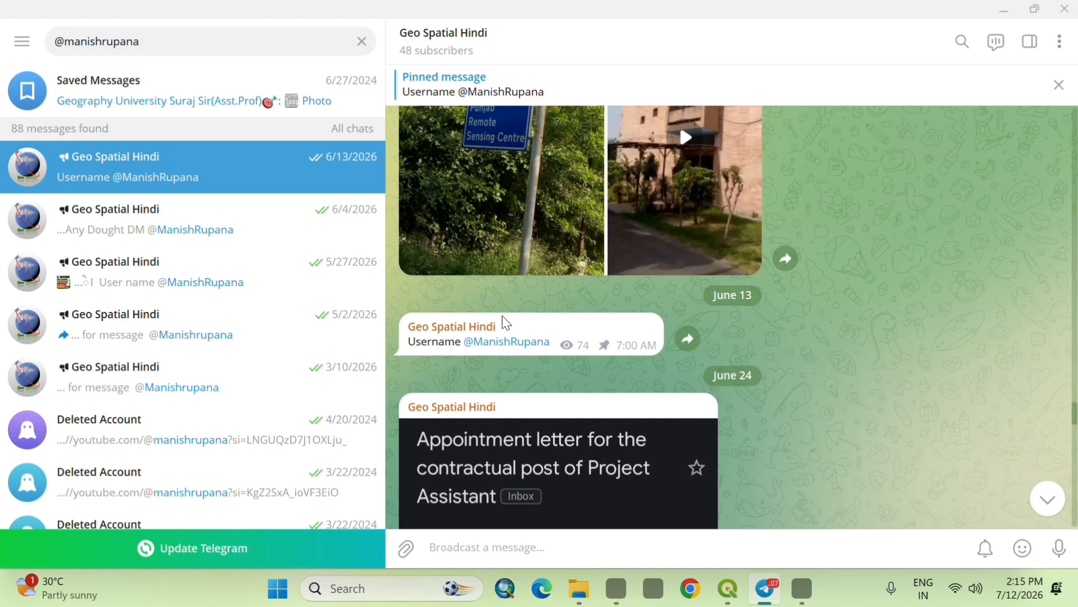
left_click(495, 343)
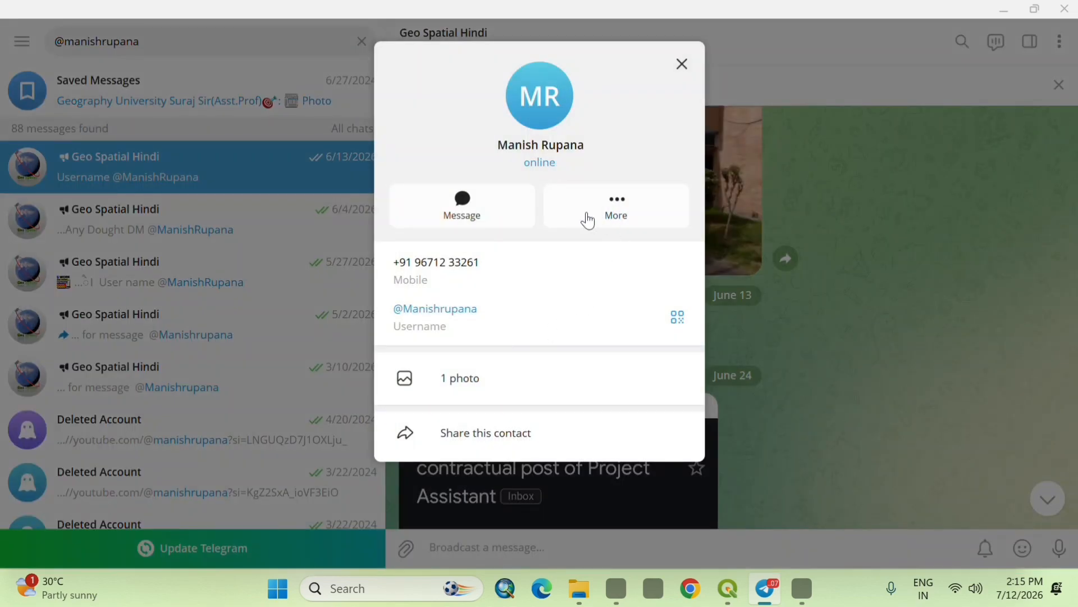
left_click(681, 66)
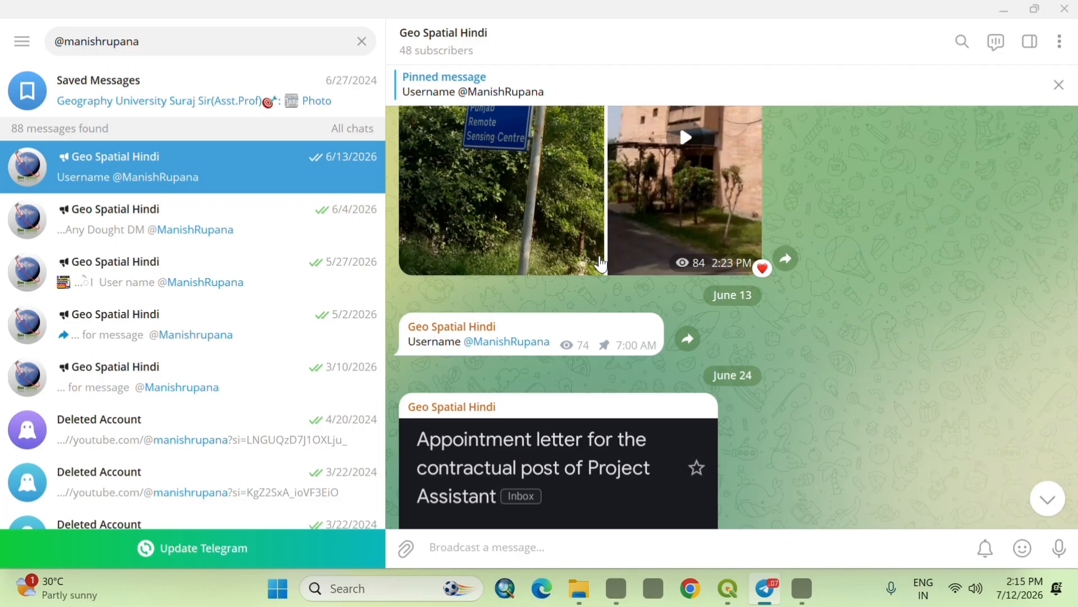
Switch back to the QGIS project window.
mouse_move(728, 588)
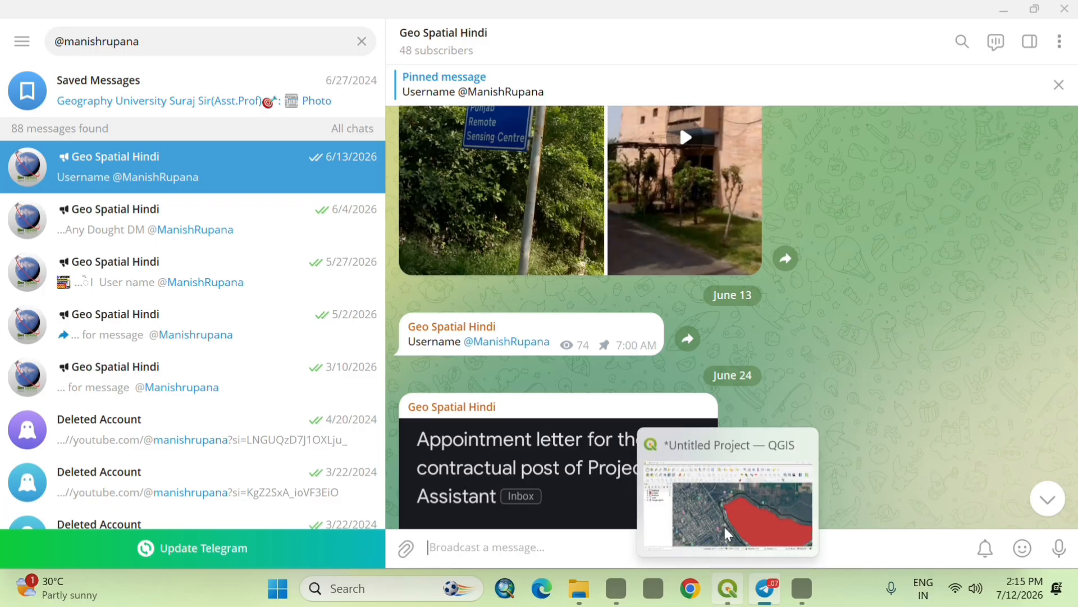
left_click(729, 506)
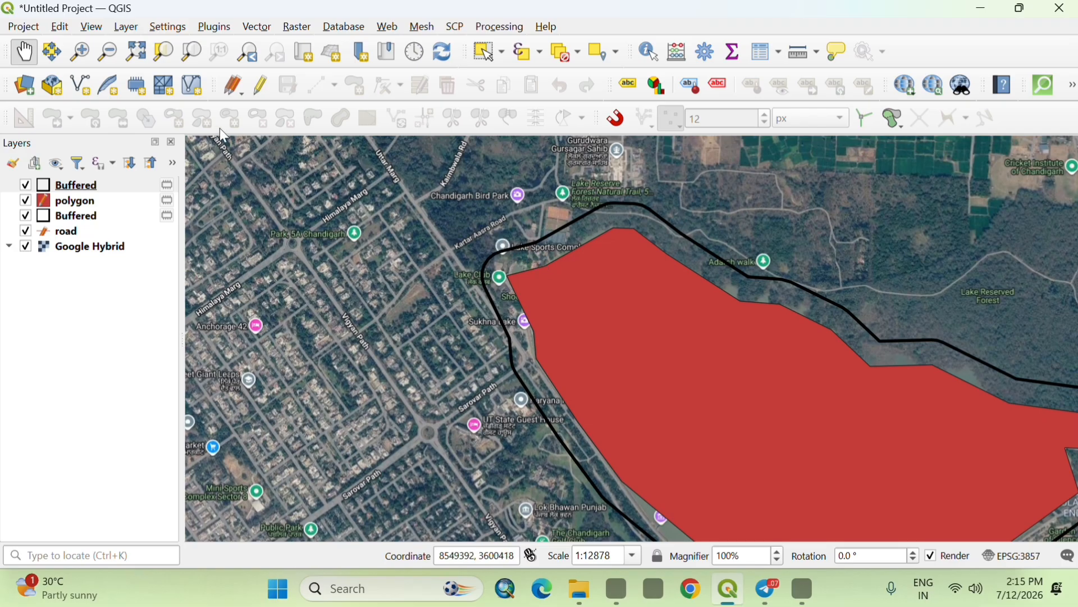
left_click(138, 87)
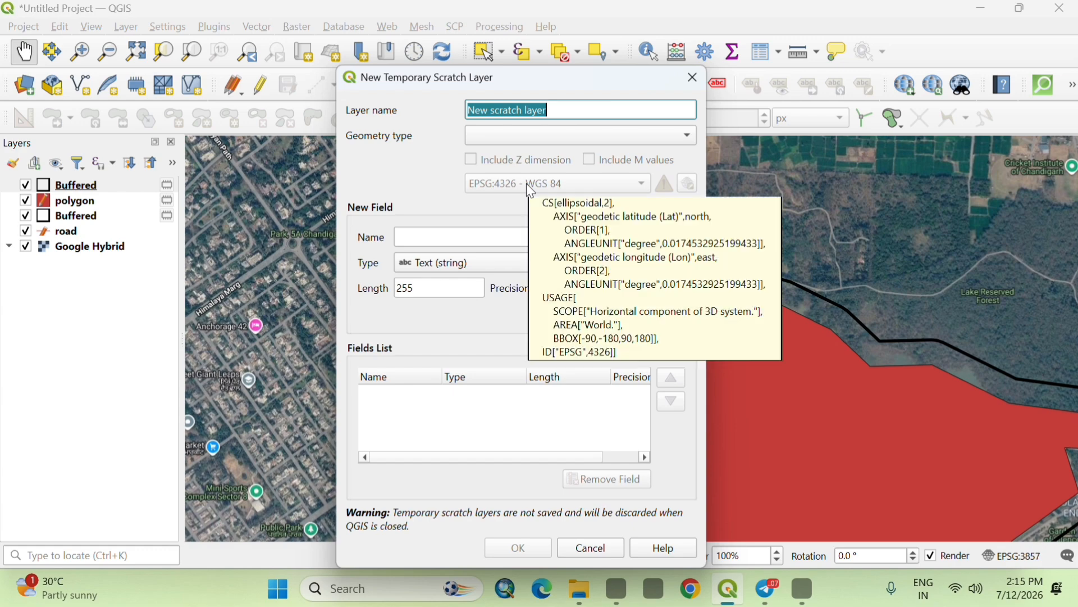
left_click(696, 92)
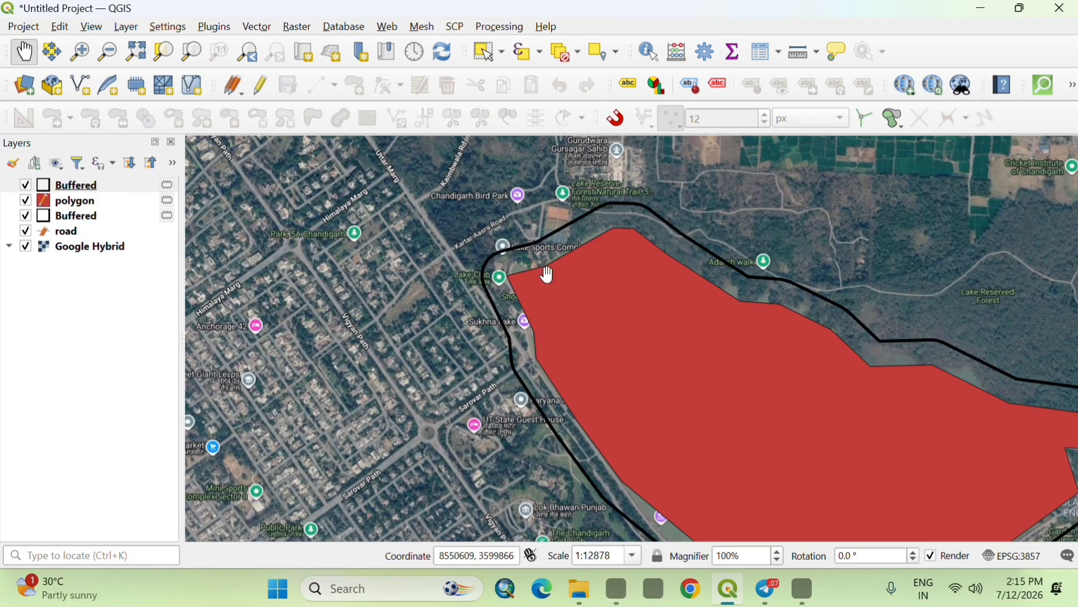
left_click_drag(554, 303, 551, 279)
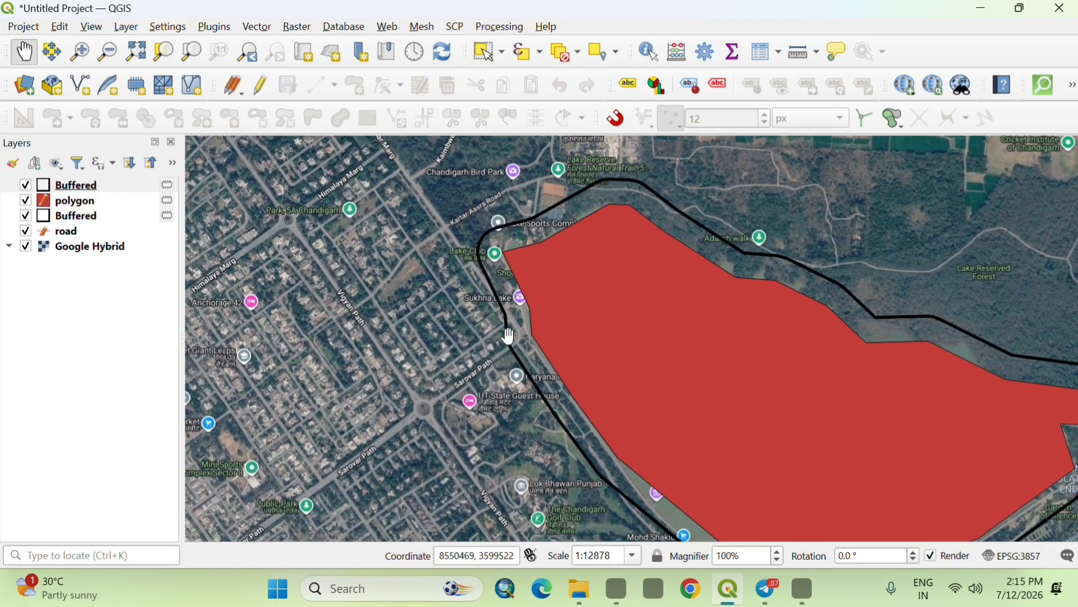
scroll(508, 336, "down", 1)
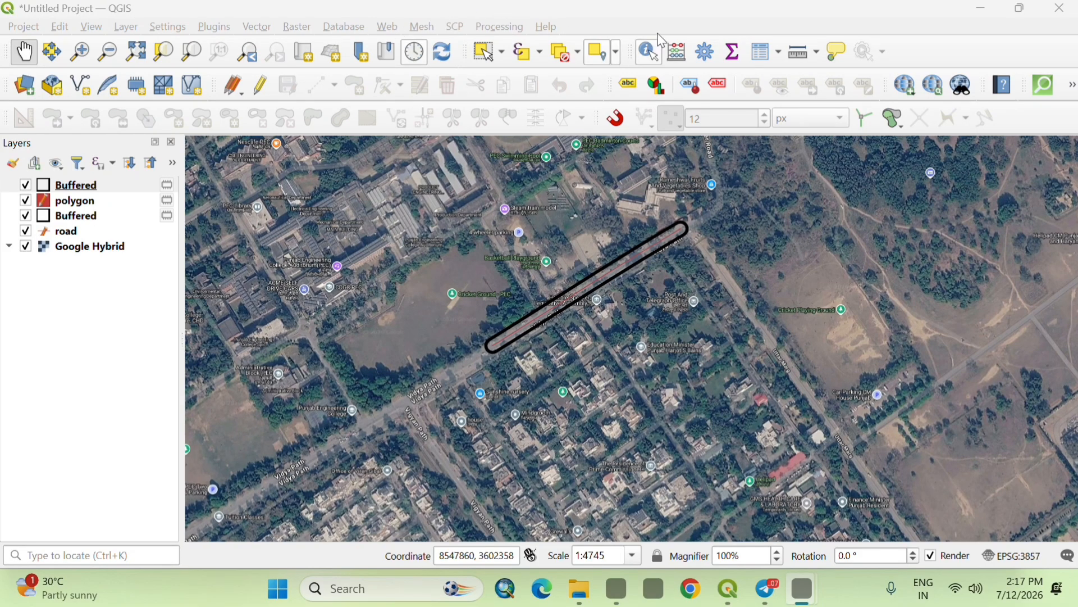
left_click(386, 27)
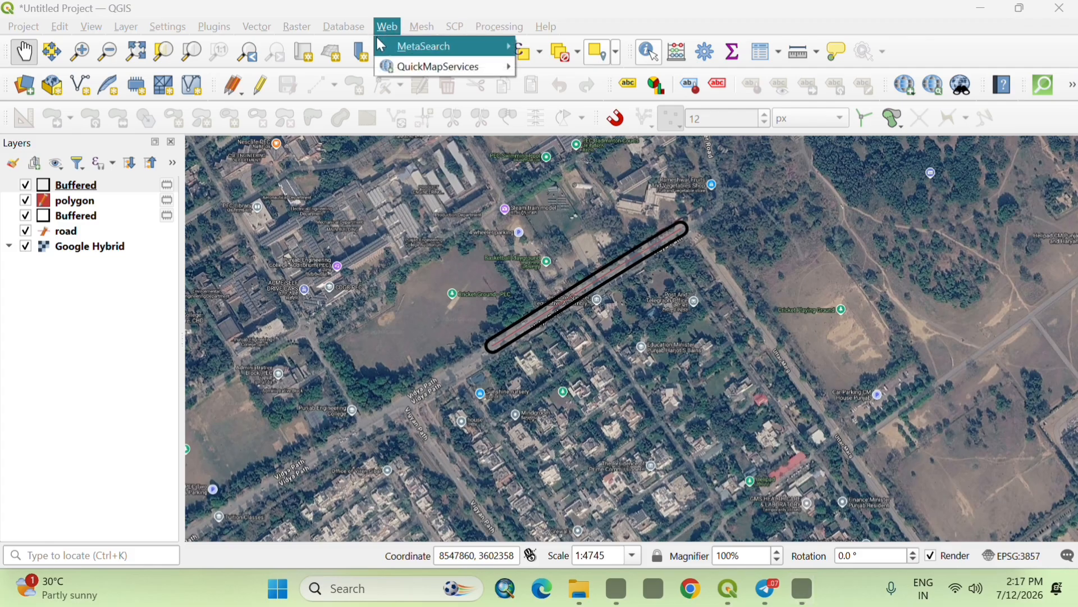
mouse_move(415, 46)
left_click(712, 21)
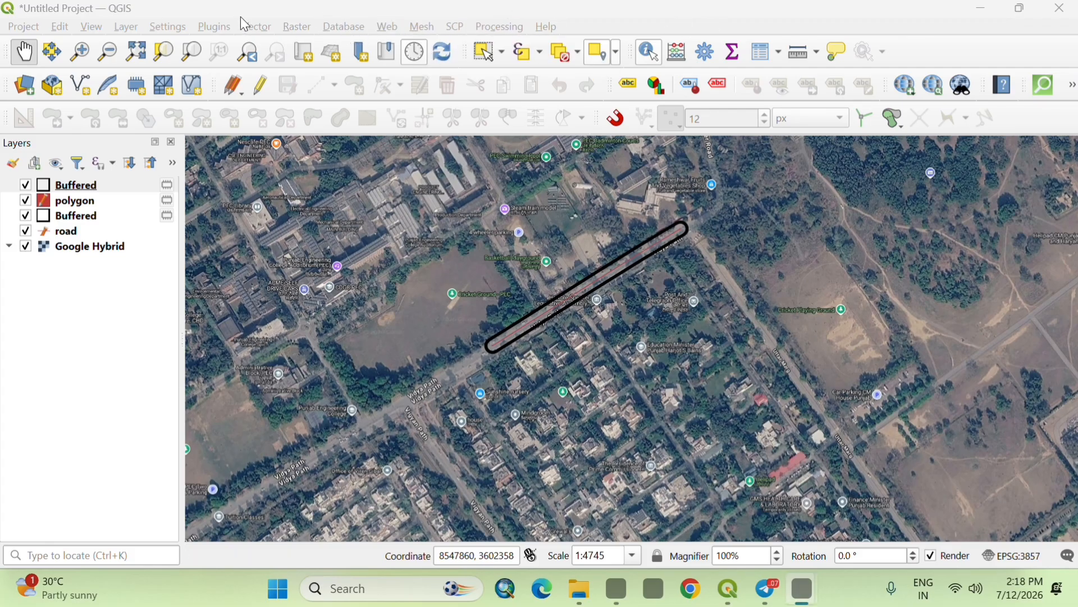
left_click_drag(240, 15, 237, 42)
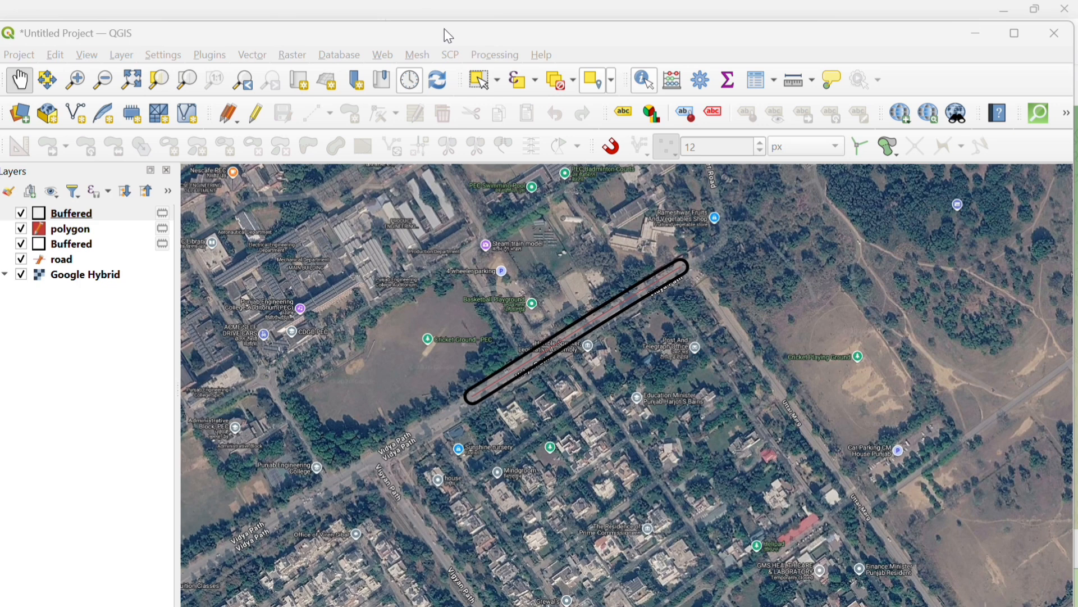
left_click_drag(448, 36, 447, 14)
Show the Processing Toolbox and open the Multi-ring buffer (constant distance) tool by searching for "multi ring".
right_click(703, 34)
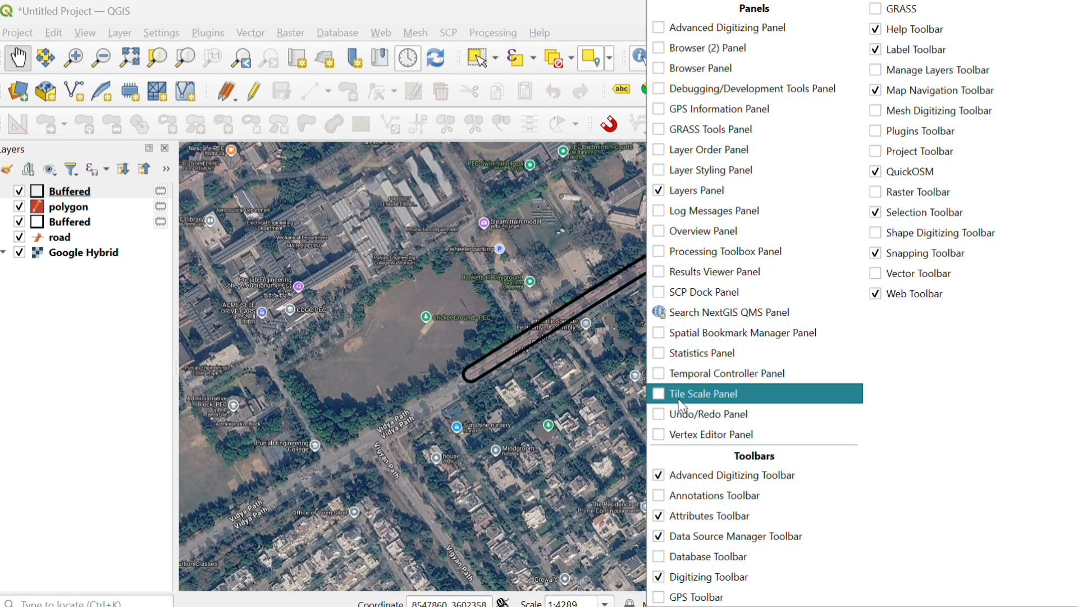
left_click(657, 257)
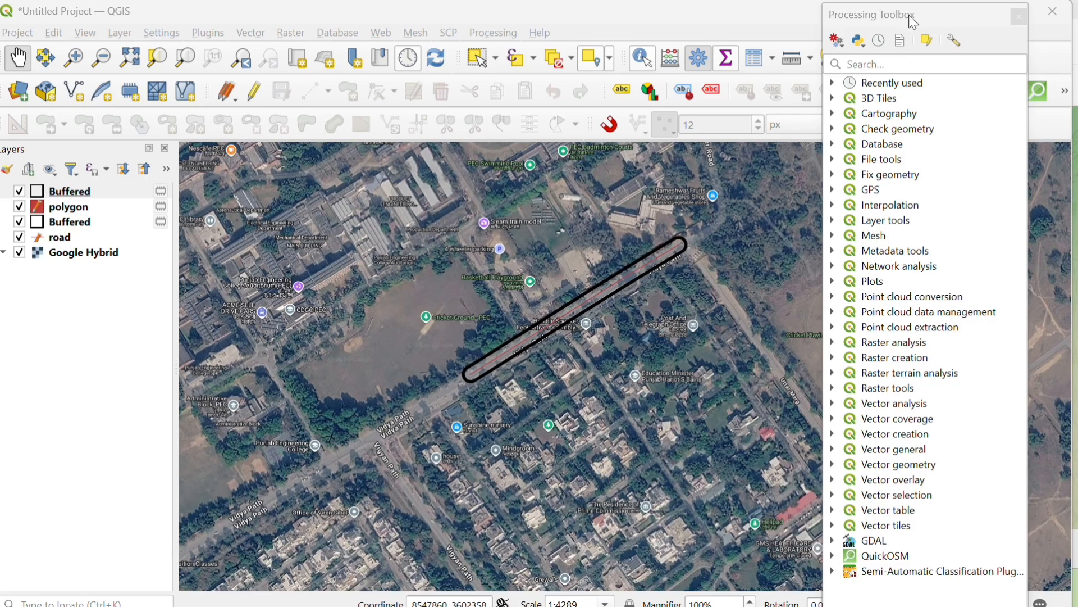
left_click(875, 65)
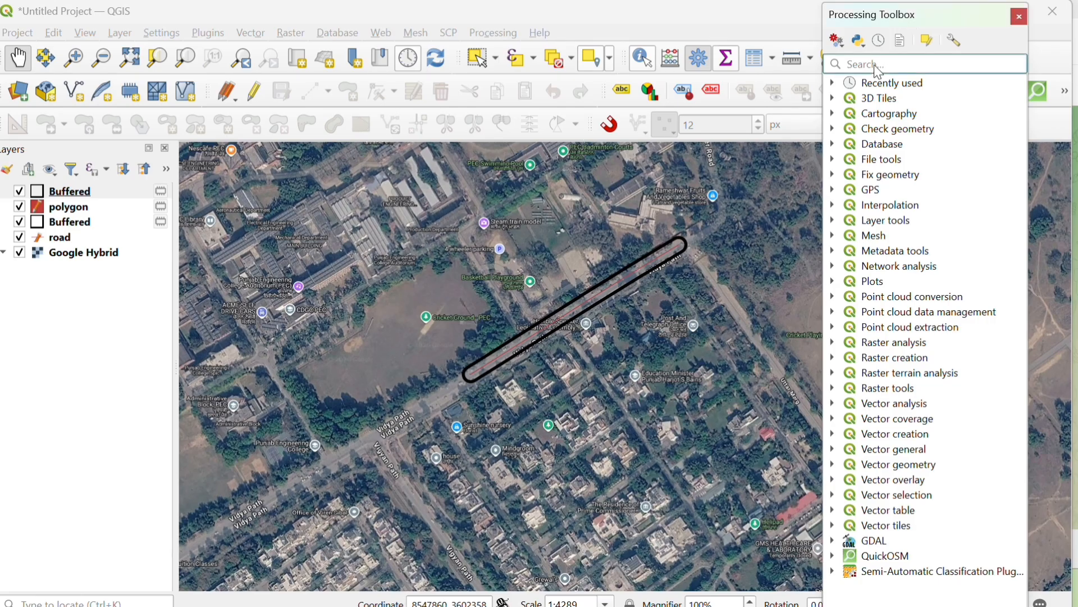
type("mul")
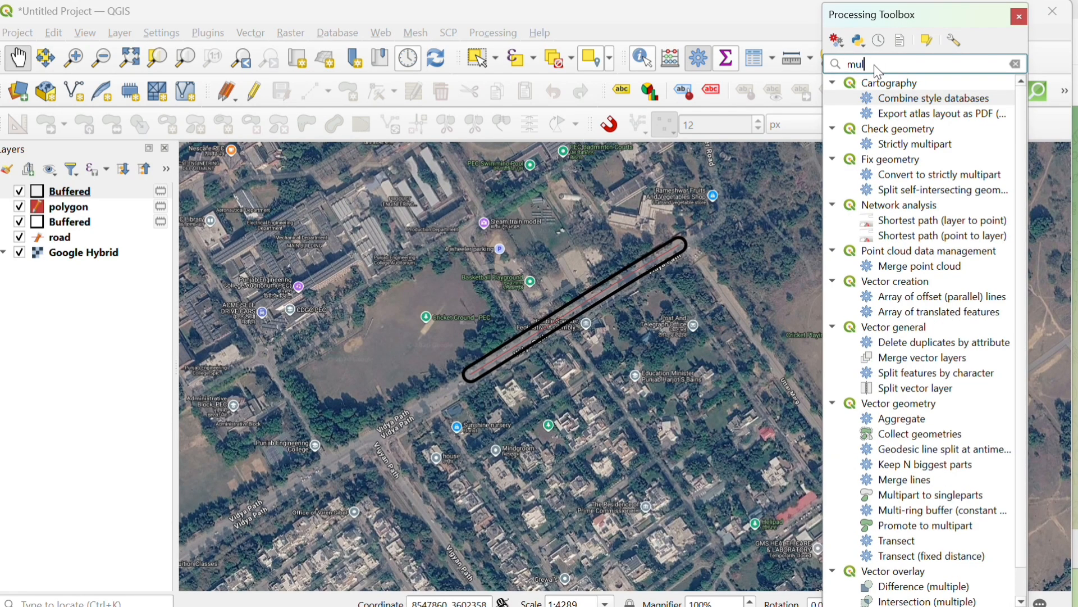
type("ti ring")
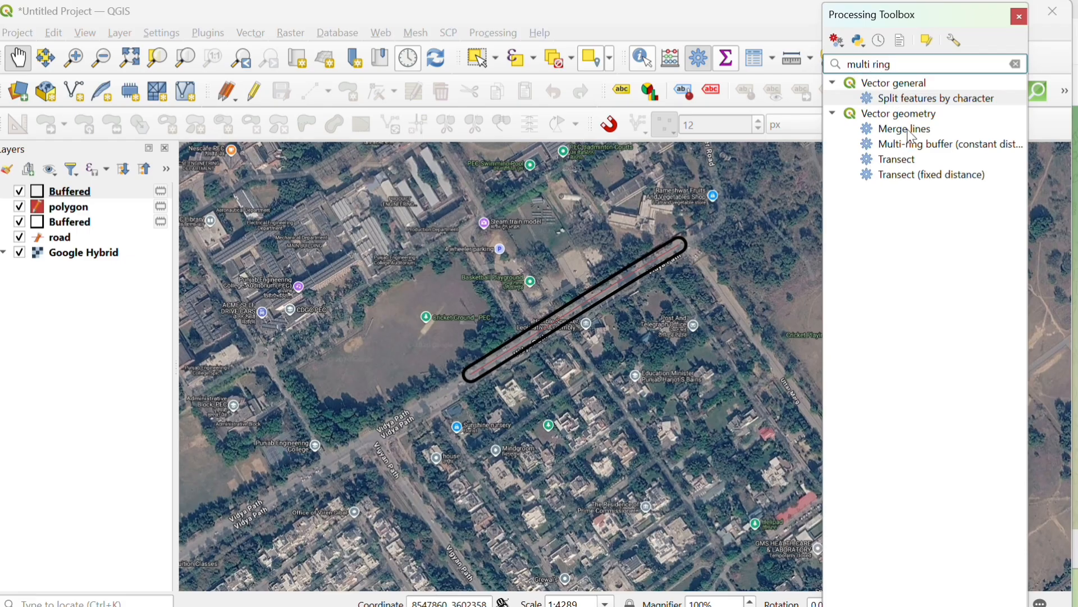
double_click(920, 147)
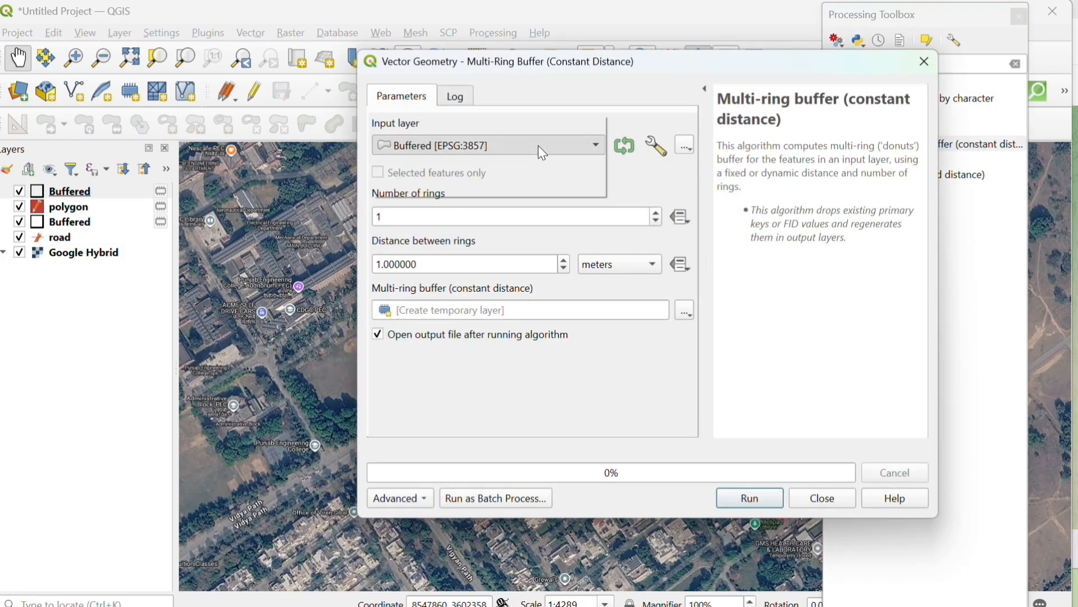
Create a multi-ring buffer of the road layer with 5 rings spaced 10 meters apart, output as a temporary layer.
left_click(538, 146)
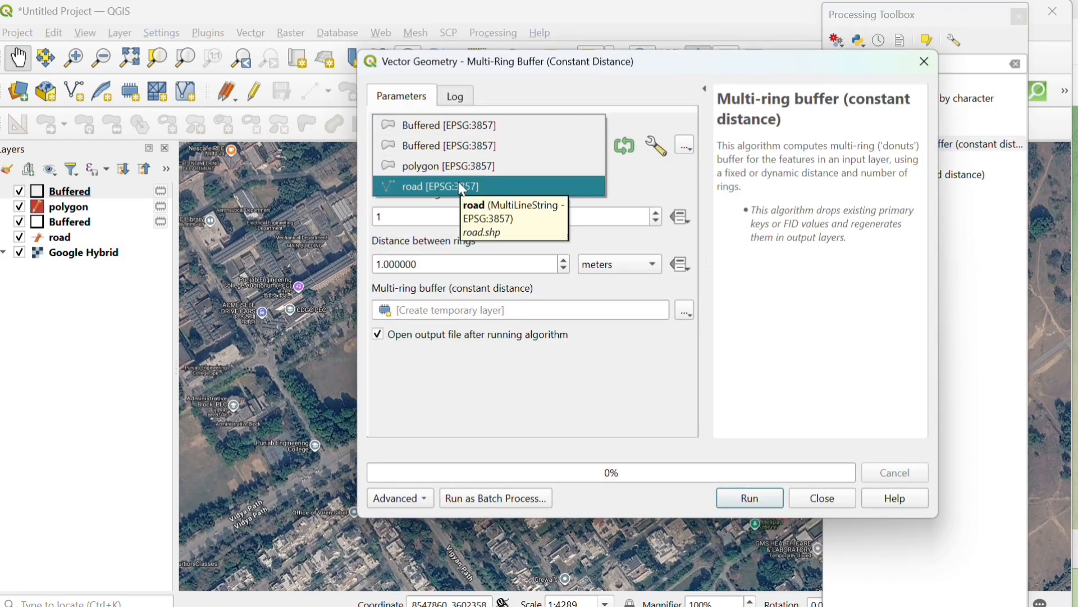
left_click(433, 187)
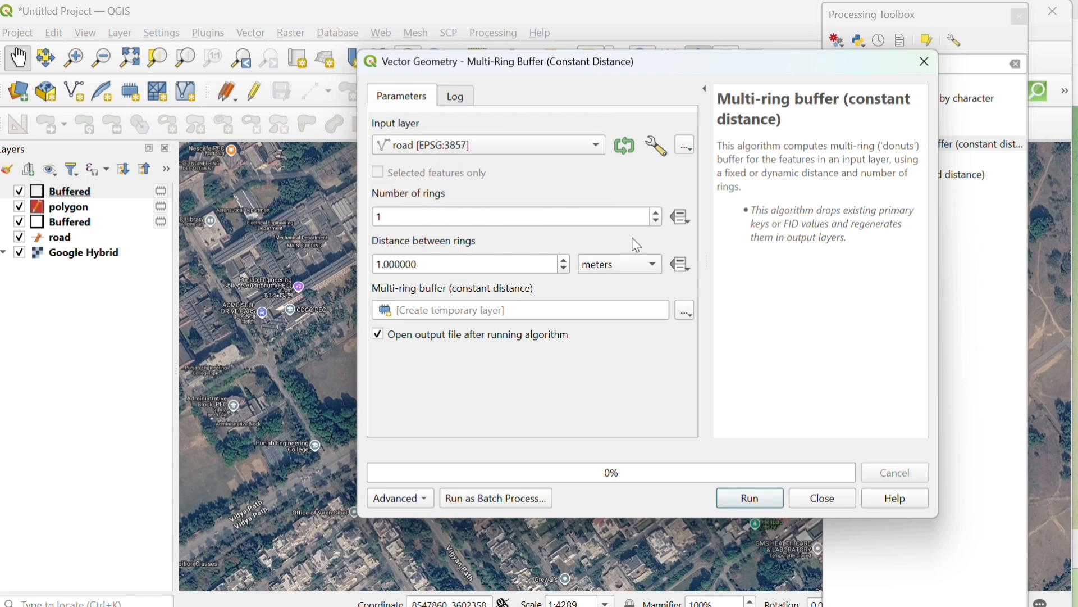
left_click(658, 219)
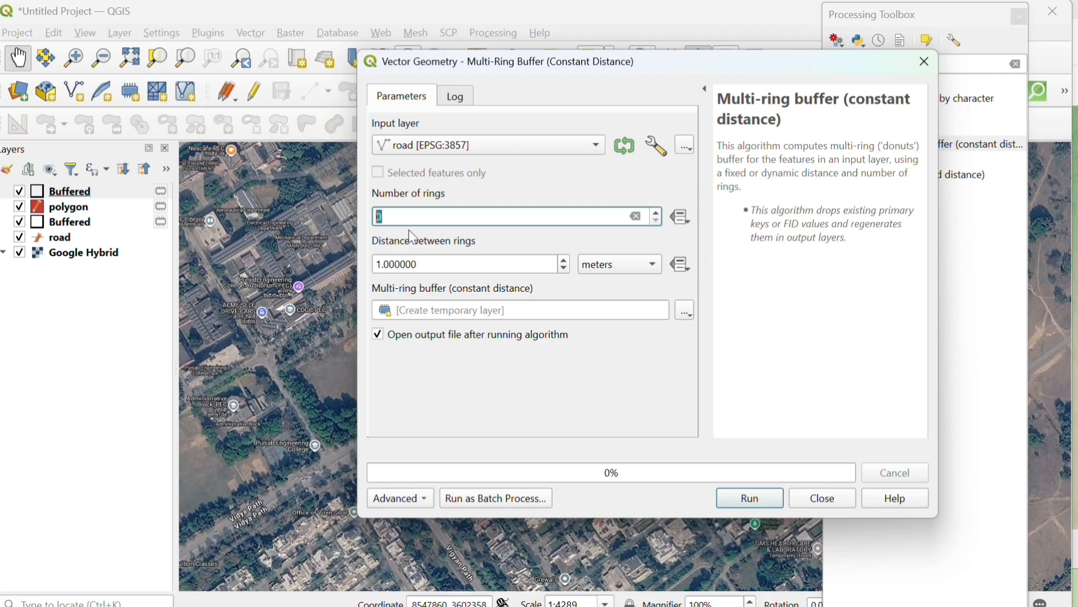
type("5")
left_click(384, 265)
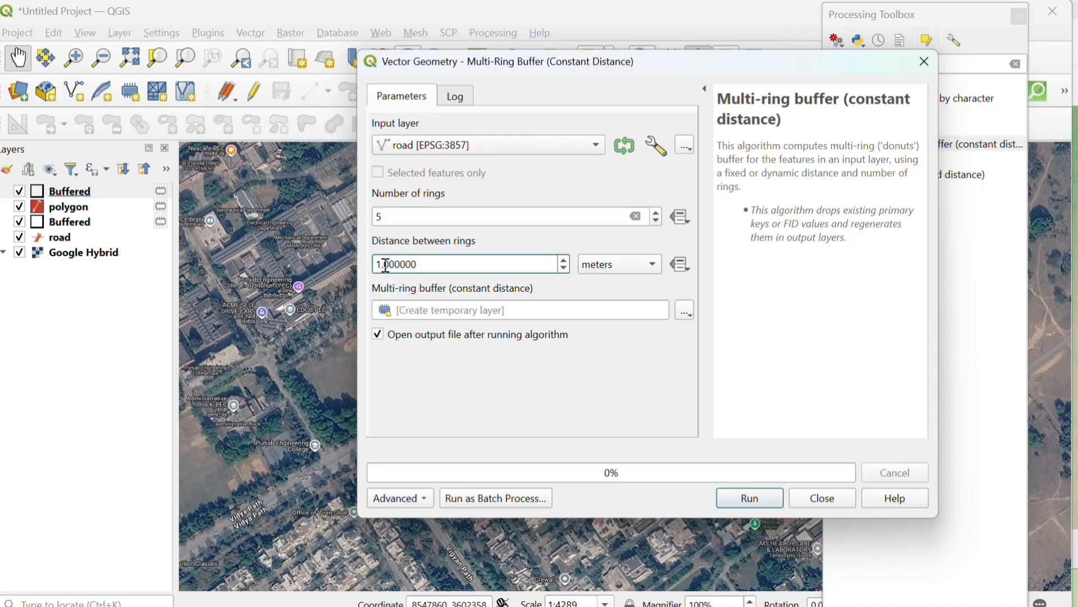
left_click(426, 266)
key("BackSpace")
key("BackSpace")
key("BackSpace")
type("0")
left_click(736, 499)
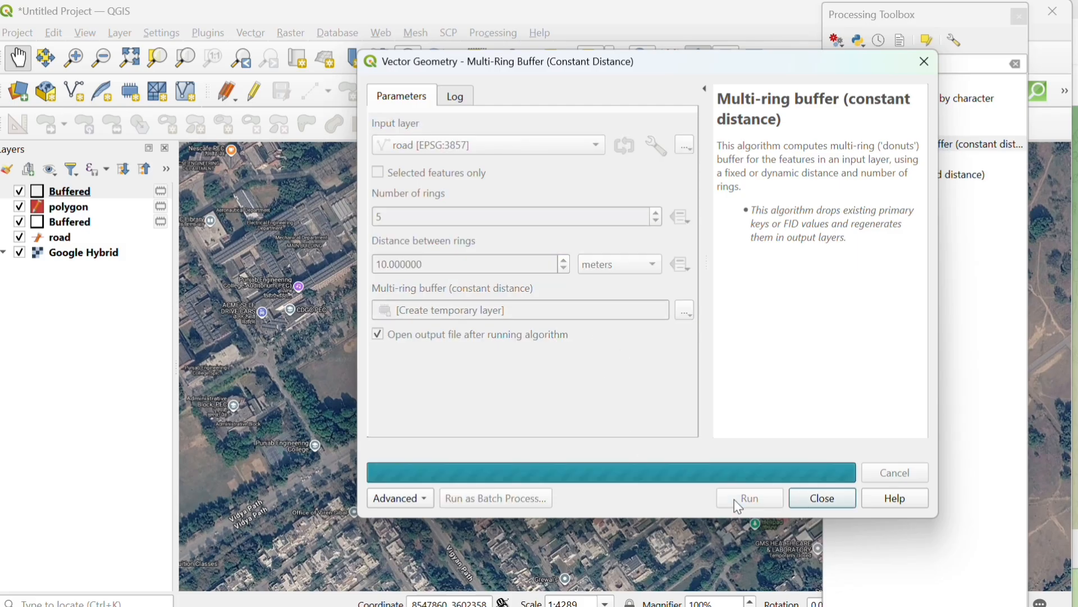
left_click(824, 499)
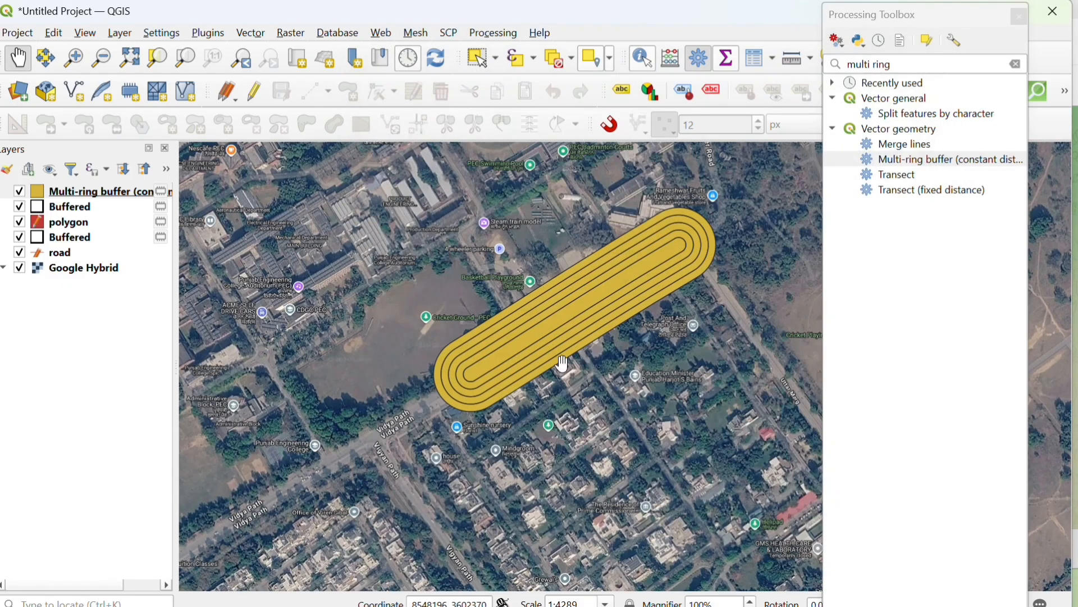
Measure the distances across the multi-ring road buffer, from its outer edge to the road centerline and on to the opposite edge.
scroll(561, 360, "up", 3)
scroll(561, 354, "down", 1)
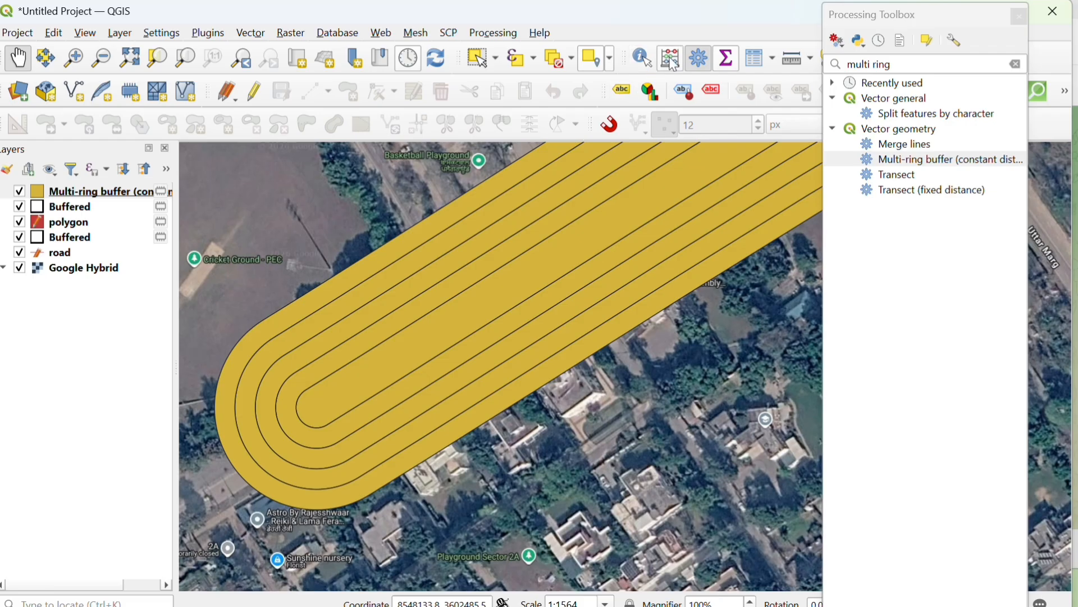
left_click(796, 61)
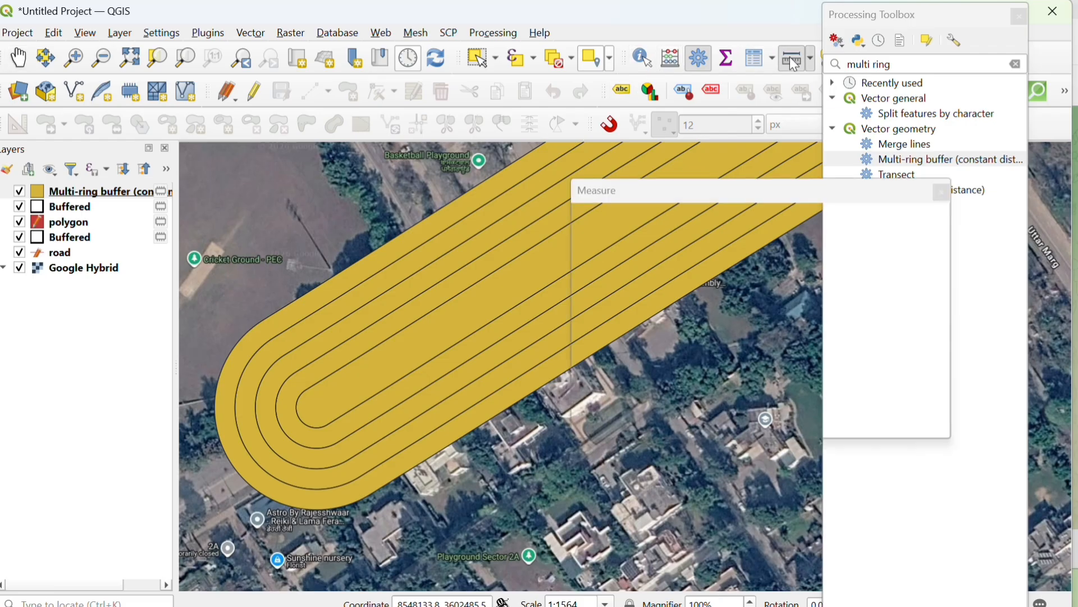
left_click(380, 245)
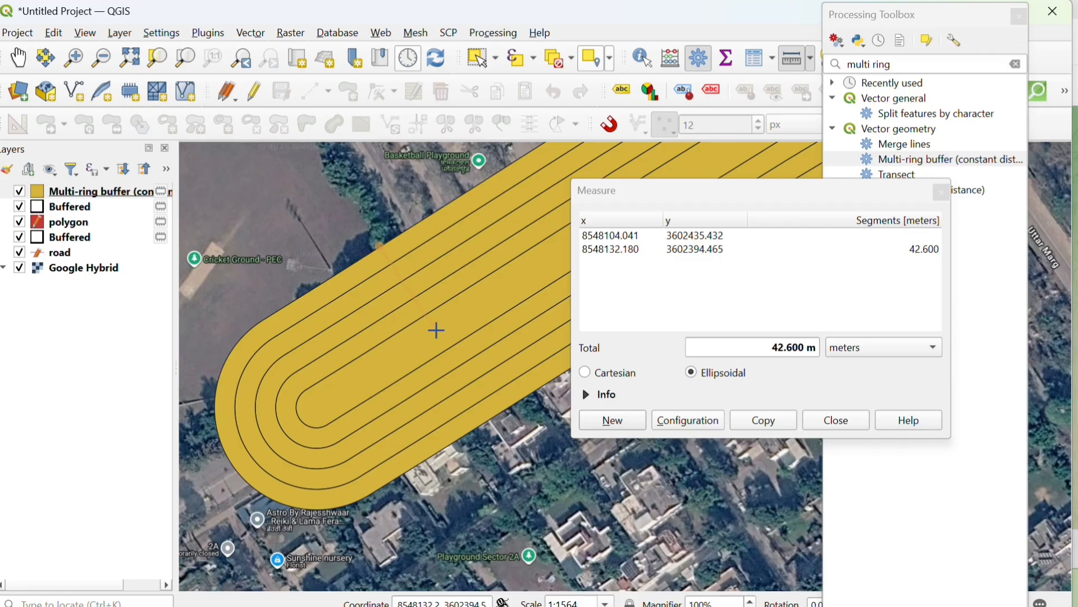
left_click(437, 330)
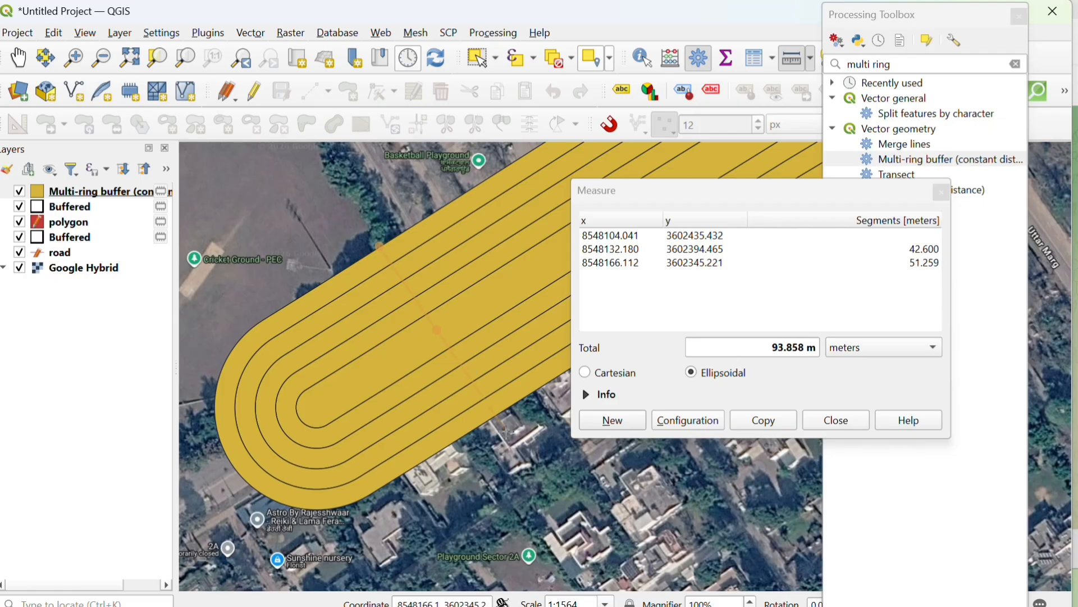
left_click(942, 193)
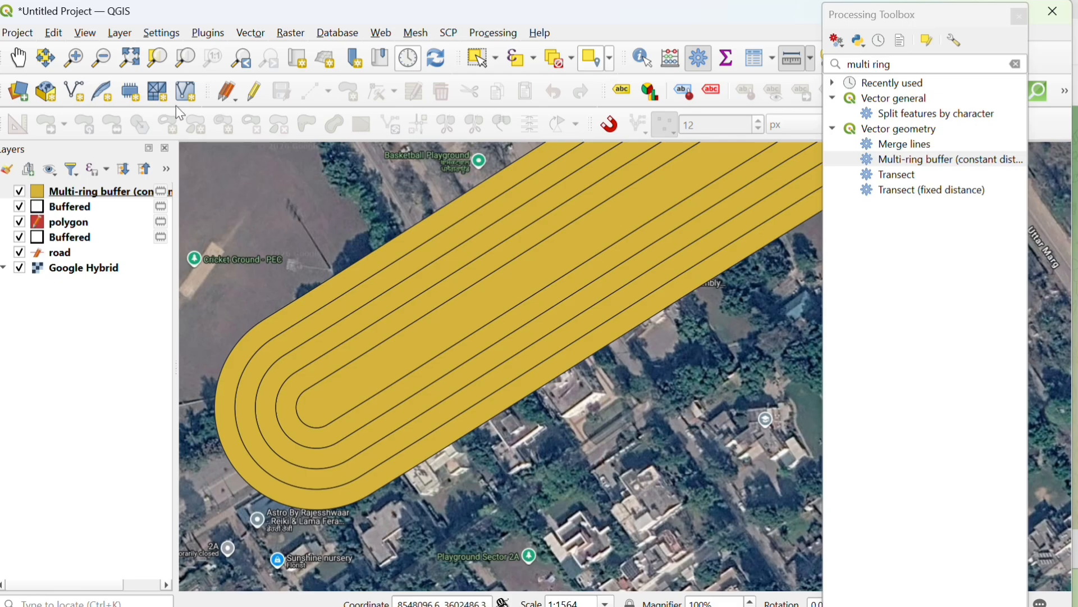
Create a temporary scratch layer named point with Point geometry and the project CRS EPSG:3857.
left_click(130, 91)
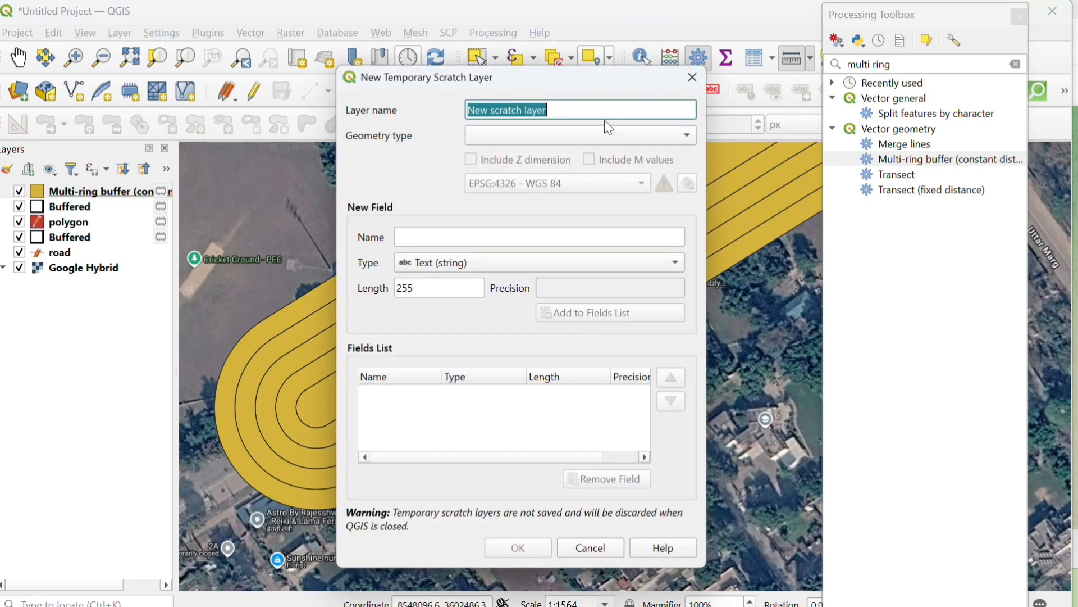
key("BackSpace")
type("point")
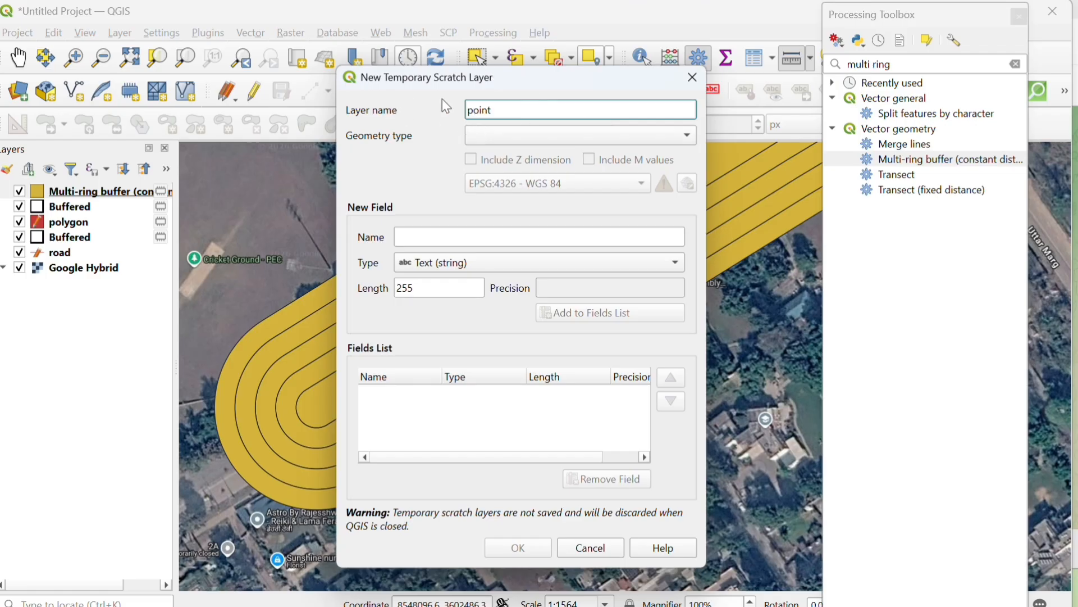
left_click(508, 139)
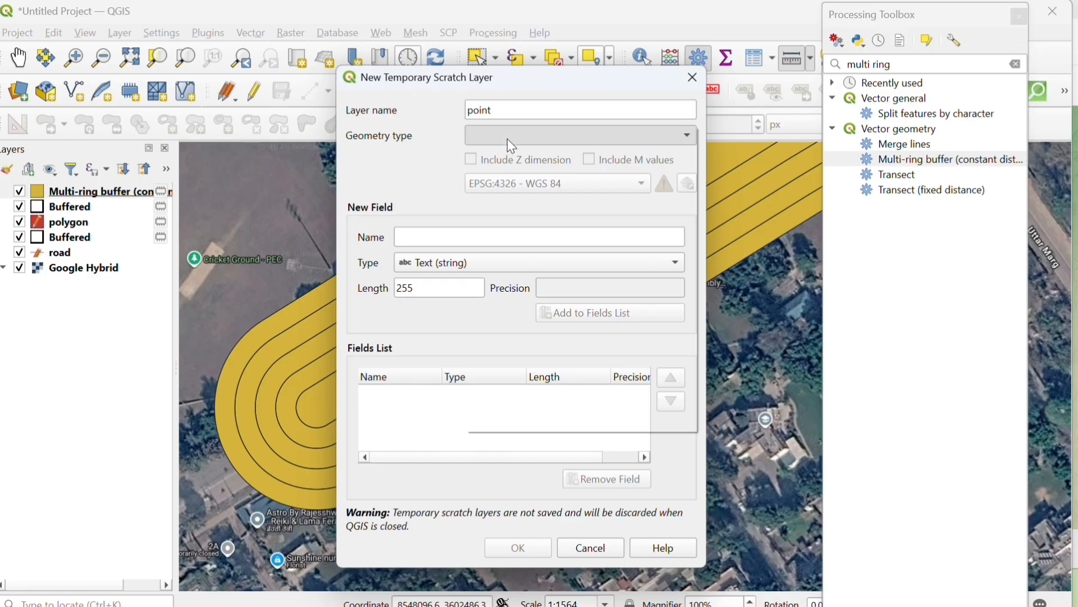
left_click(512, 169)
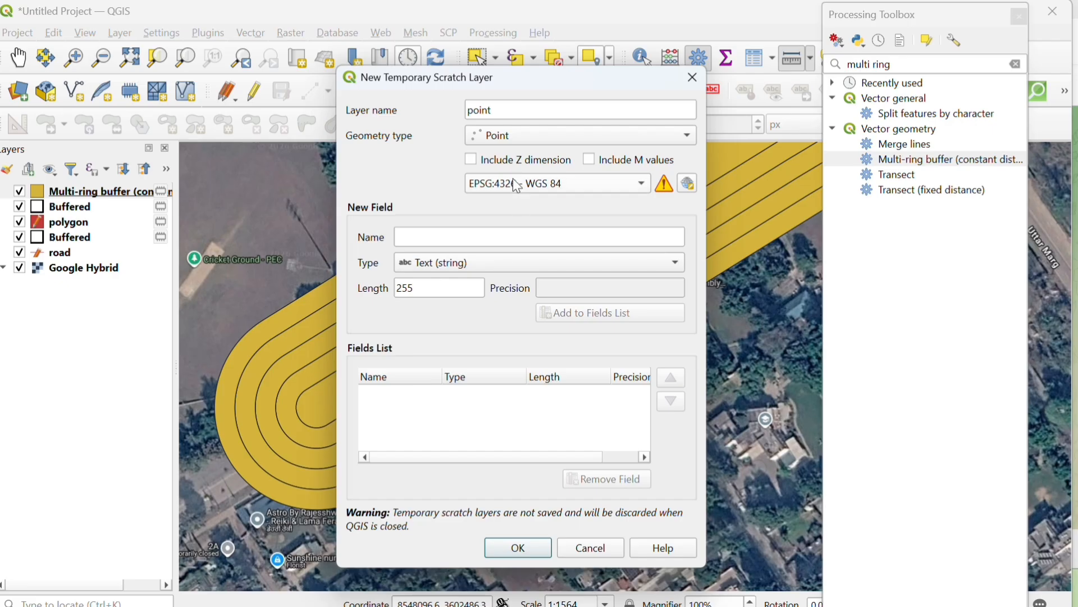
left_click(513, 179)
left_click(572, 209)
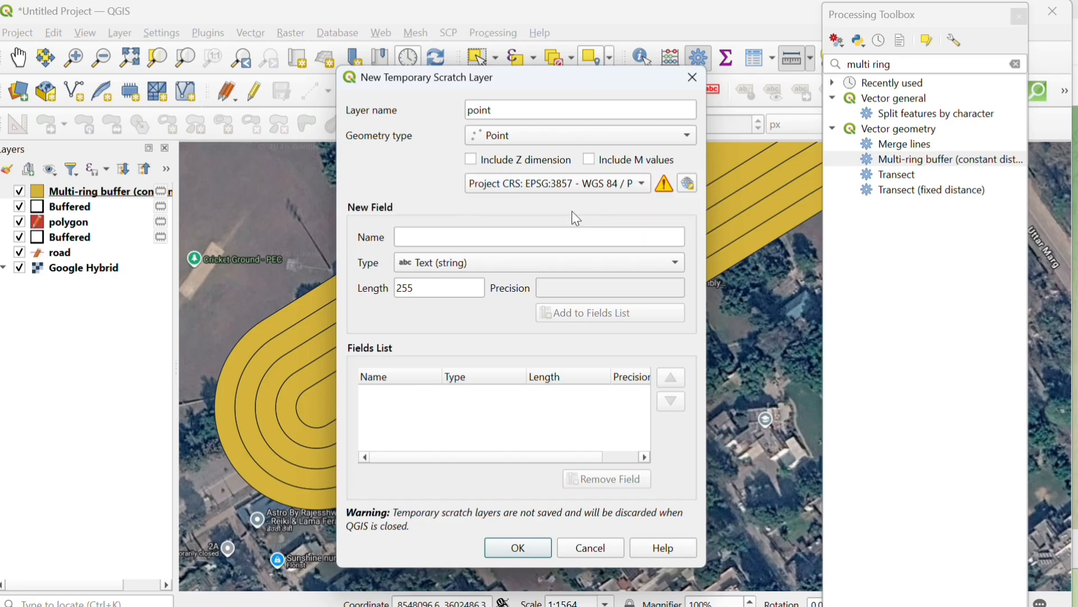
left_click(522, 547)
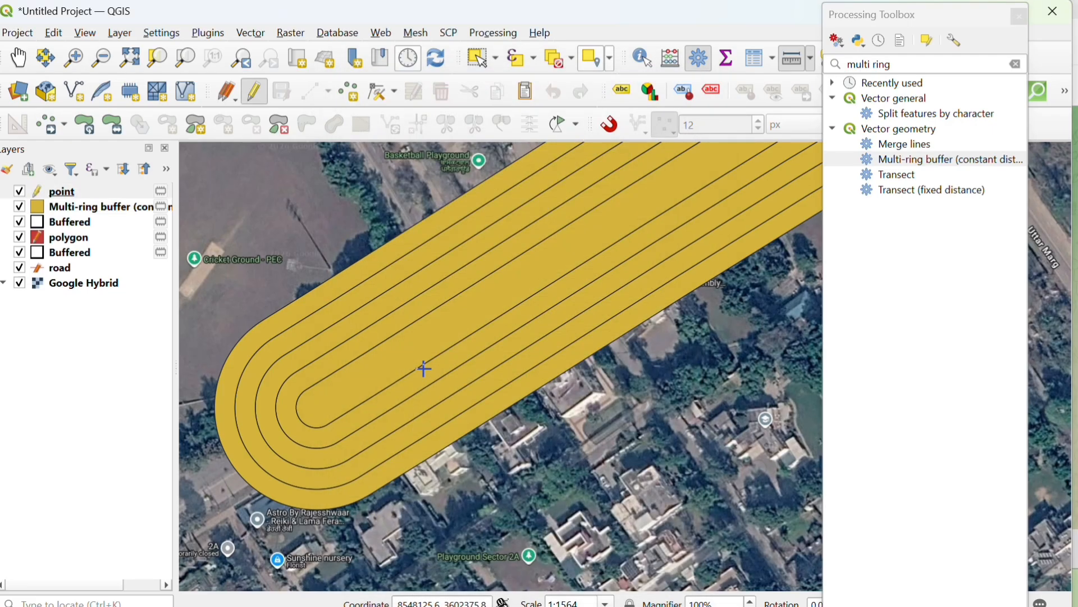
Add a point feature at the center of the roundabout where Uttar Marg and Jan Marg meet.
scroll(416, 351, "down", 3)
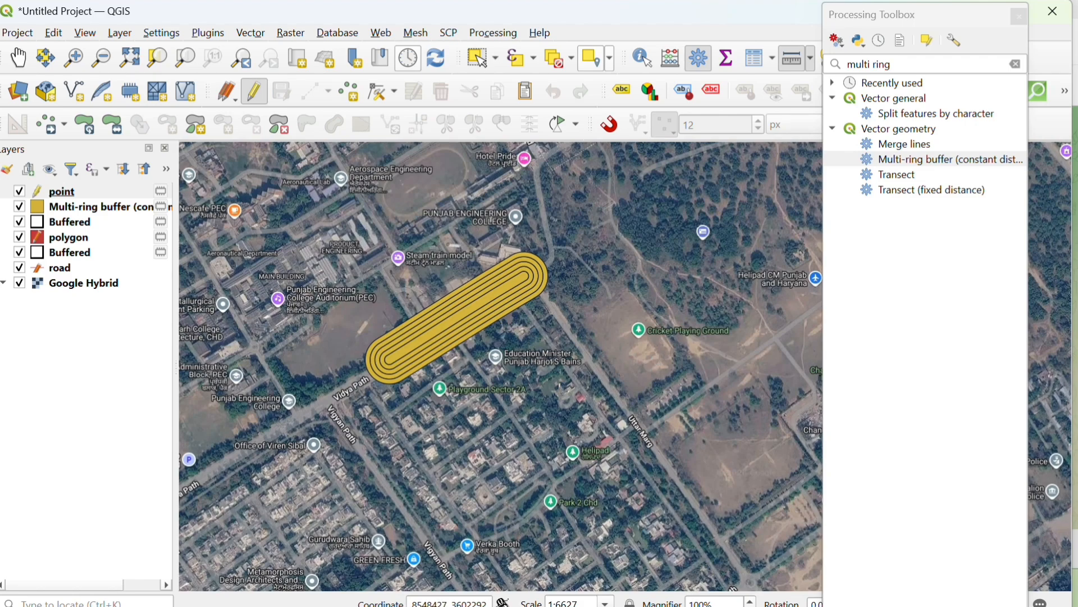
scroll(522, 396, "down", 2)
scroll(491, 234, "down", 2)
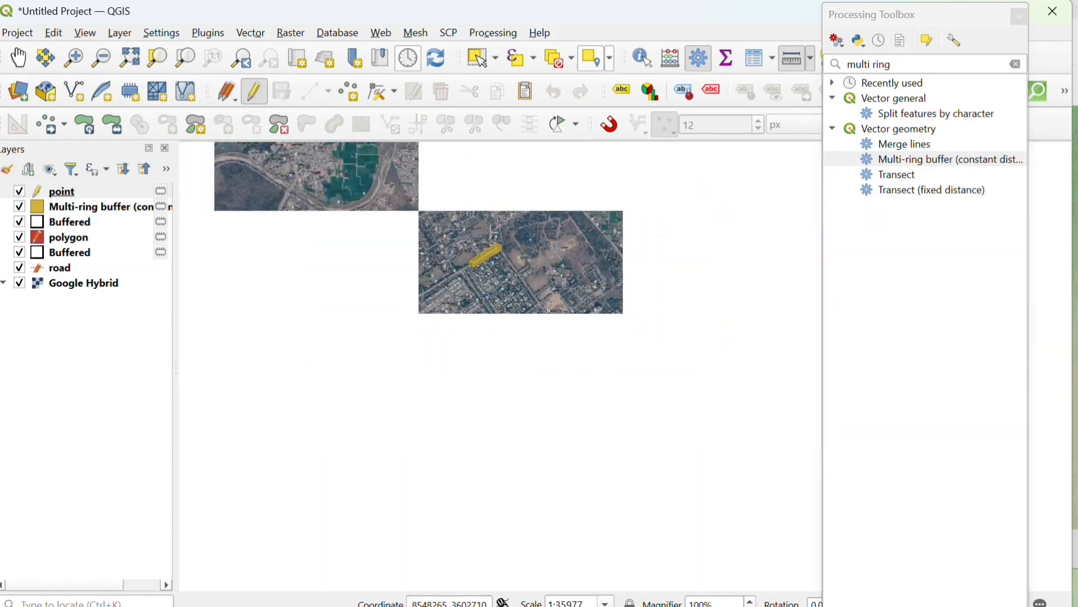
scroll(678, 408, "up", 1)
scroll(585, 428, "up", 3)
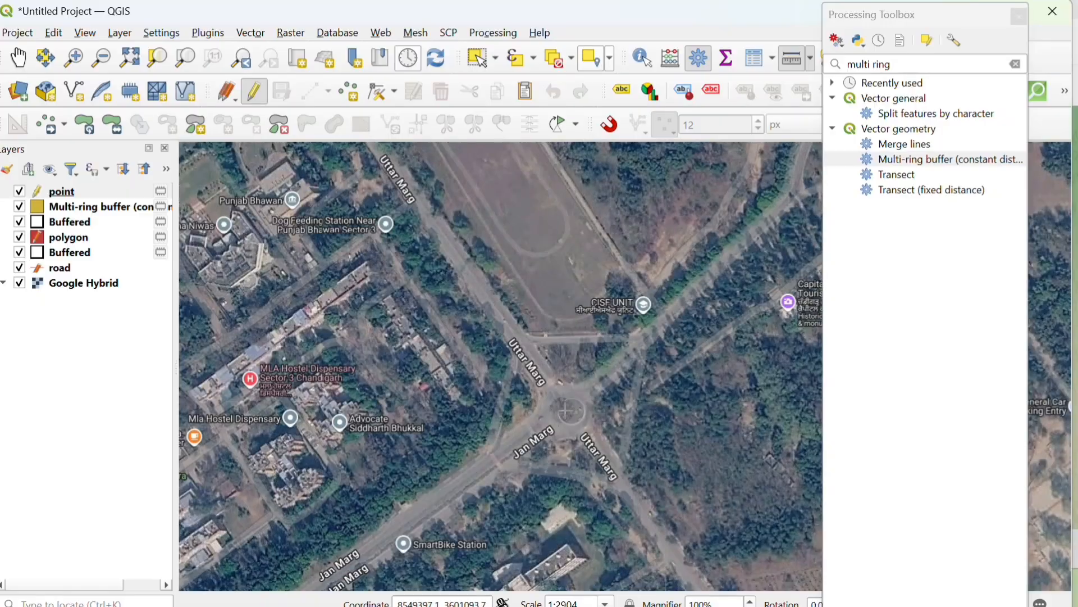
left_click(571, 415)
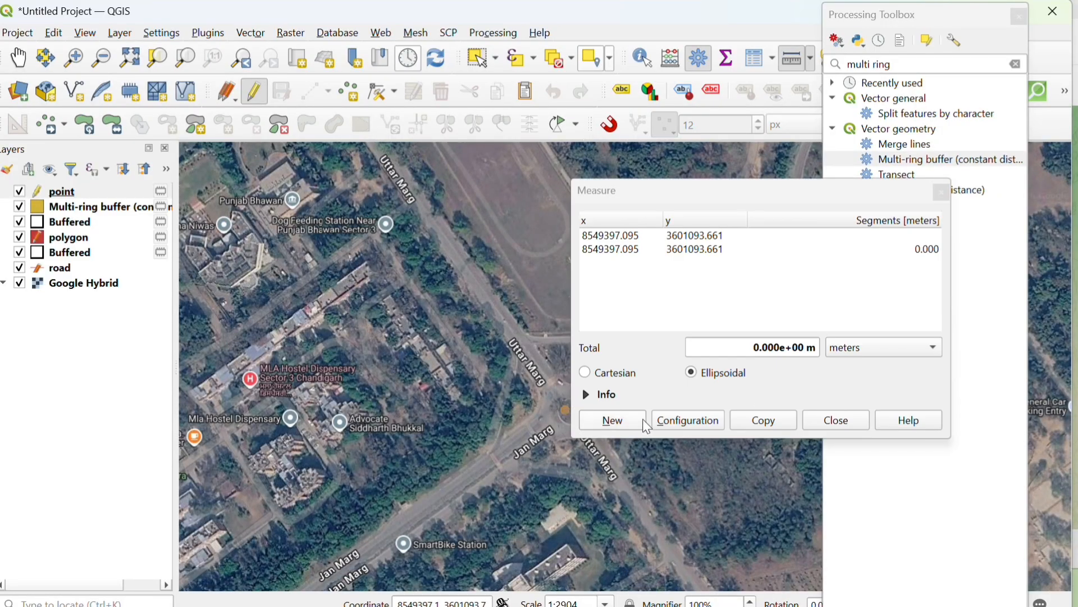
left_click(837, 422)
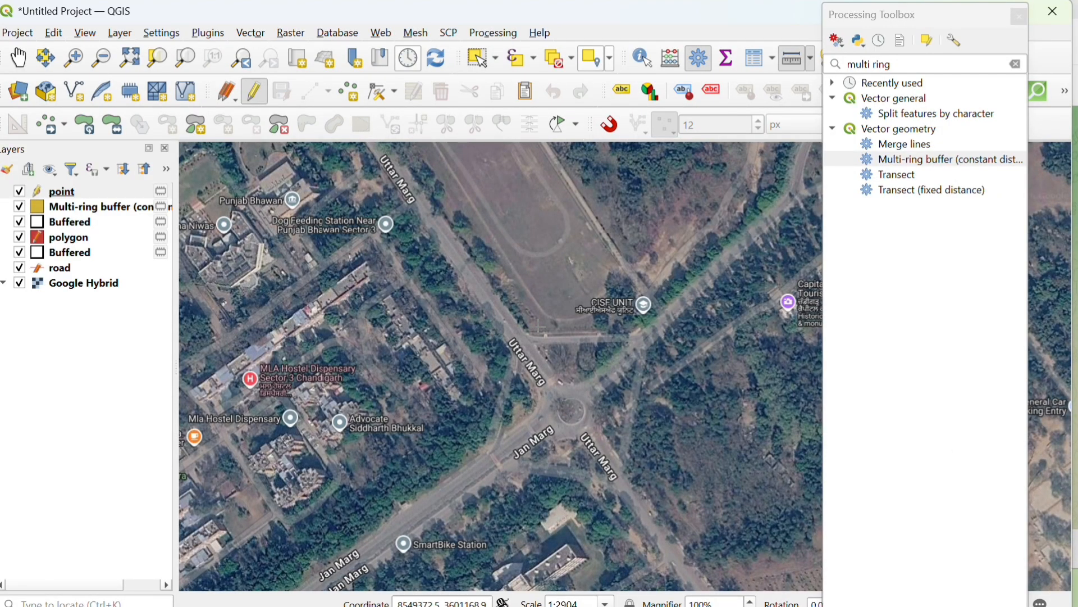
left_click(253, 99)
left_click(252, 96)
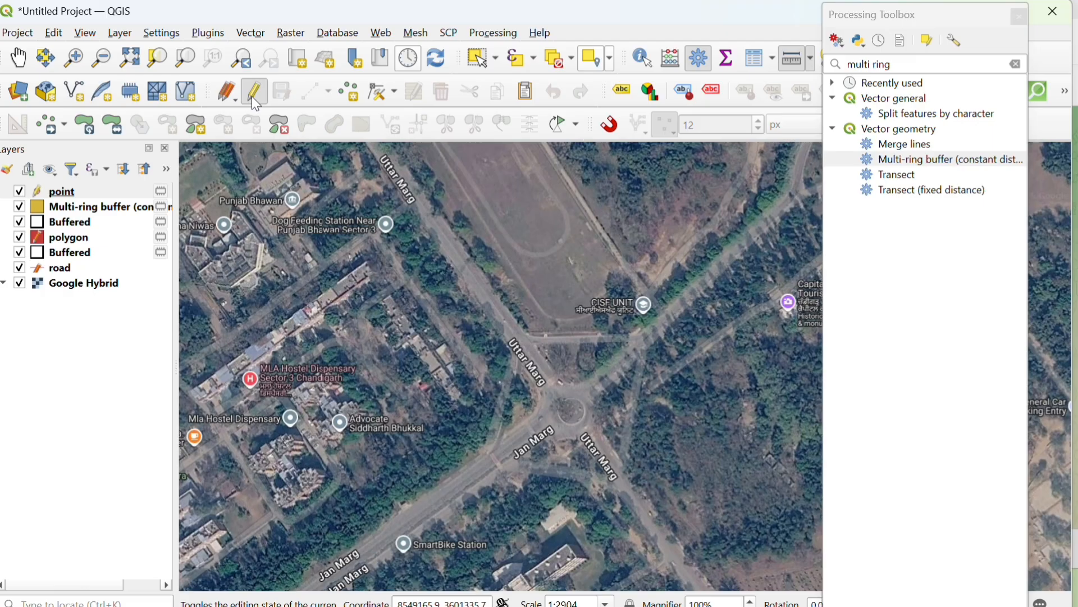
left_click(347, 91)
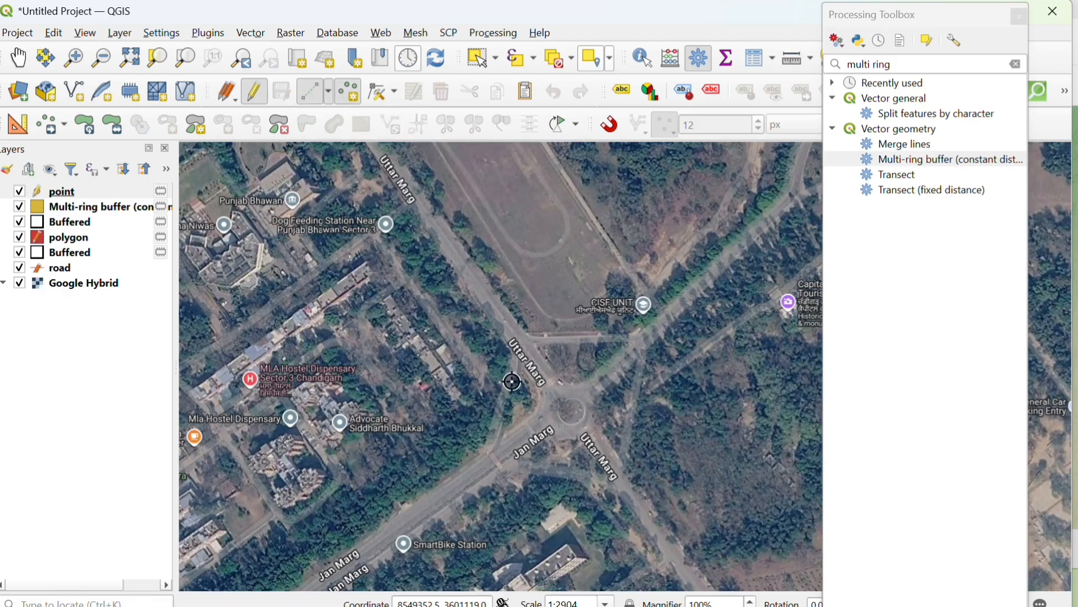
left_click(570, 412)
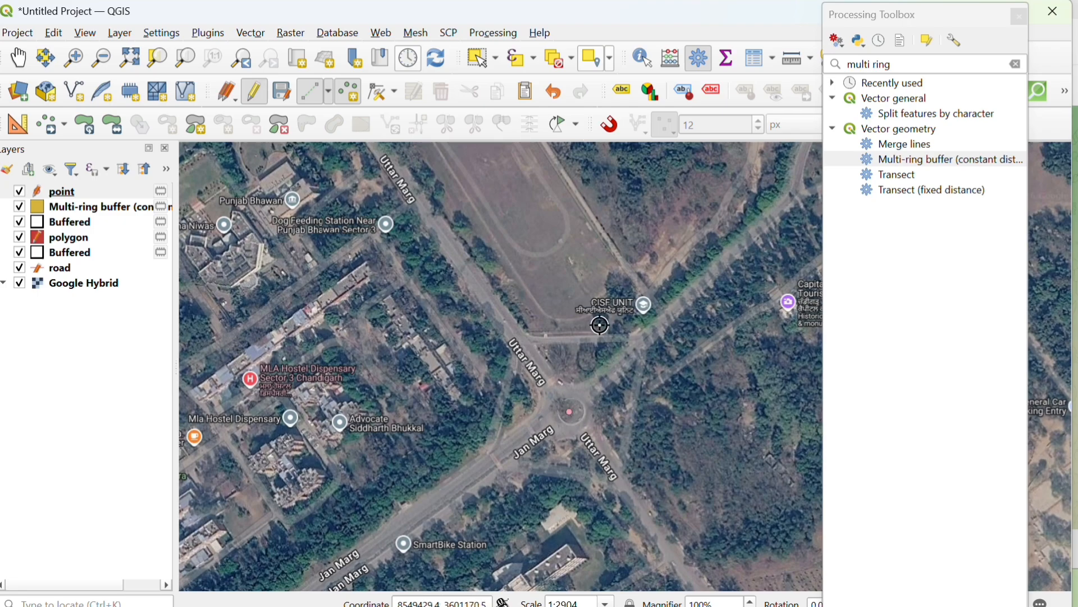
Open the Multi-ring buffer (constant distance) tool with the point layer as input and set the number of rings to 5.
double_click(908, 162)
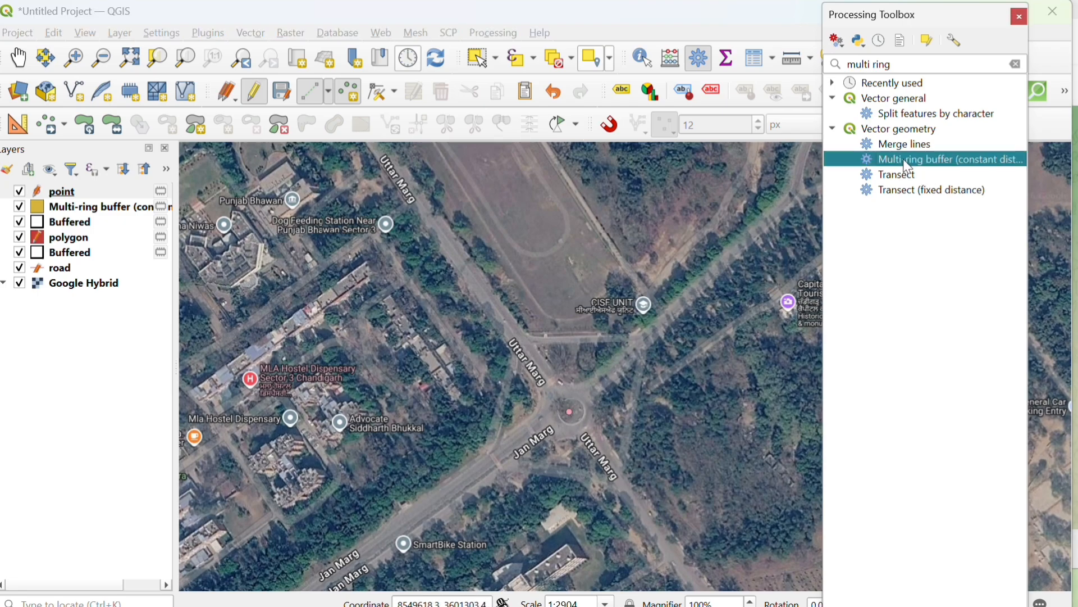
left_click(550, 144)
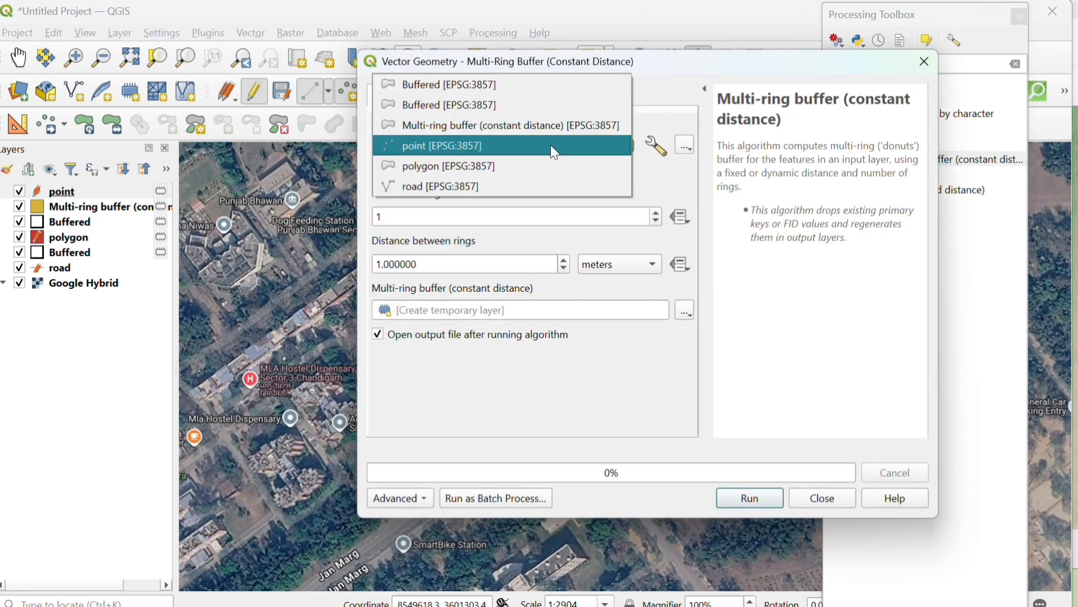
left_click(550, 145)
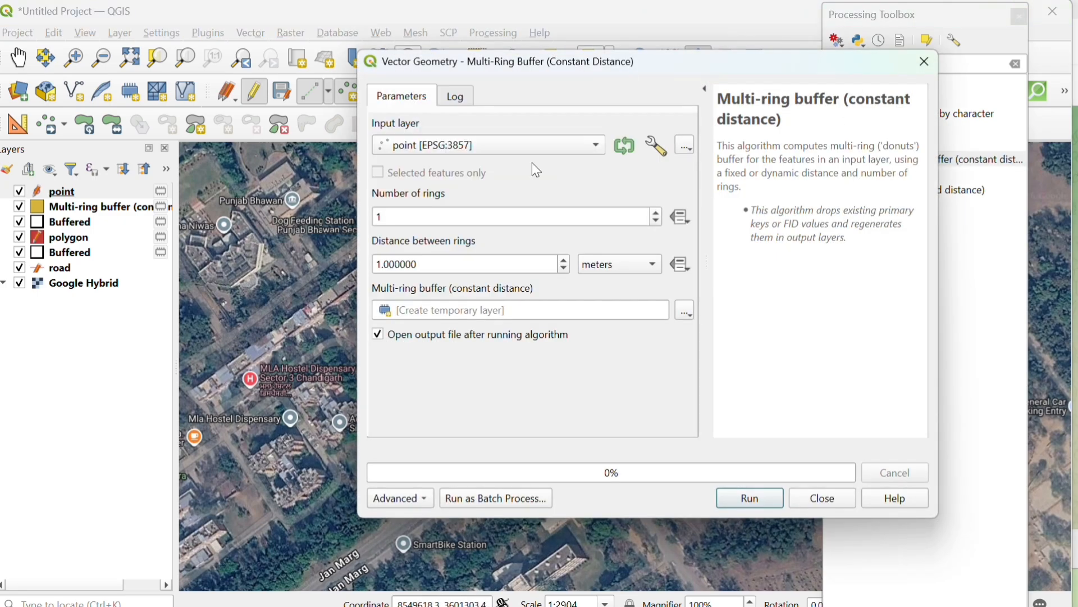
left_click(657, 212)
left_click(657, 213)
left_click(656, 213)
left_click(657, 213)
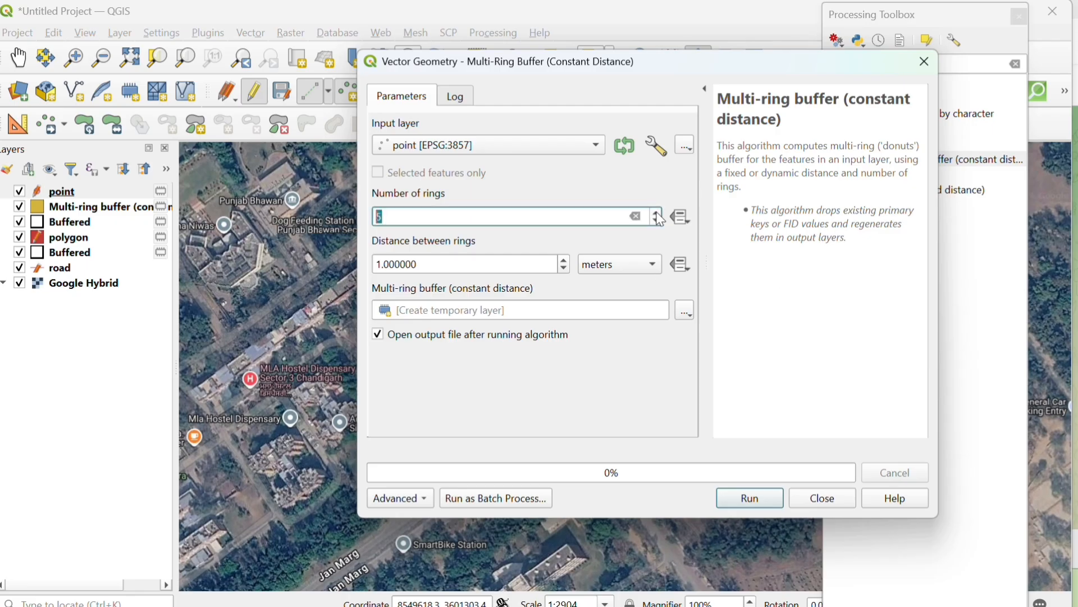
Set the distance between rings to 5 meters, run the buffer to a temporary layer, and inspect the rings around the roundabout point.
left_click(420, 263)
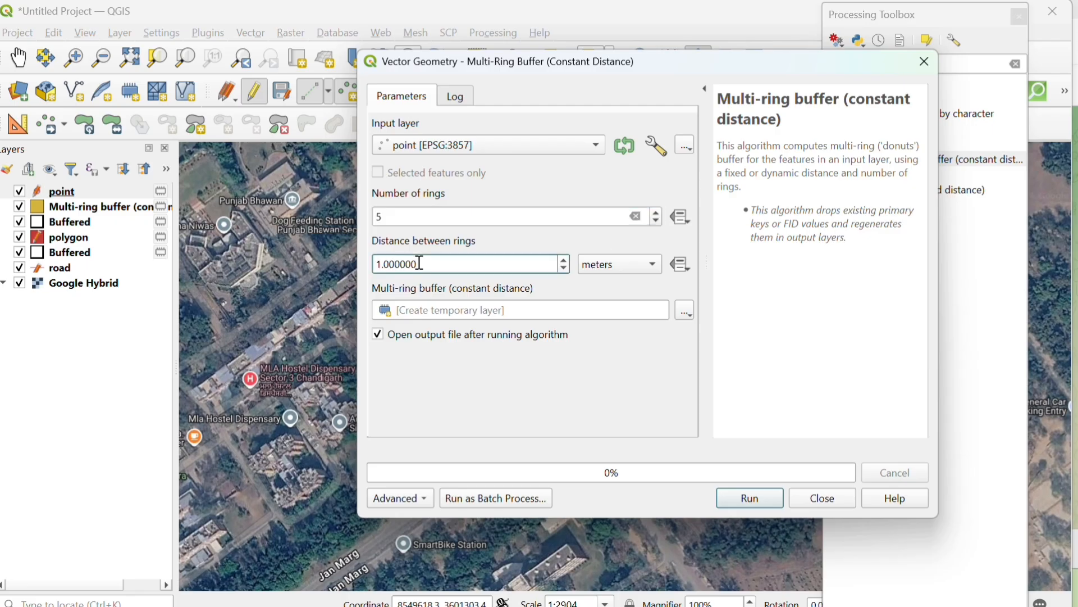
key("BackSpace")
key("BackSpace")
key("BackSpace")
key("BackSpace")
key("BackSpace")
key("BackSpace")
key("BackSpace")
key("BackSpace")
type("6")
key("BackSpace")
type("5")
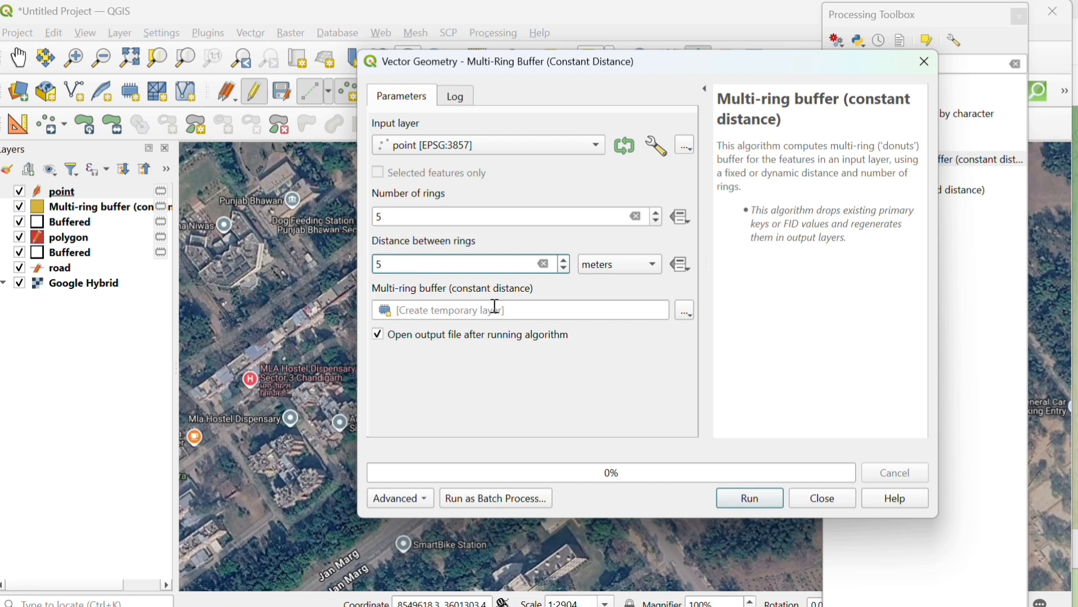
left_click(732, 502)
key("ctrl+shift+m")
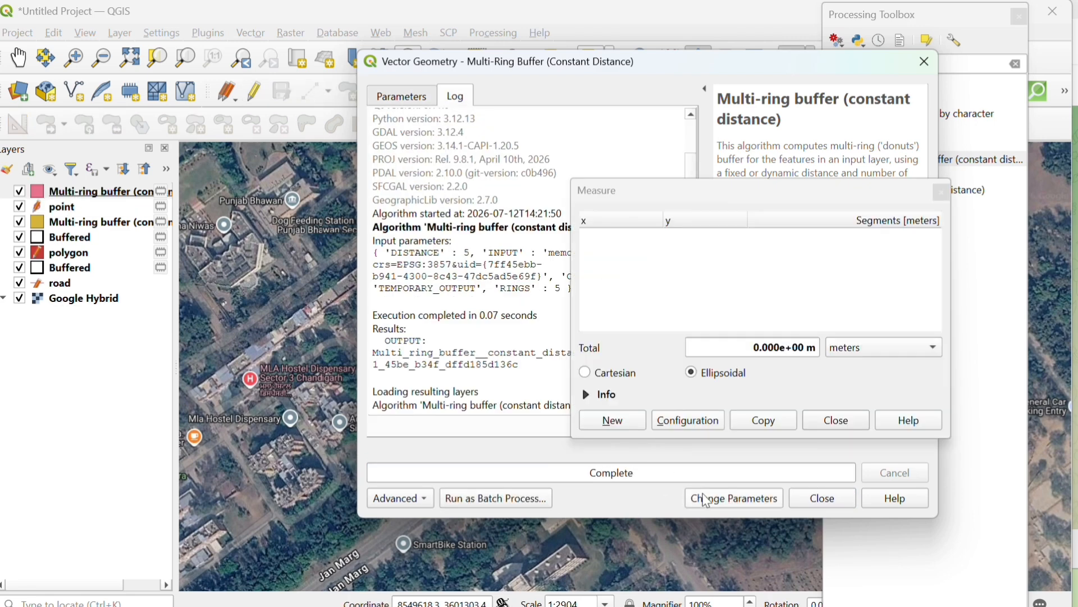
left_click(821, 424)
left_click(819, 498)
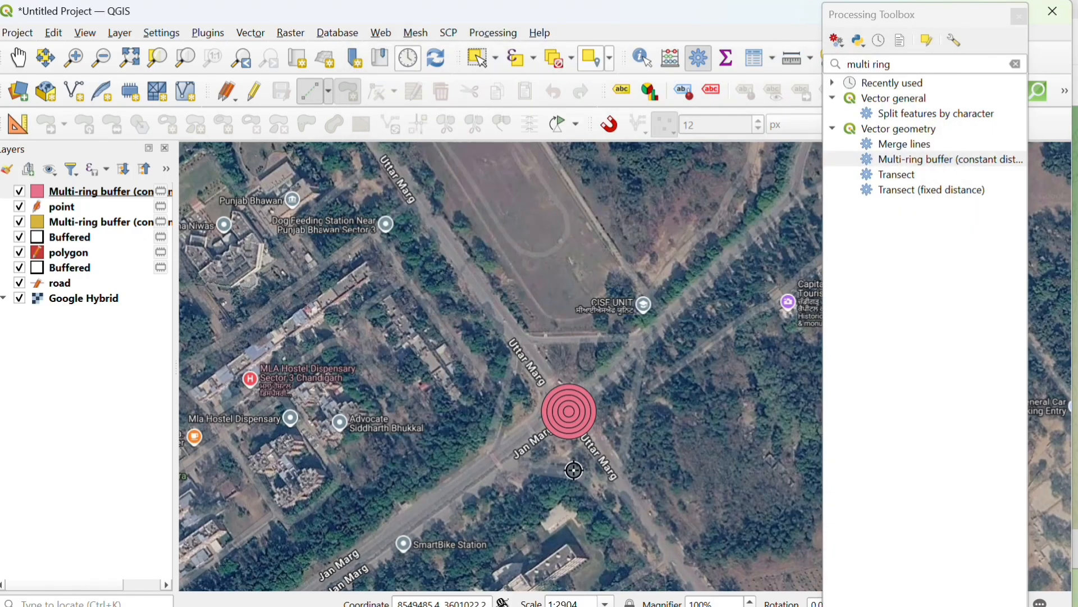
scroll(570, 413, "up", 3)
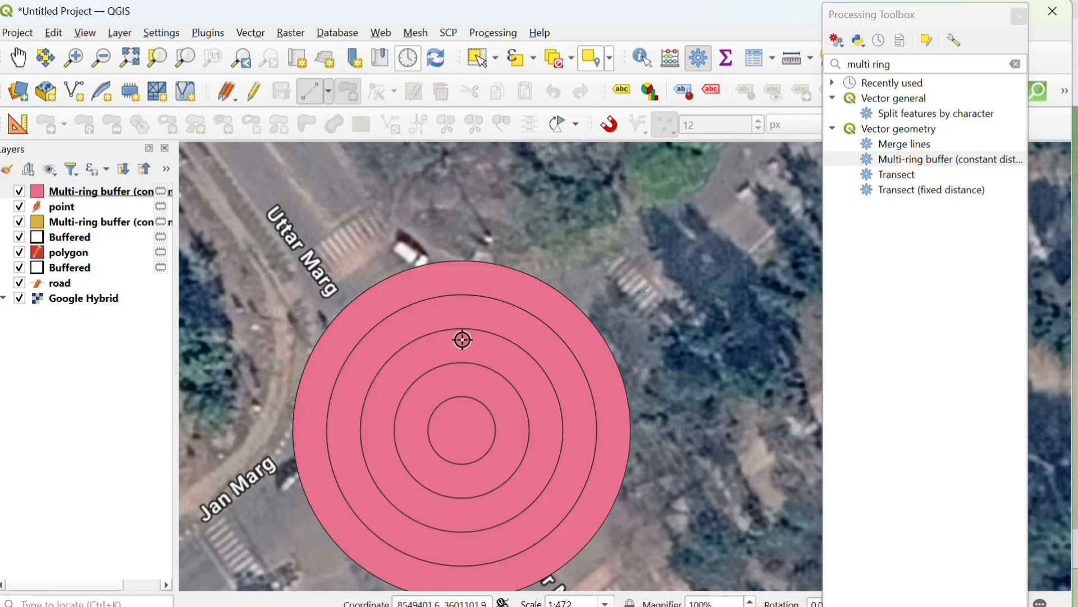
left_click(258, 36)
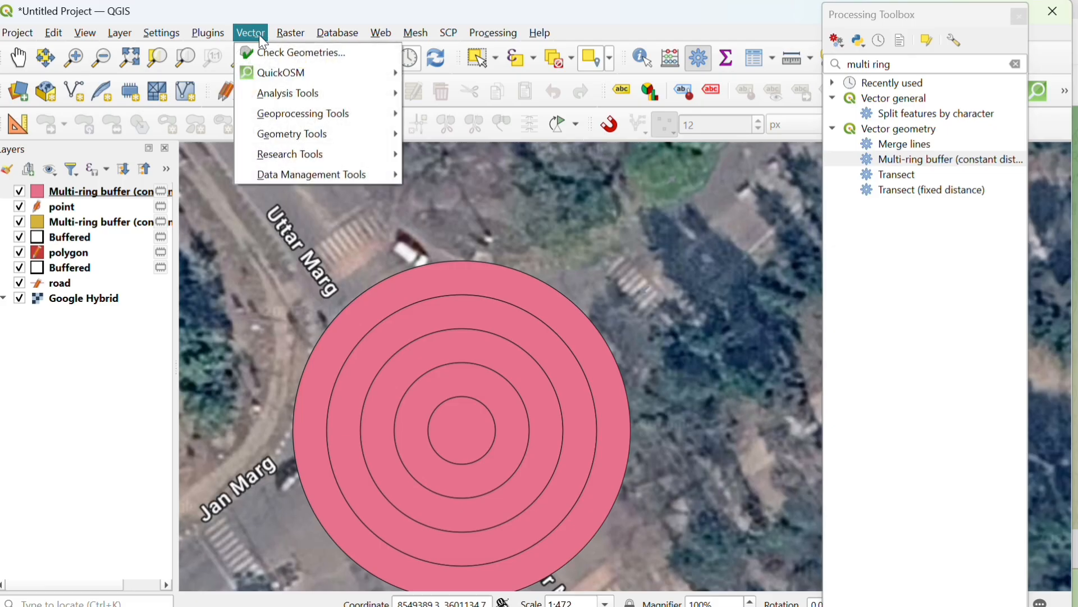
mouse_move(286, 120)
mouse_move(376, 118)
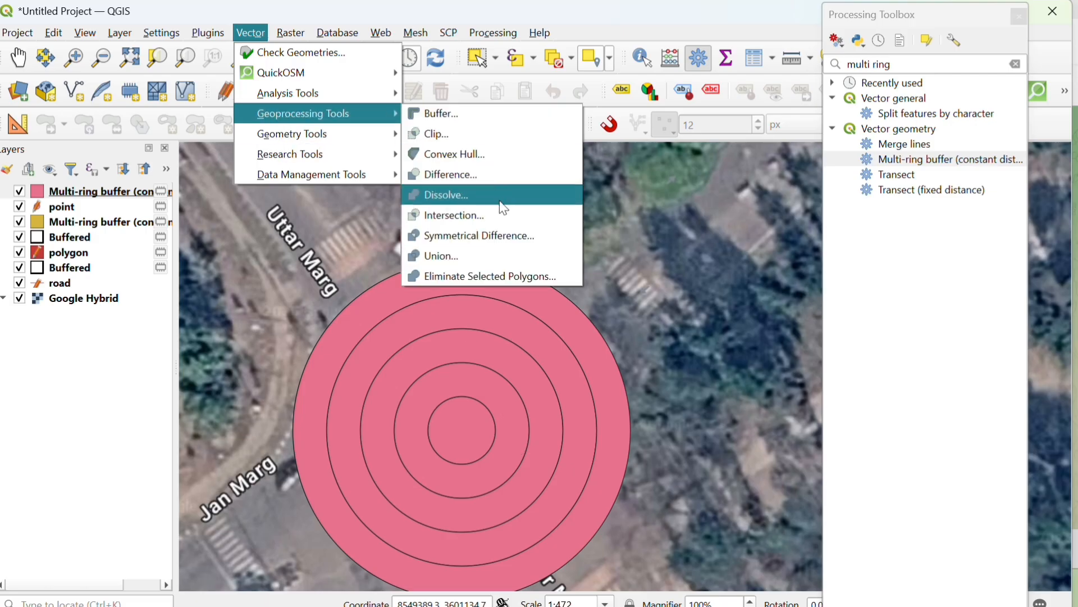